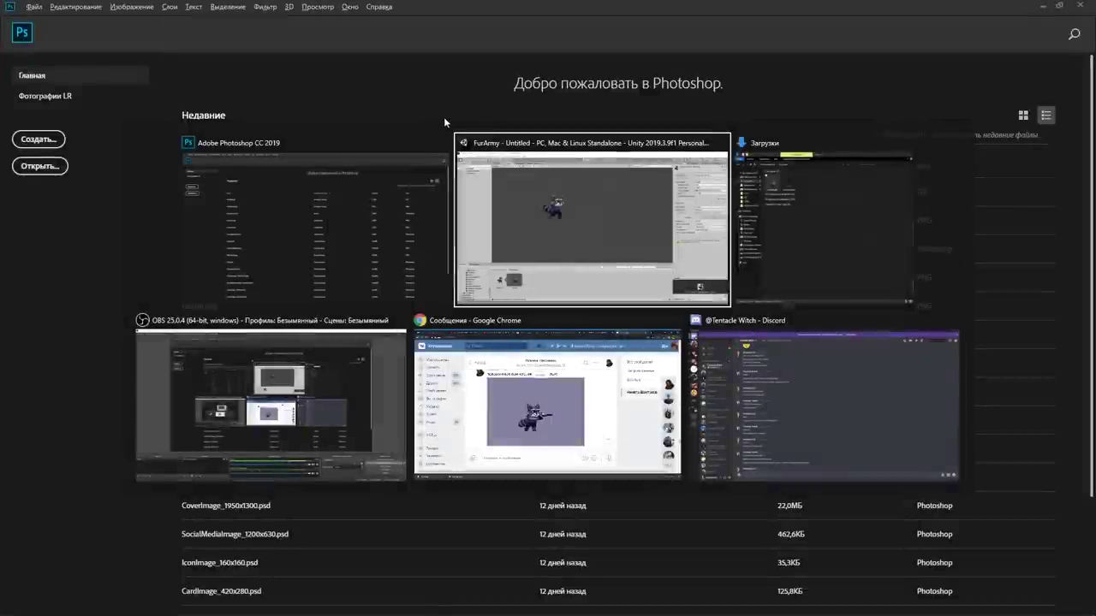
Switch from the Photoshop start screen to the Downloads folder holding racwalk.gif and rachands.png
{"action": "key", "text": "alt+Tab"}
Open racwalk.gif in Photoshop, zoom in, and place rachands.png as a layer over the raccoon
{"action": "left_click", "coordinate": [610, 164]}
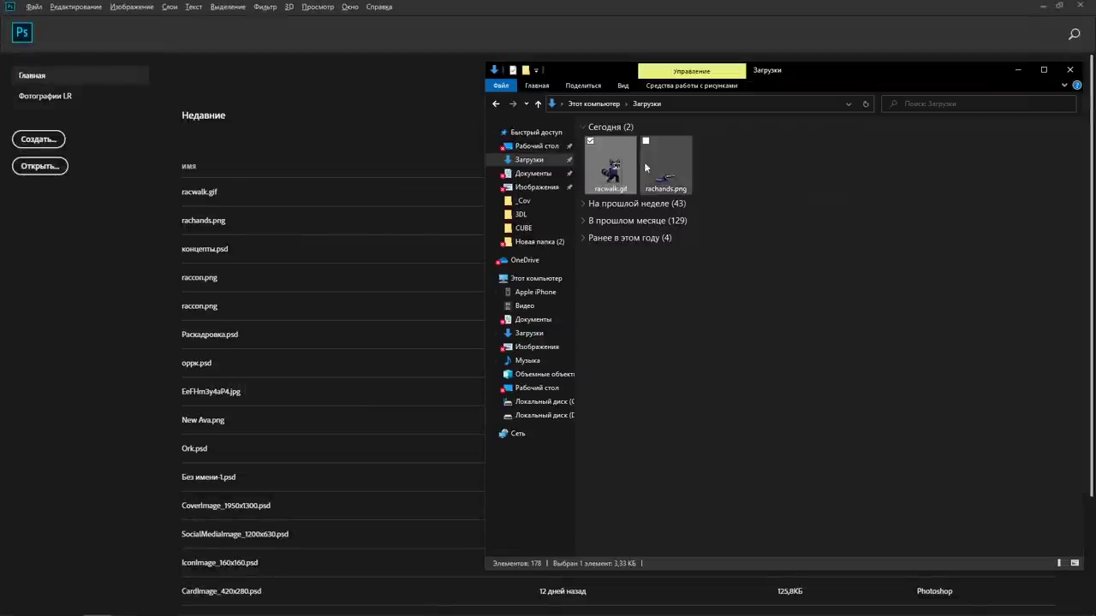
{"action": "mouse_move", "coordinate": [611, 165]}
{"action": "left_mouse_down"}
{"action": "mouse_move", "coordinate": [581, 171]}
{"action": "mouse_move", "coordinate": [325, 107]}
{"action": "left_mouse_up"}
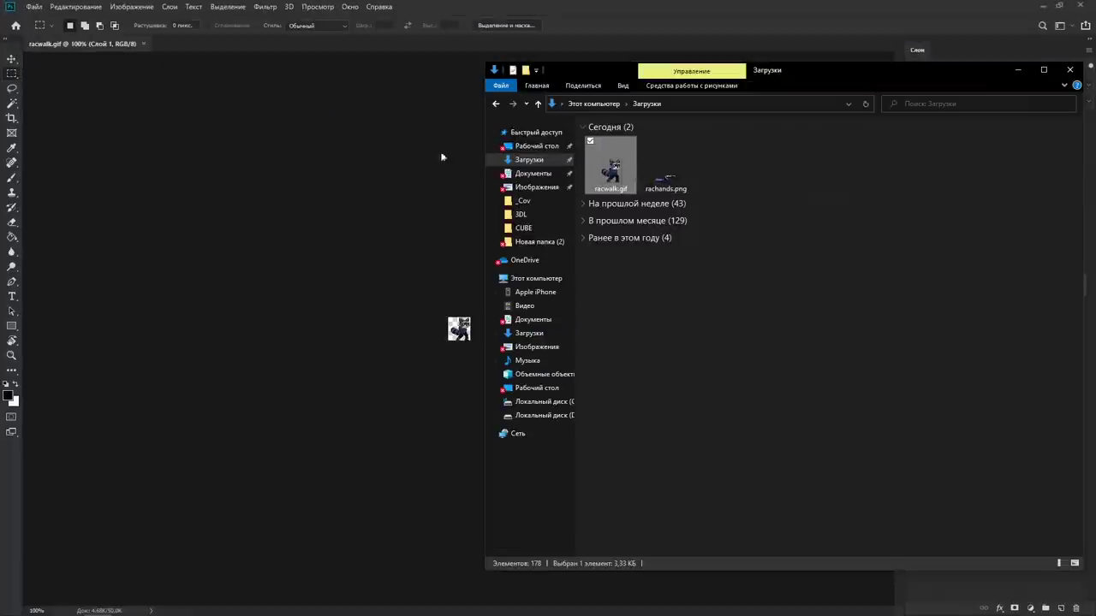
{"action": "left_click", "coordinate": [454, 278]}
{"action": "left_click_drag", "start_coordinate": [459, 330], "coordinate": [558, 318]}
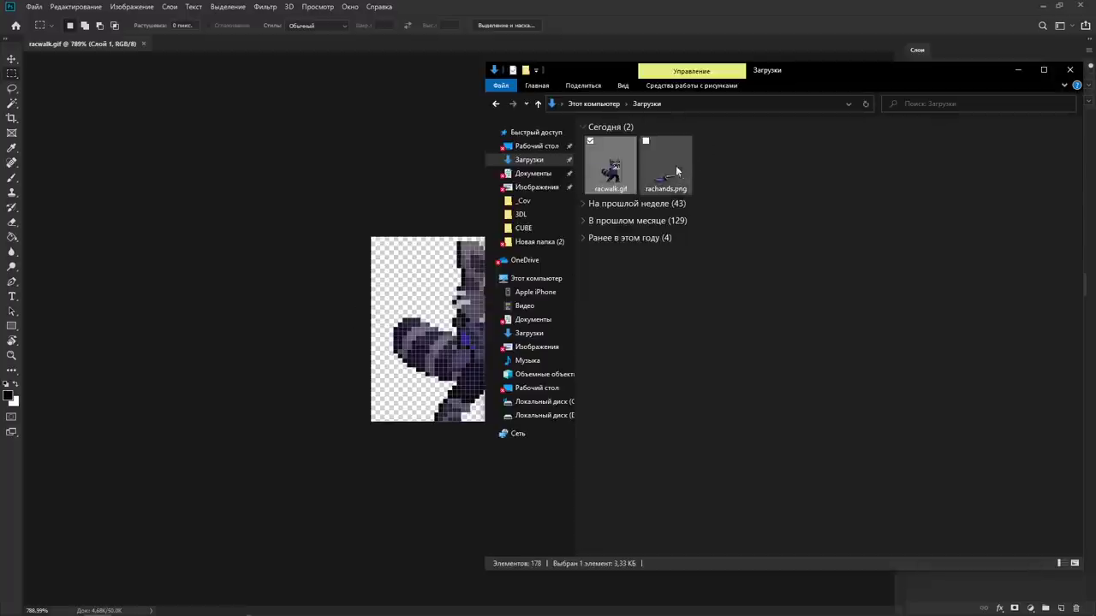
{"action": "mouse_move", "coordinate": [435, 316]}
{"action": "left_mouse_down"}
{"action": "mouse_move", "coordinate": [452, 304]}
{"action": "mouse_move", "coordinate": [552, 296]}
{"action": "left_mouse_up"}
{"action": "key", "text": "Return"}
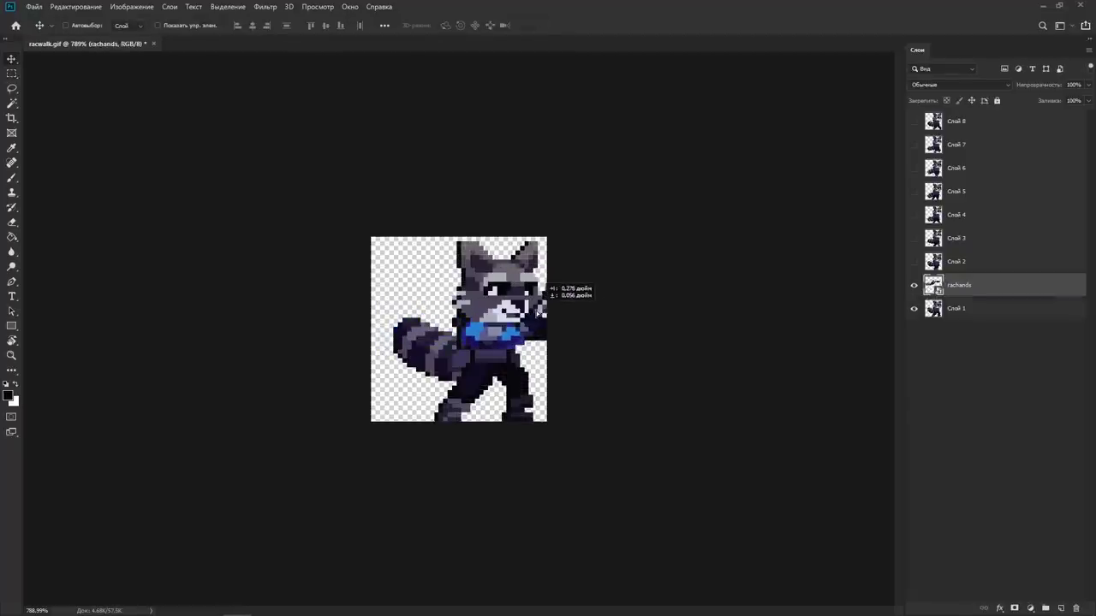
Rotate the rachands hands layer about -17 degrees, then delete that layer
{"action": "key", "text": "ctrl+t"}
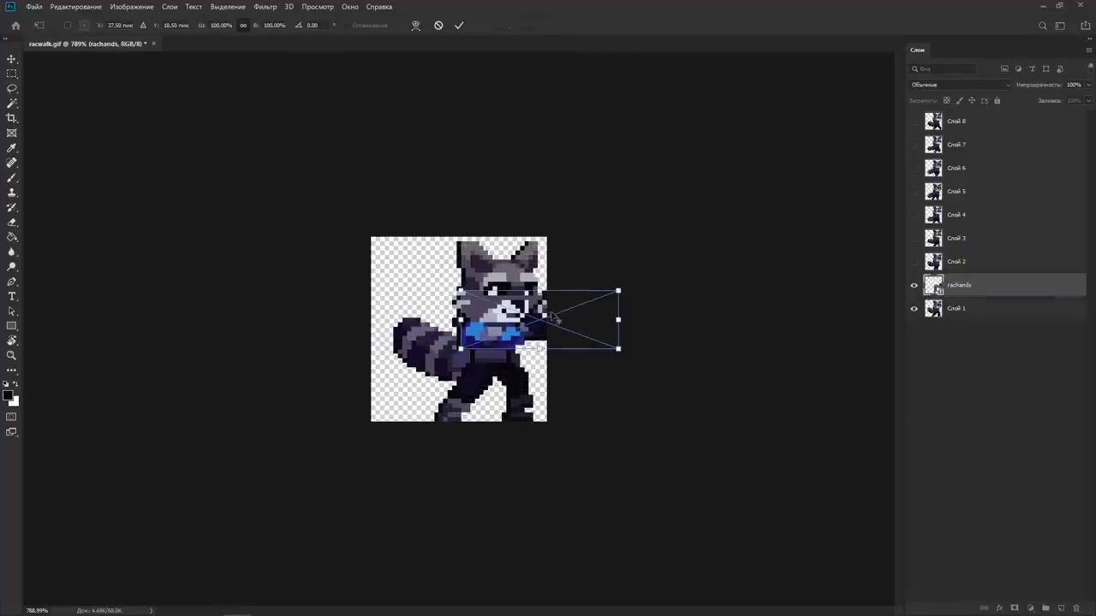
{"action": "mouse_move", "coordinate": [634, 298]}
{"action": "left_mouse_down"}
{"action": "mouse_move", "coordinate": [625, 241]}
{"action": "mouse_move", "coordinate": [691, 413]}
{"action": "mouse_move", "coordinate": [677, 301]}
{"action": "left_mouse_up"}
{"action": "key", "text": "Return"}
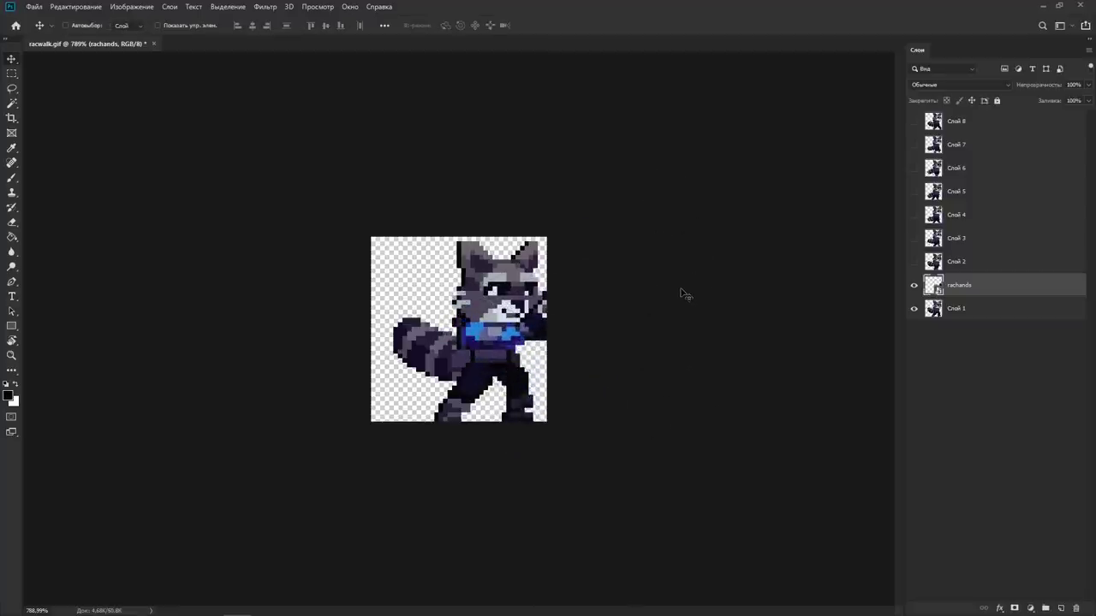
{"action": "key", "text": "Delete"}
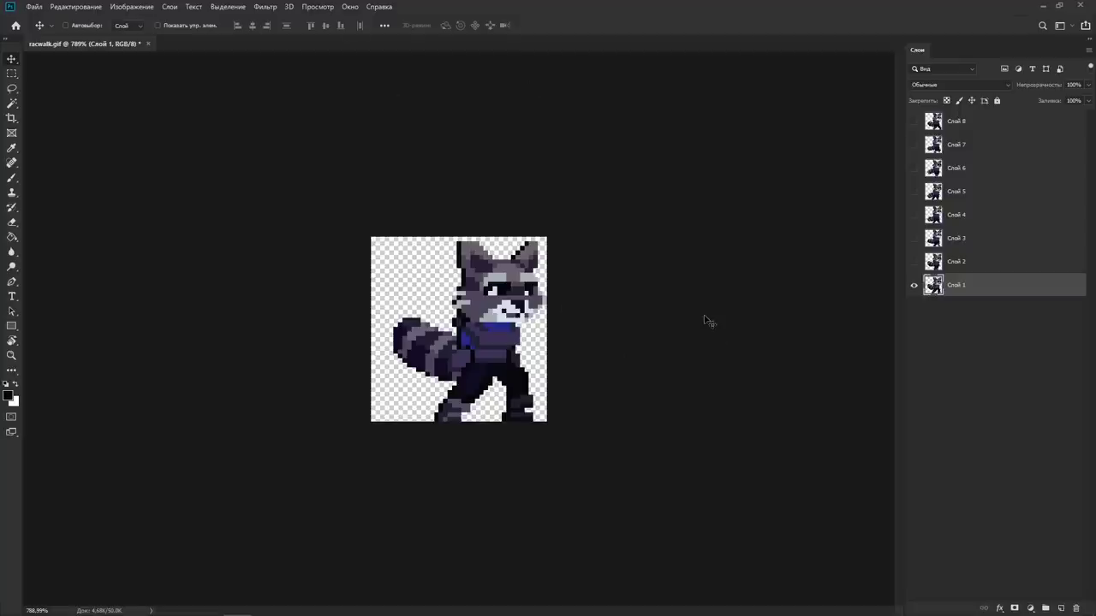
{"action": "left_click", "coordinate": [914, 261]}
{"action": "left_click", "coordinate": [914, 238]}
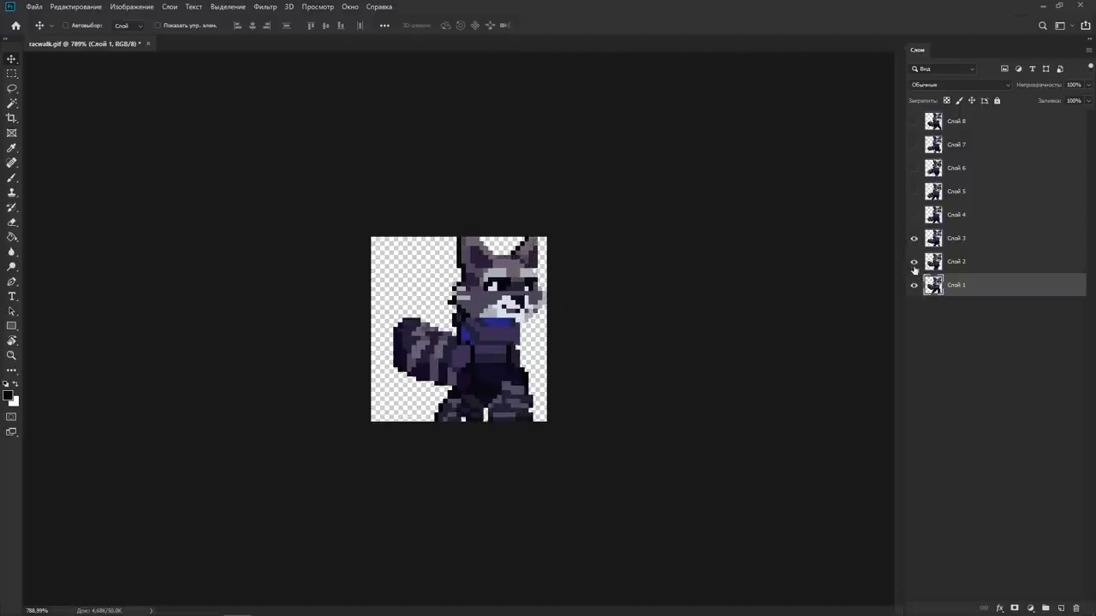
{"action": "left_click", "coordinate": [913, 261]}
{"action": "left_click", "coordinate": [913, 238]}
{"action": "left_click", "coordinate": [913, 214]}
{"action": "left_click", "coordinate": [913, 214]}
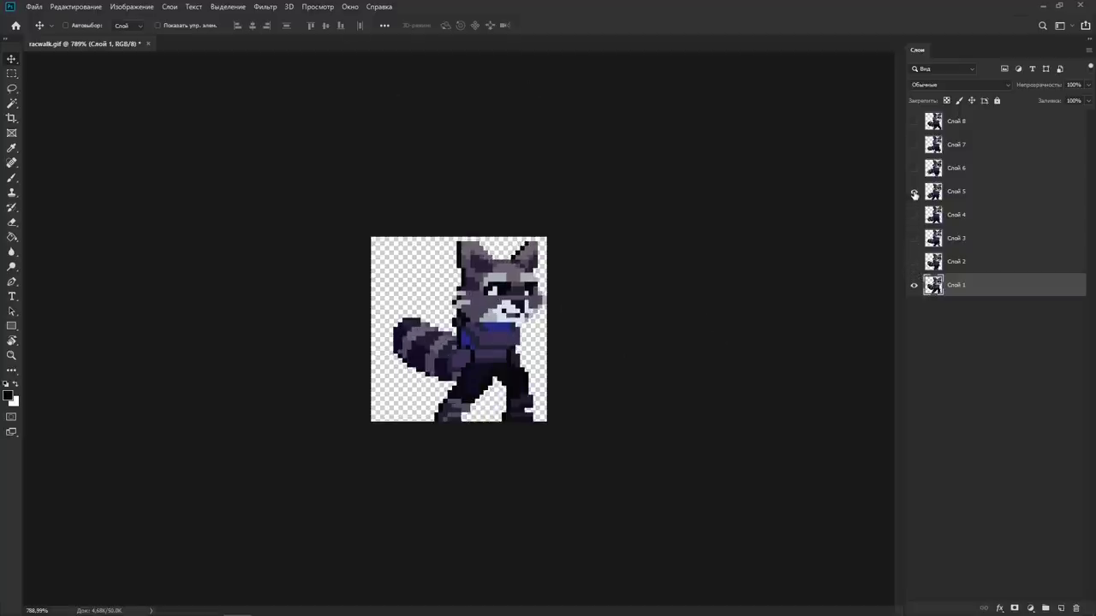
{"action": "left_click", "coordinate": [913, 191]}
{"action": "left_click", "coordinate": [913, 191]}
{"action": "left_click", "coordinate": [913, 167]}
{"action": "left_click", "coordinate": [913, 168]}
Show the animation timeline panel and step through frames 3 to 6
{"action": "left_click", "coordinate": [360, 9]}
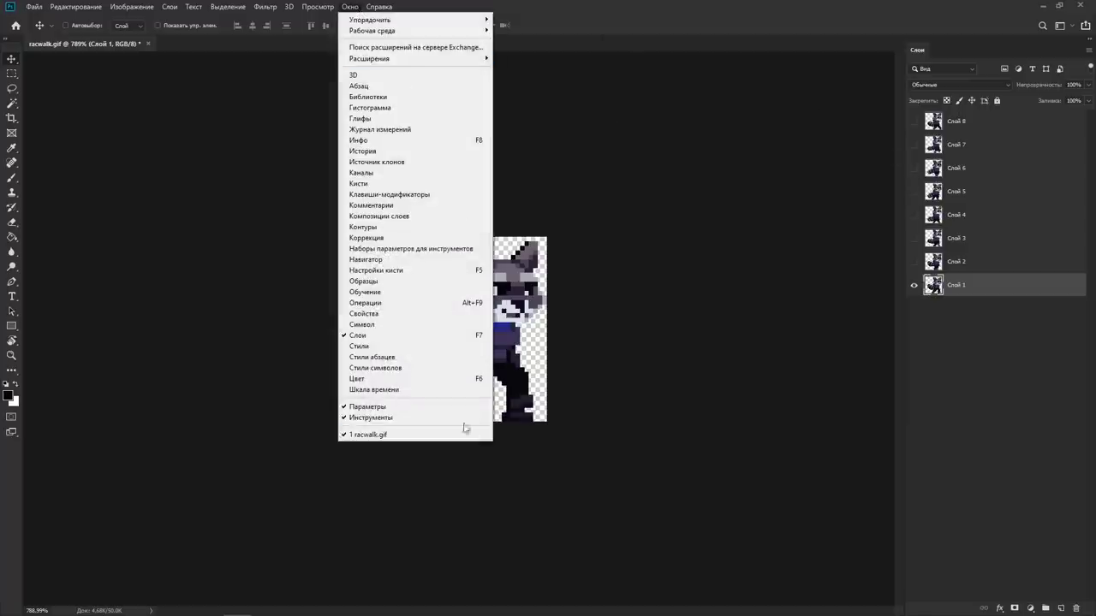
{"action": "left_click", "coordinate": [373, 390]}
{"action": "left_click", "coordinate": [101, 577]}
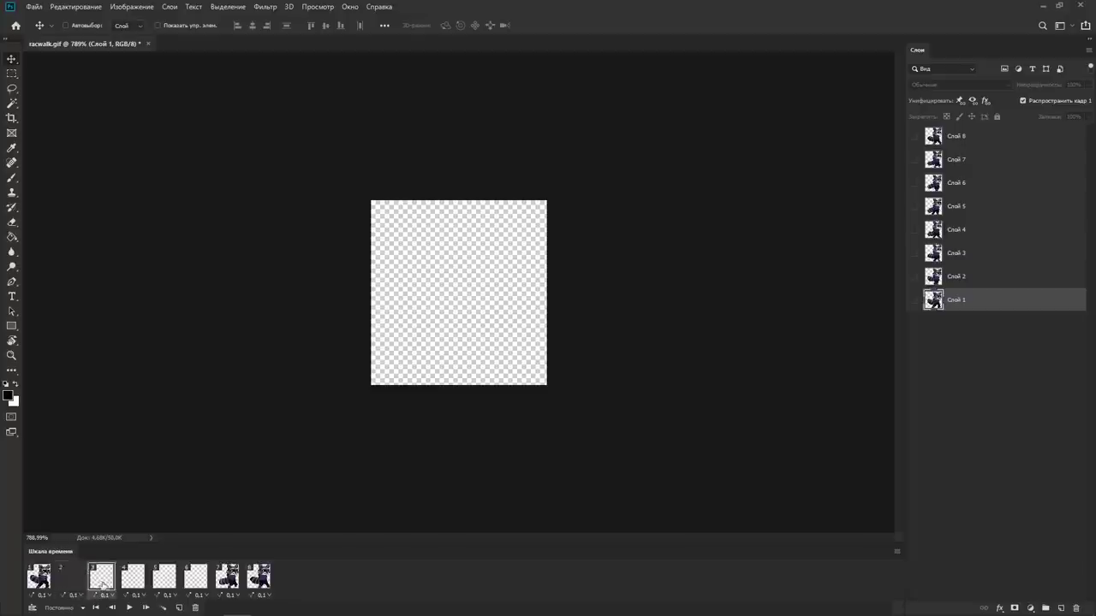
{"action": "left_click", "coordinate": [132, 577]}
{"action": "left_click", "coordinate": [190, 582]}
{"action": "left_click", "coordinate": [177, 579]}
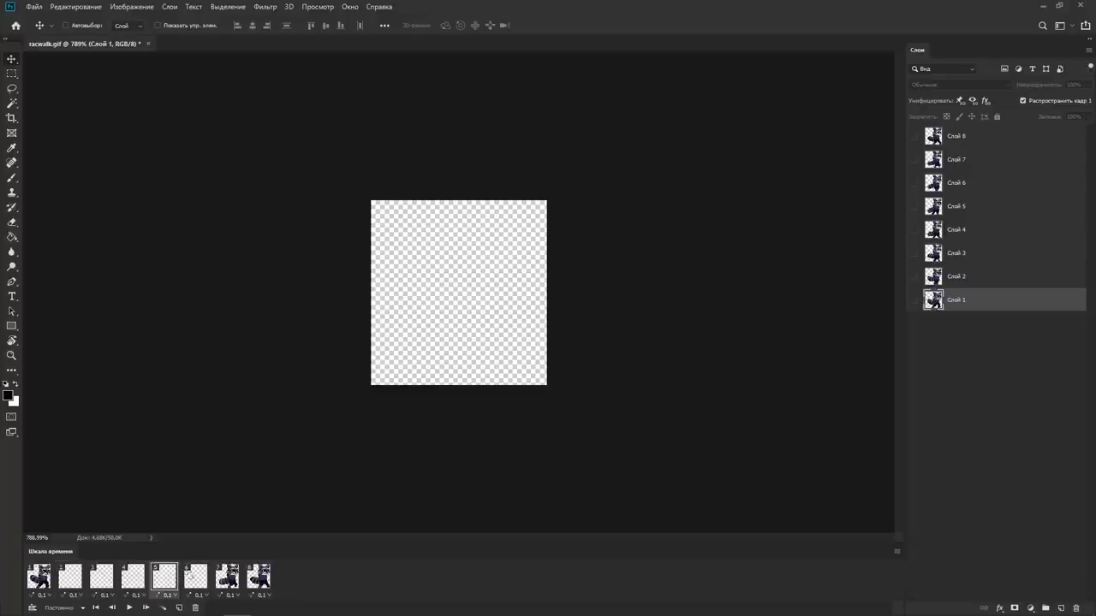
Make Слой 6 visible in blank frame 6, then play and stop the walk cycle
{"action": "left_click", "coordinate": [229, 575]}
{"action": "left_click", "coordinate": [165, 578]}
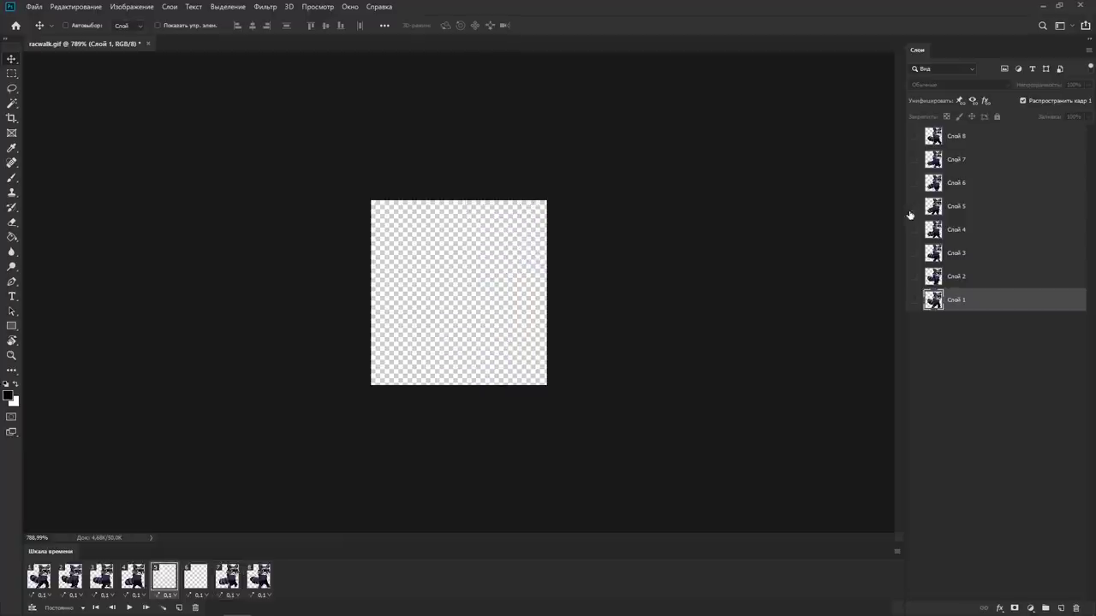
{"action": "left_click", "coordinate": [196, 578]}
{"action": "left_click", "coordinate": [914, 183]}
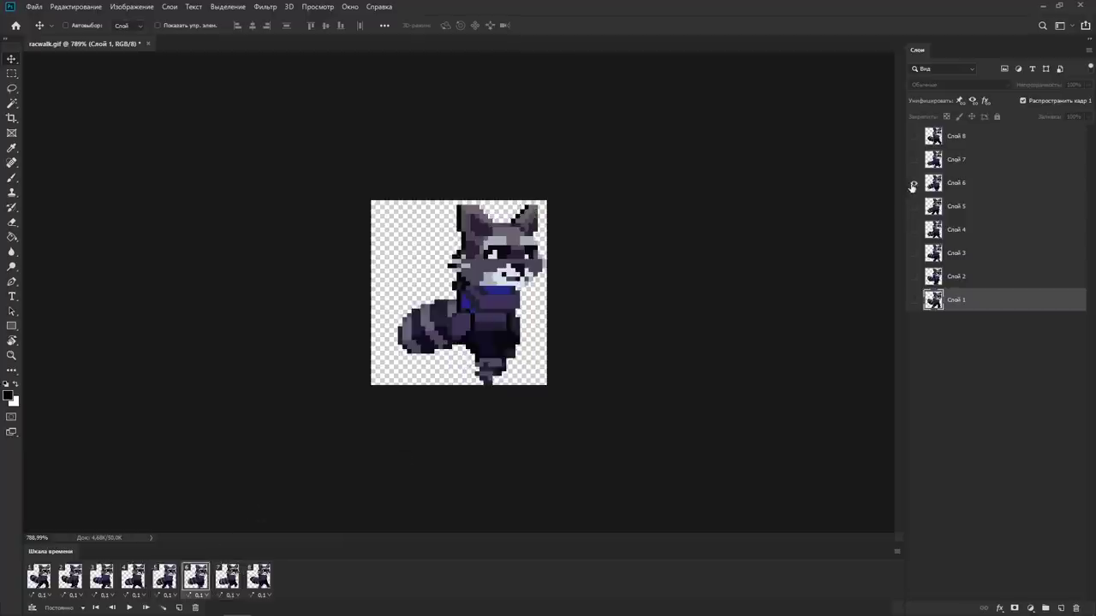
{"action": "left_click", "coordinate": [129, 607]}
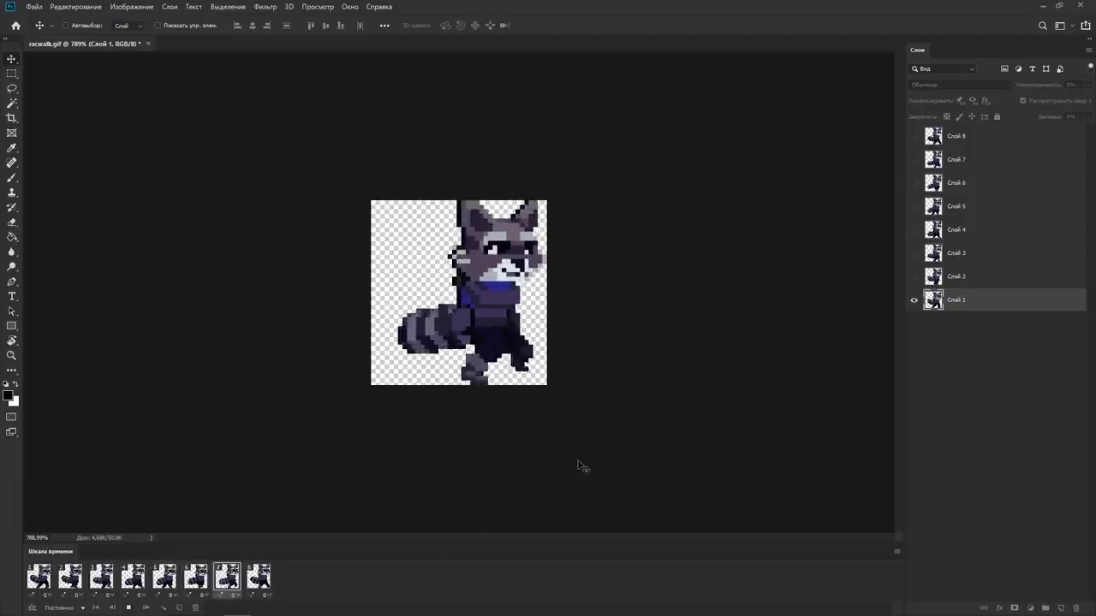
{"action": "key", "text": "space"}
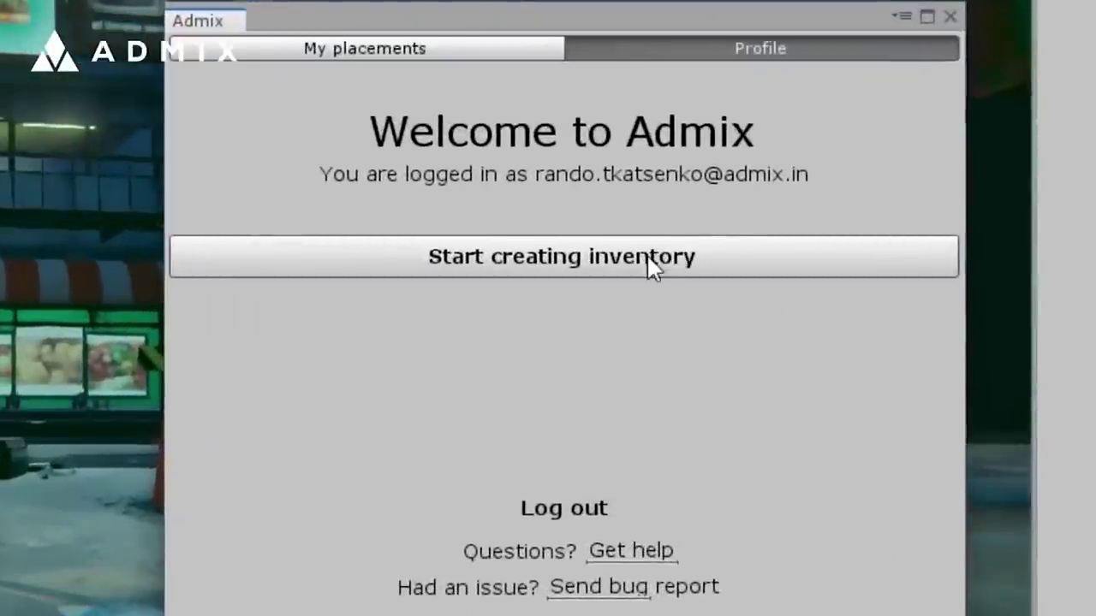
Start Admix inventory, move the ad placement onto the car shop sign, and enlarge it slightly
{"action": "left_click", "coordinate": [641, 271]}
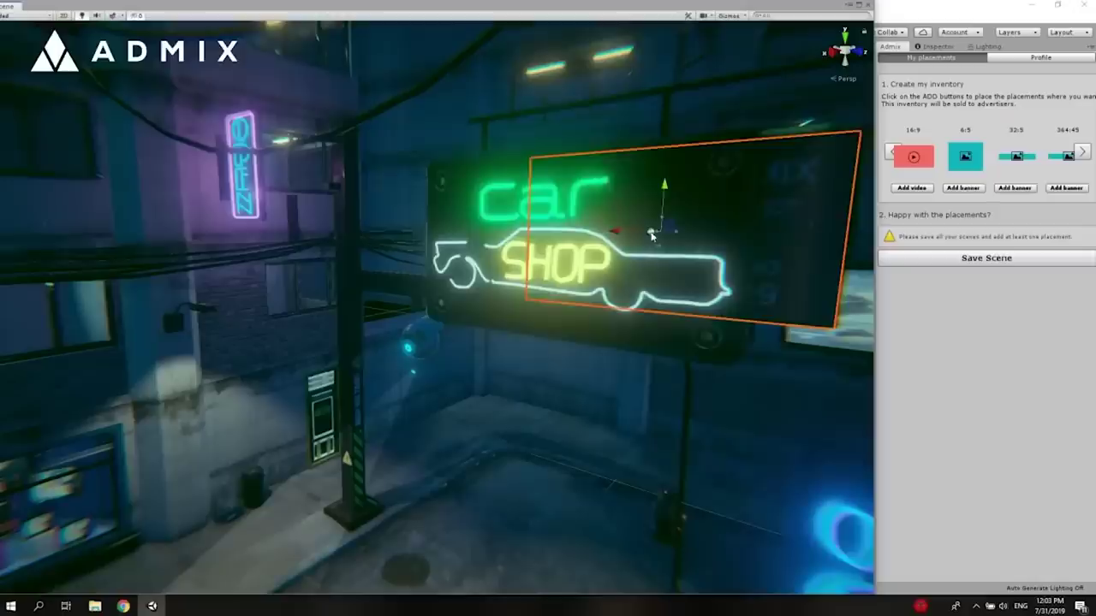
{"action": "left_click_drag", "start_coordinate": [650, 236], "coordinate": [528, 233]}
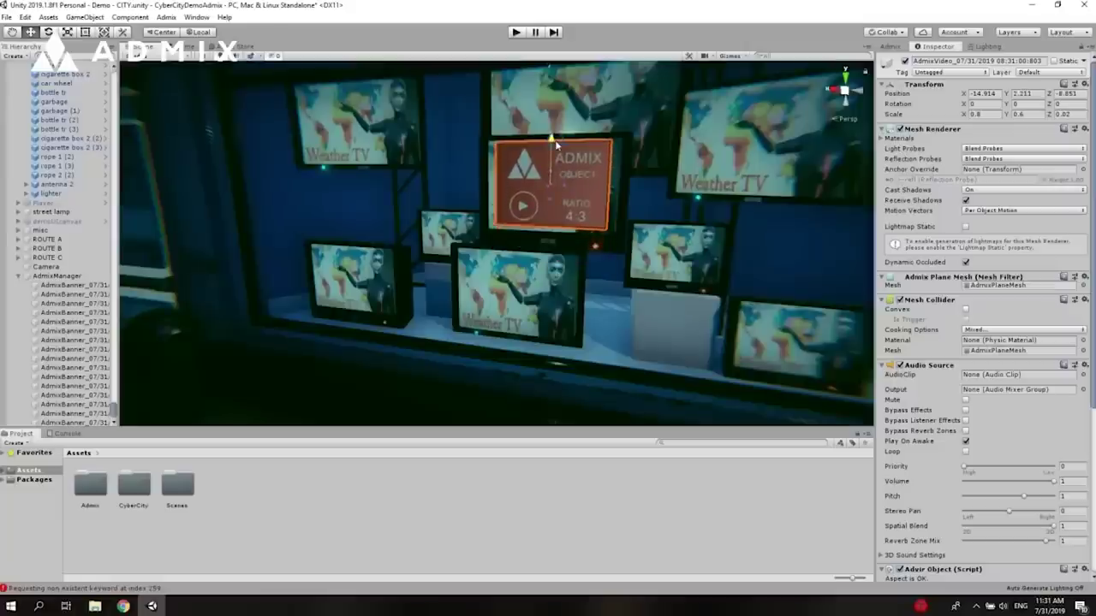
{"action": "key", "text": "f"}
{"action": "key", "text": "r"}
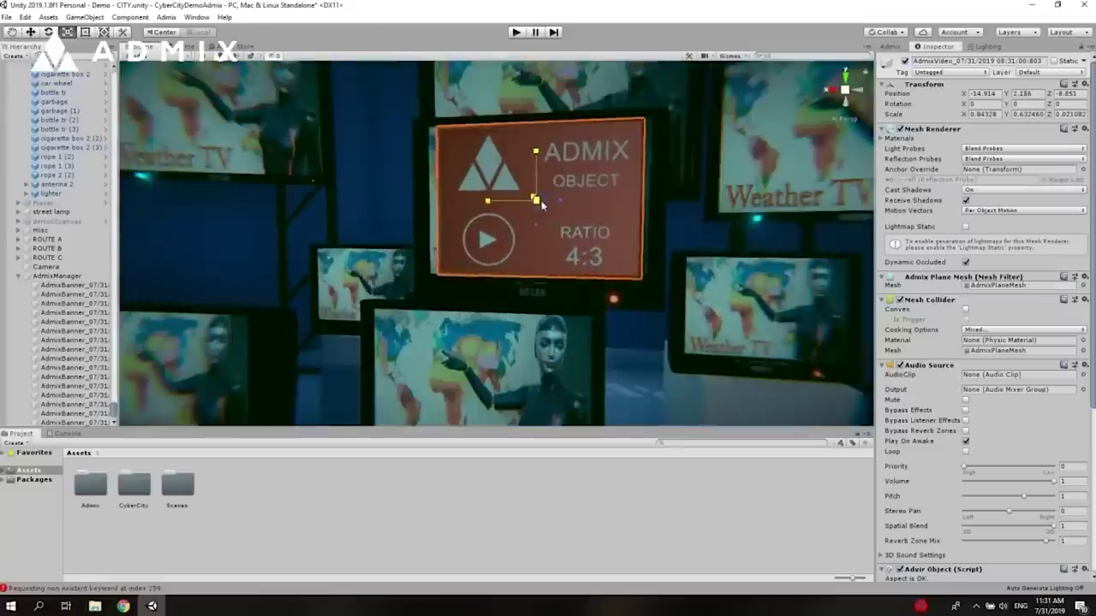
{"action": "left_click_drag", "start_coordinate": [534, 199], "coordinate": [549, 208]}
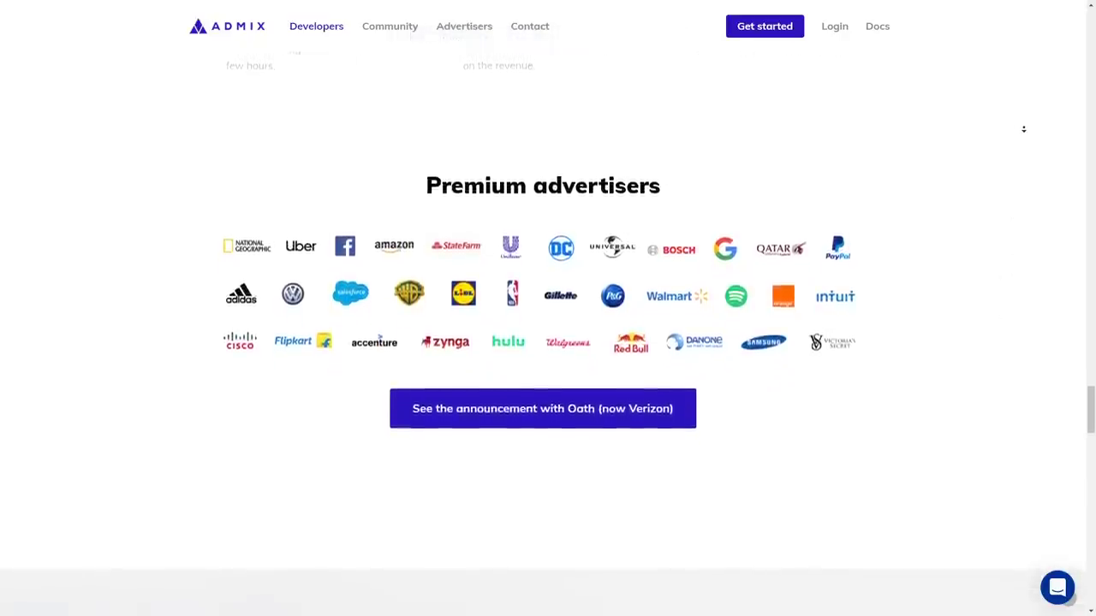
Enter 16 ads, 150,000 monthly active users and 6 sessions per user in the revenue calculator
{"action": "scroll", "coordinate": [847, 217], "scroll_direction": "down", "scroll_amount": 5}
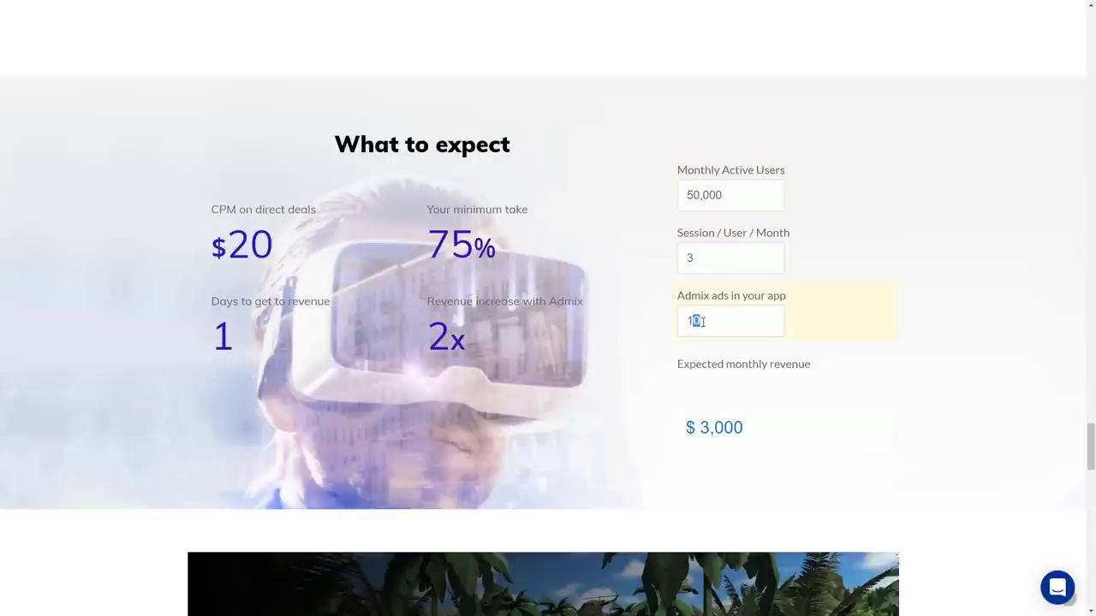
{"action": "type", "text": "6"}
{"action": "left_click", "coordinate": [864, 291]}
{"action": "type", "text": "1"}
{"action": "left_click", "coordinate": [707, 261]}
{"action": "double_click", "coordinate": [692, 257]}
{"action": "type", "text": "6"}
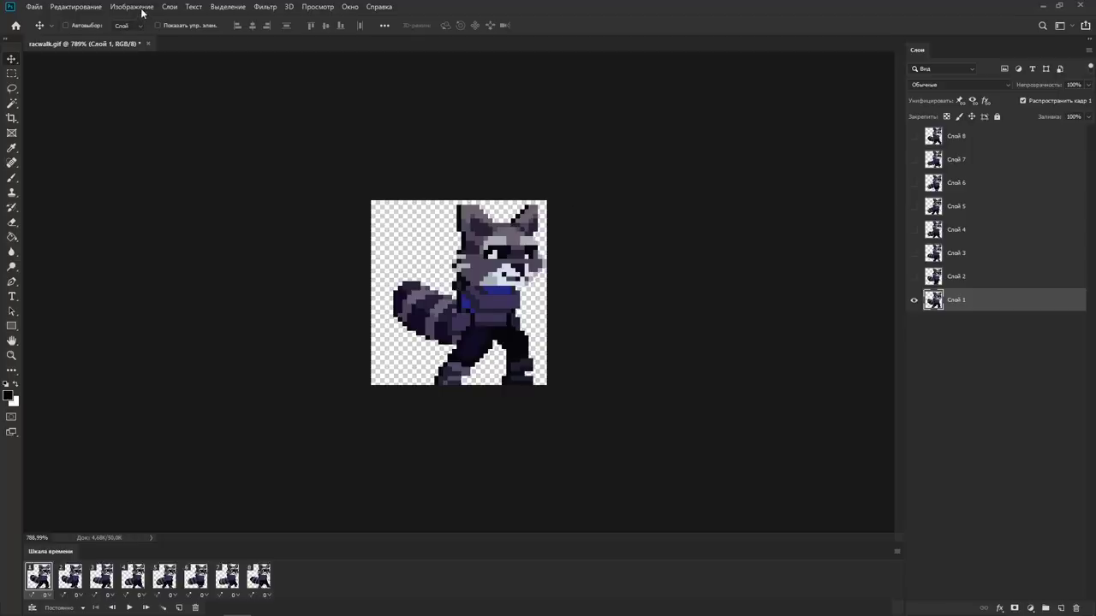
Resize the racwalk.gif canvas to 42 × 42 pixels via Размер холста
{"action": "left_click", "coordinate": [142, 12]}
{"action": "mouse_move", "coordinate": [156, 114]}
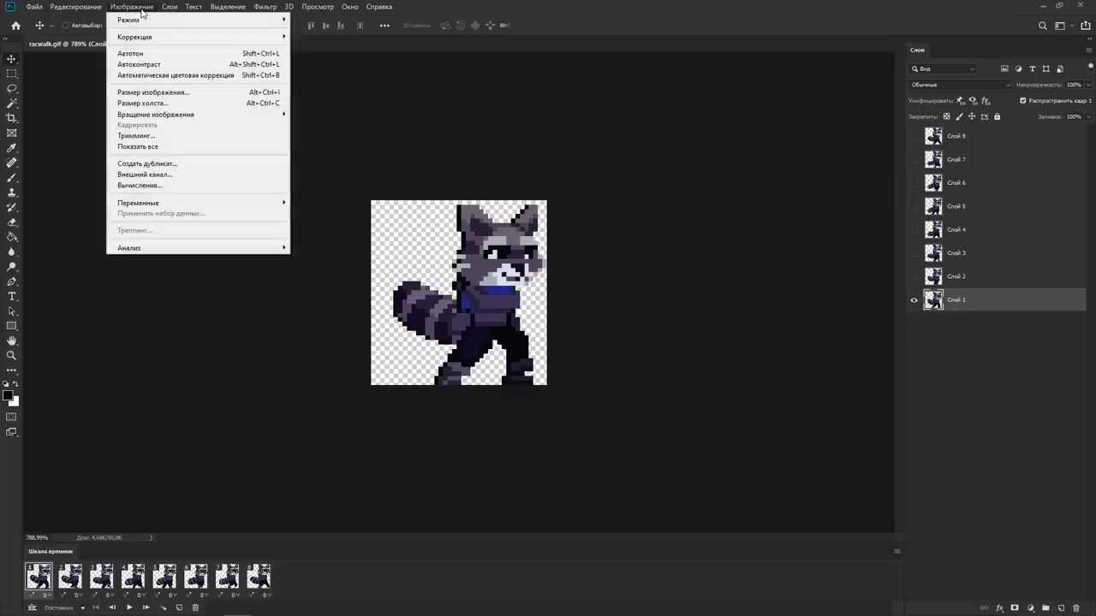
{"action": "left_click", "coordinate": [159, 106]}
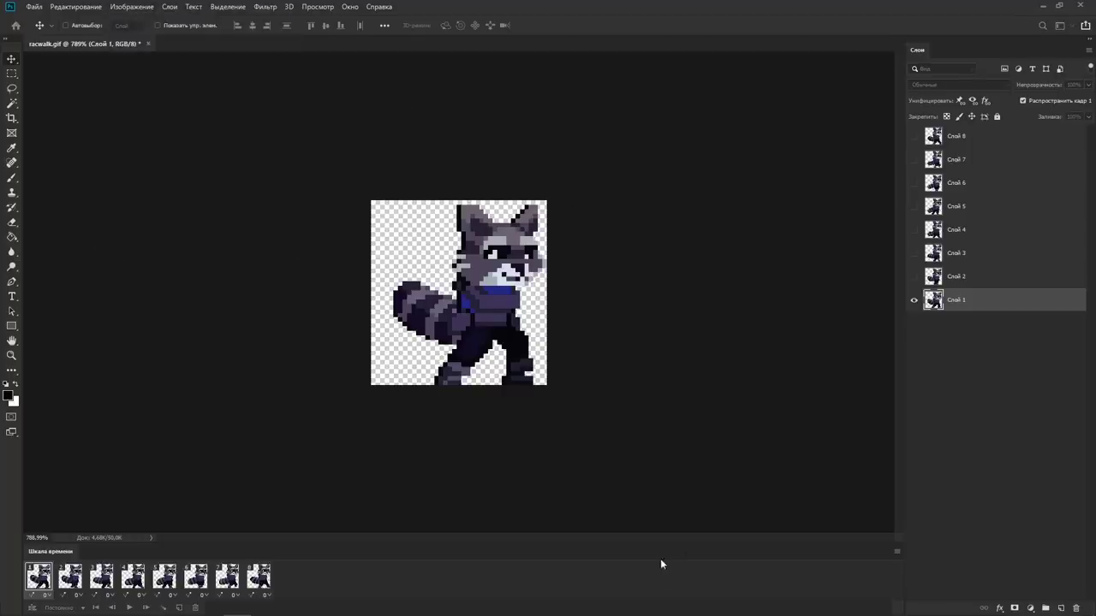
{"action": "left_click", "coordinate": [751, 184]}
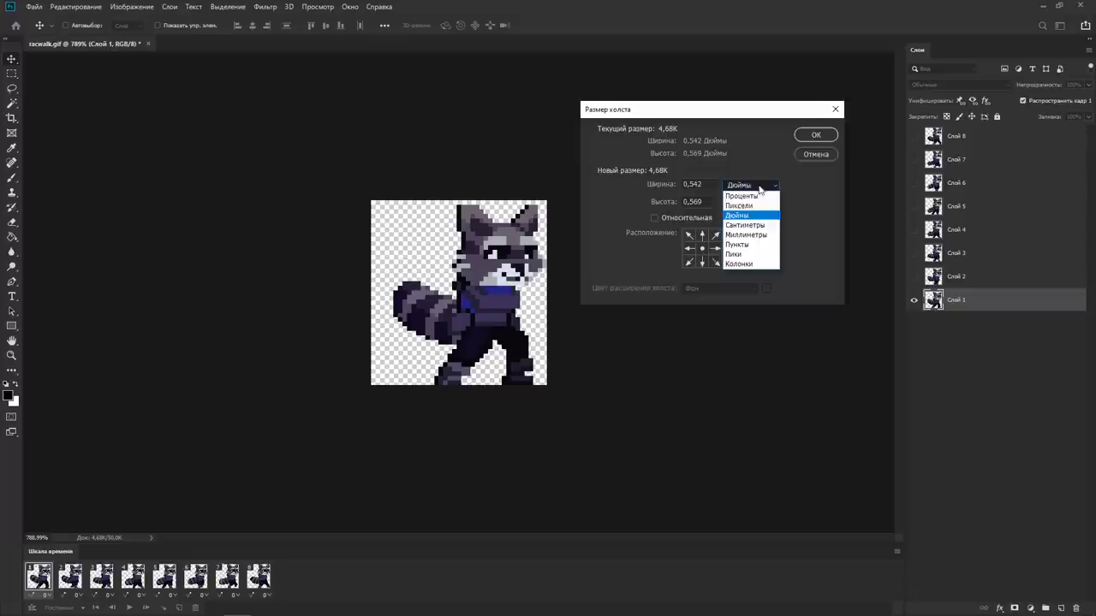
{"action": "left_click", "coordinate": [732, 210]}
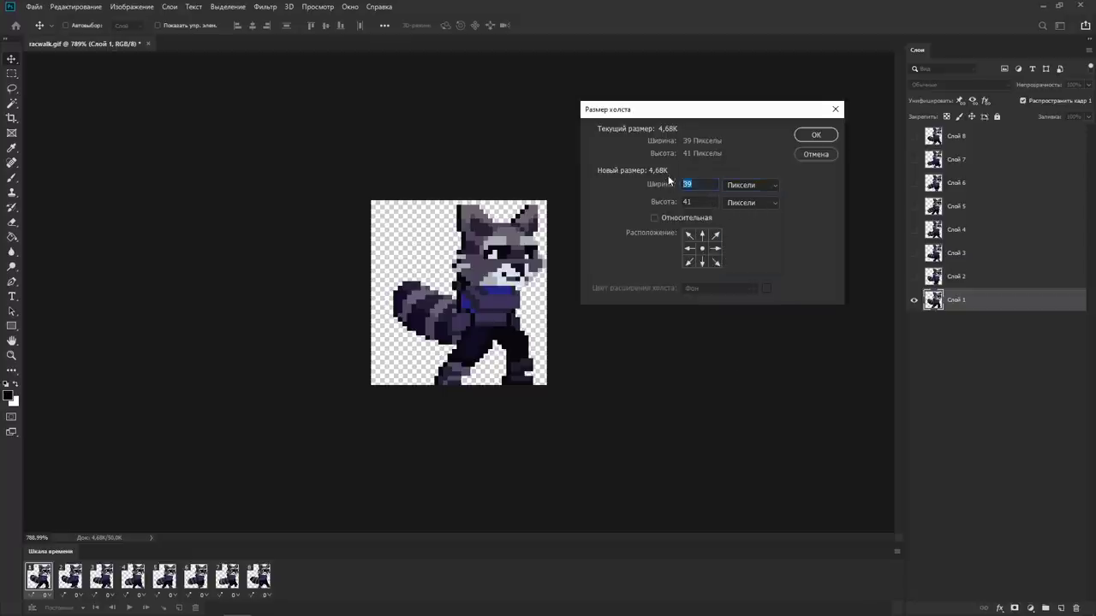
{"action": "type", "text": "42"}
{"action": "key", "text": "Tab"}
{"action": "type", "text": "42"}
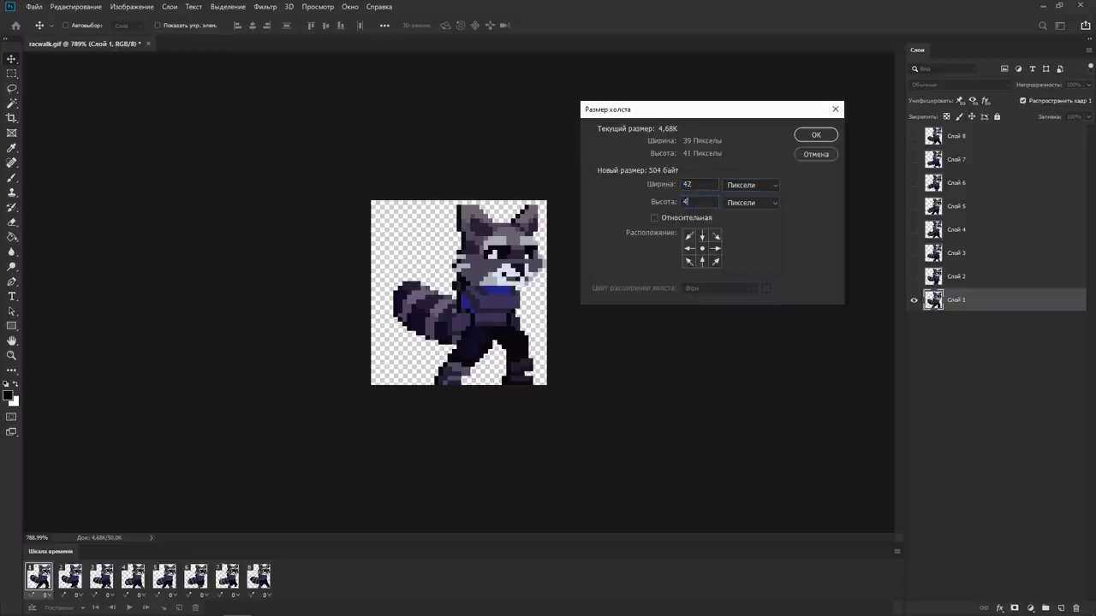
{"action": "left_click", "coordinate": [814, 135]}
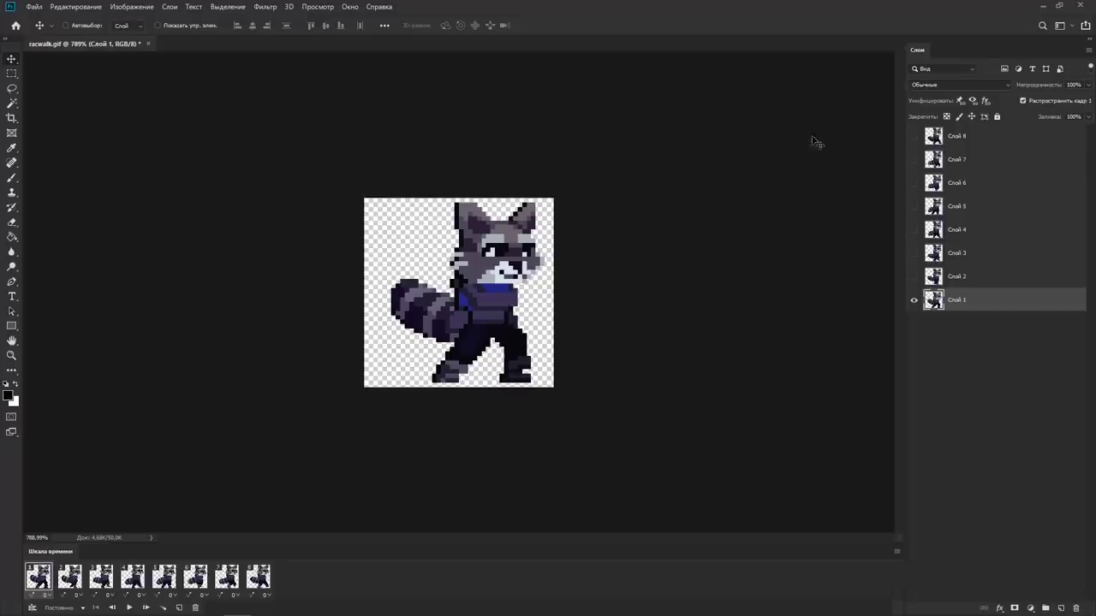
{"action": "key", "text": "c"}
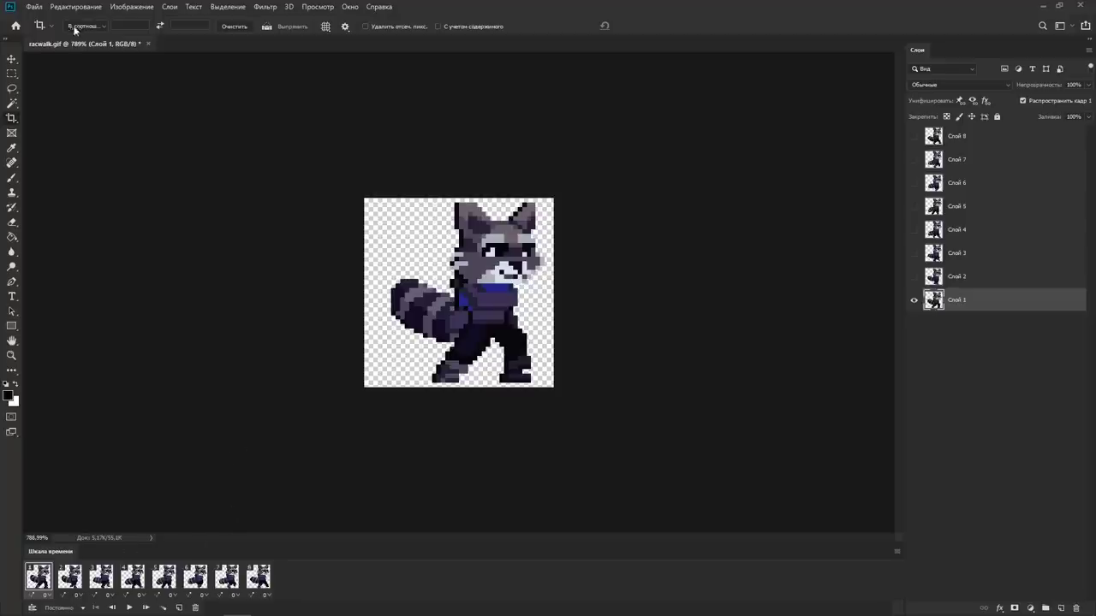
Create a new blank document 42*8 pixels wide and 42 pixels tall, then zoom in
{"action": "left_click", "coordinate": [34, 6]}
{"action": "left_click", "coordinate": [47, 17]}
{"action": "left_click", "coordinate": [761, 245]}
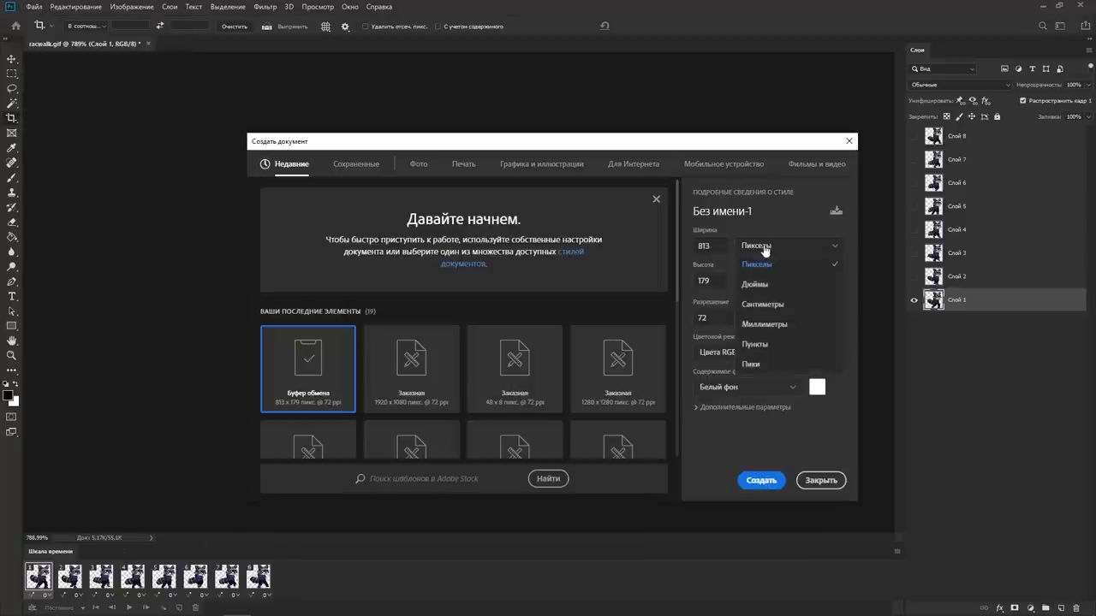
{"action": "left_click", "coordinate": [761, 262]}
{"action": "double_click", "coordinate": [705, 246]}
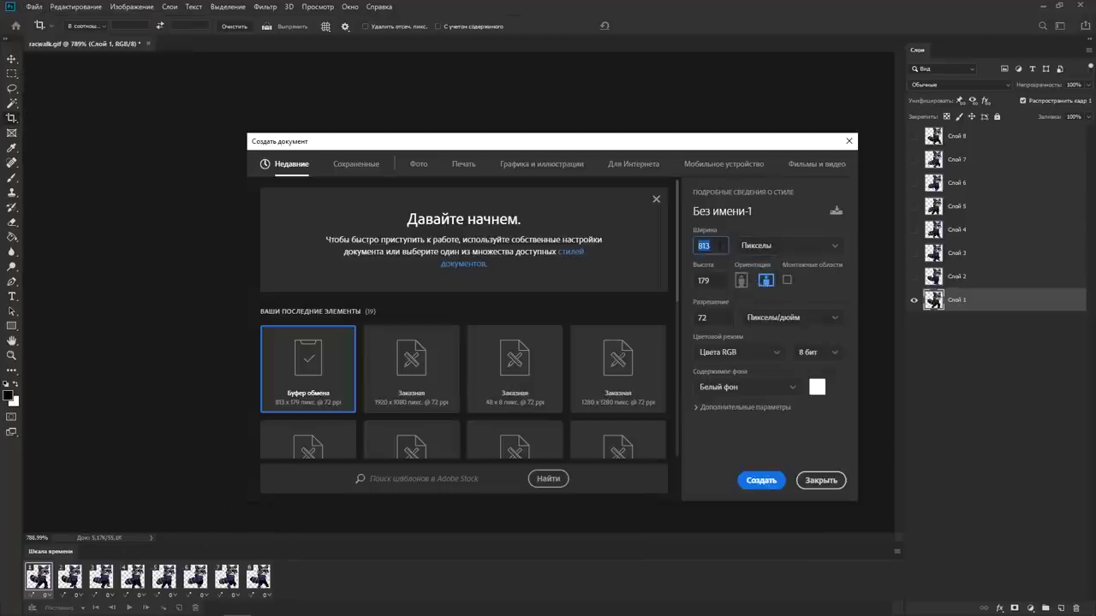
{"action": "left_click_drag", "start_coordinate": [567, 142], "coordinate": [857, 136]}
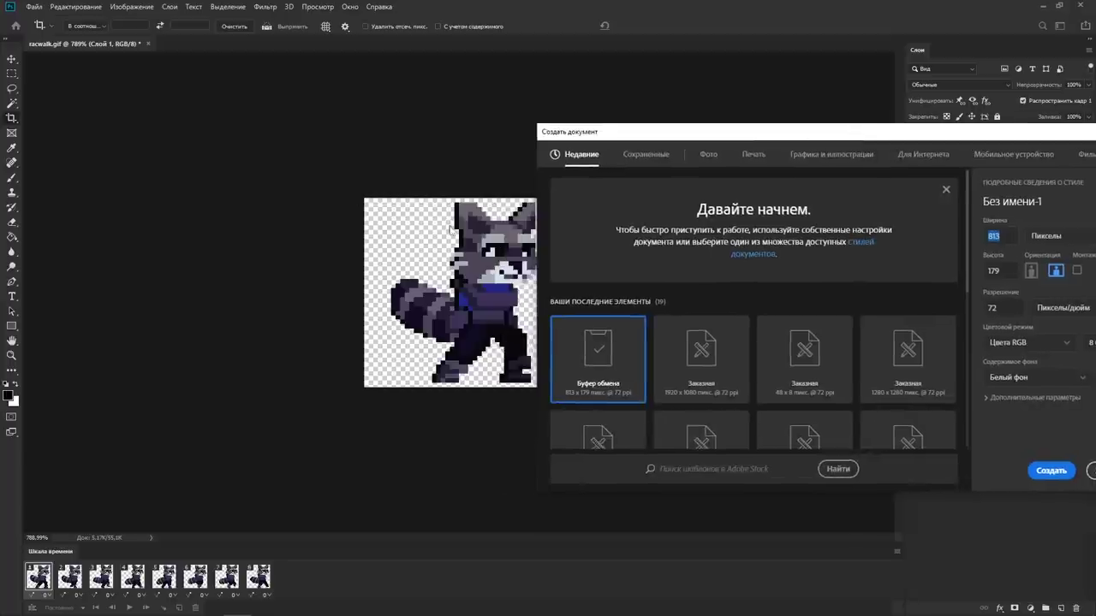
{"action": "left_click_drag", "start_coordinate": [769, 132], "coordinate": [520, 132]}
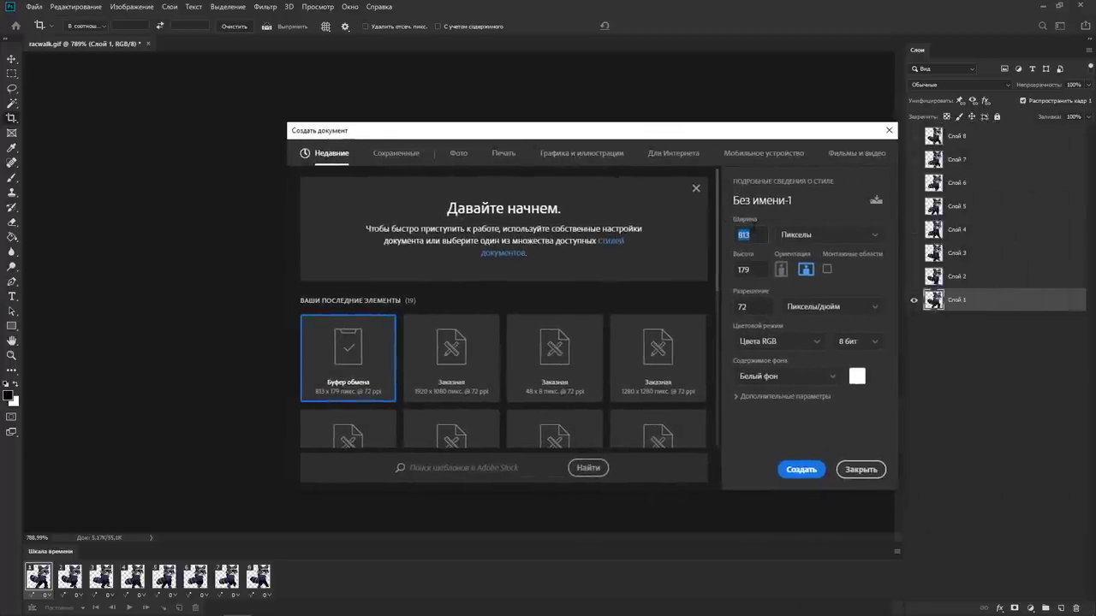
{"action": "type", "text": "*9"}
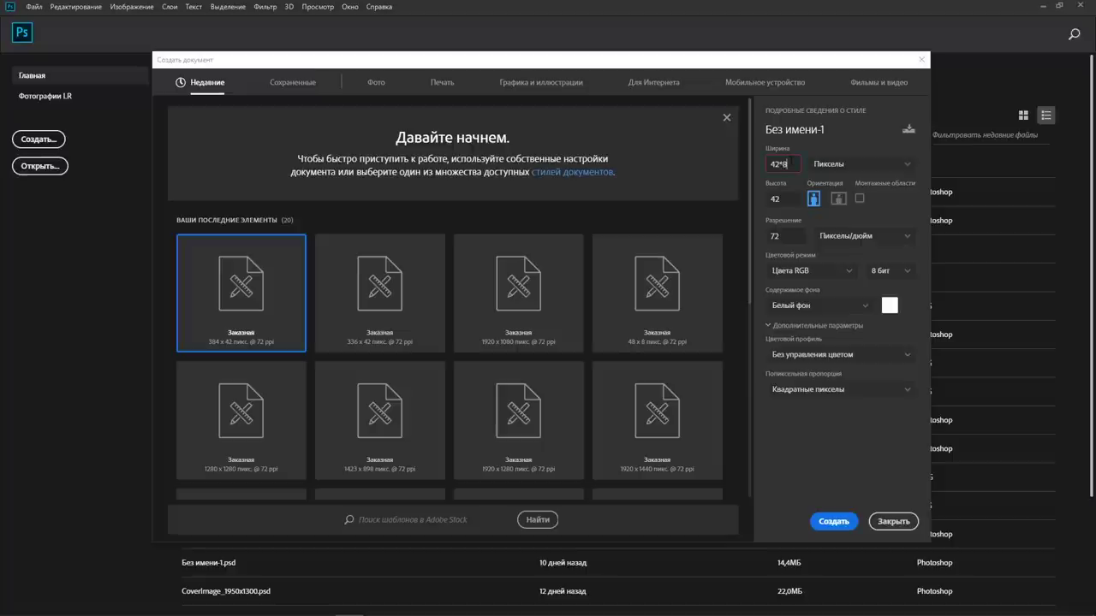
{"action": "key", "text": "Return"}
{"action": "mouse_move", "coordinate": [417, 330]}
{"action": "left_mouse_down"}
{"action": "mouse_move", "coordinate": [491, 291]}
{"action": "mouse_move", "coordinate": [459, 237]}
{"action": "left_mouse_up"}
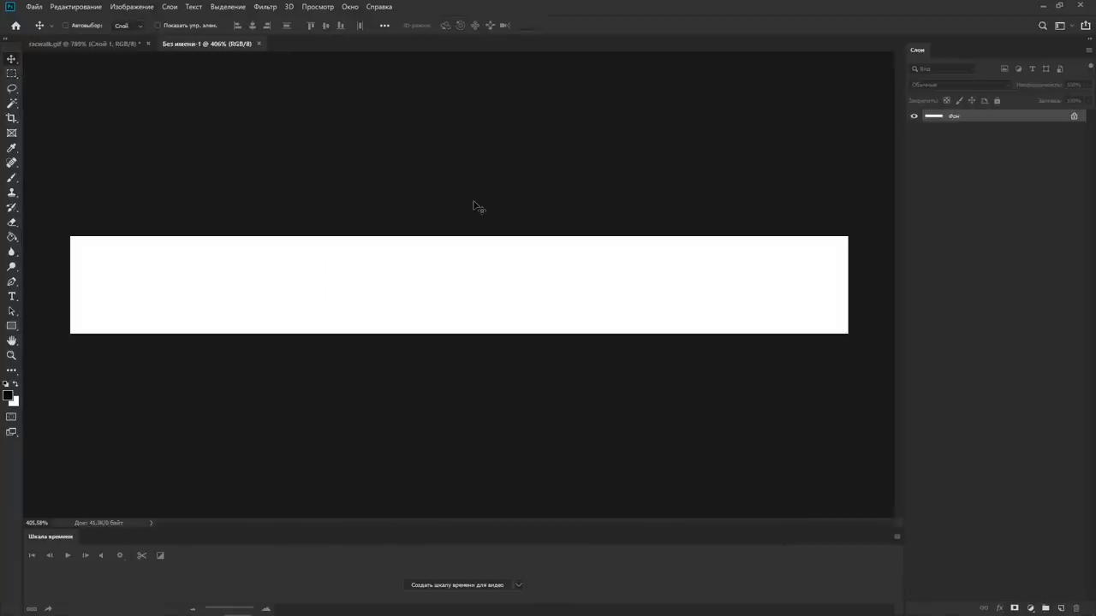
Set Photoshop's grid preferences to a gridline every 42 pixels
{"action": "key", "text": "ctrl+k"}
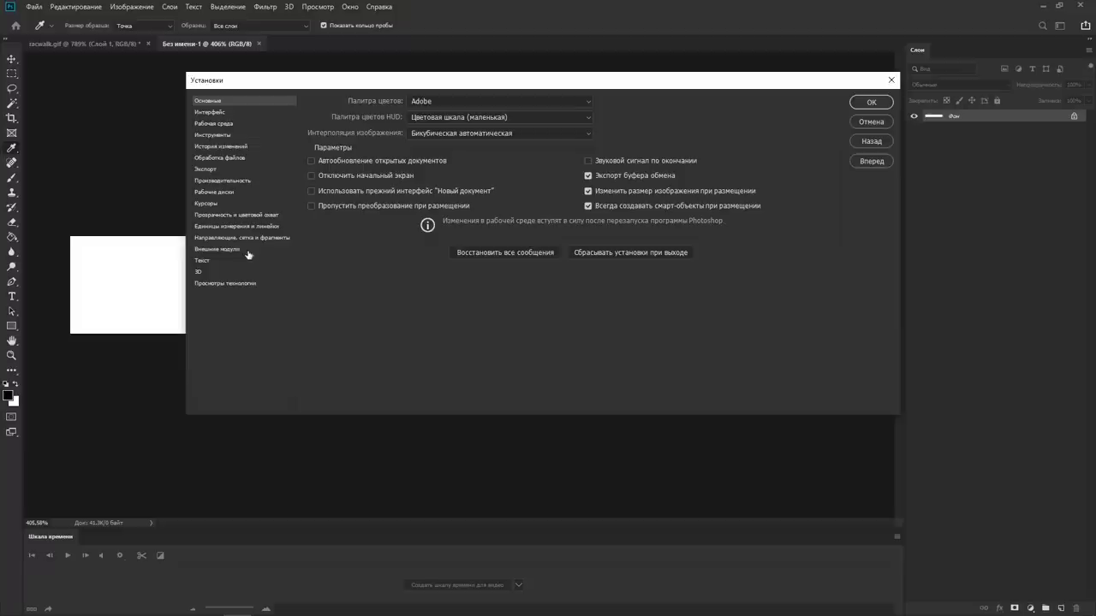
{"action": "left_click", "coordinate": [235, 238]}
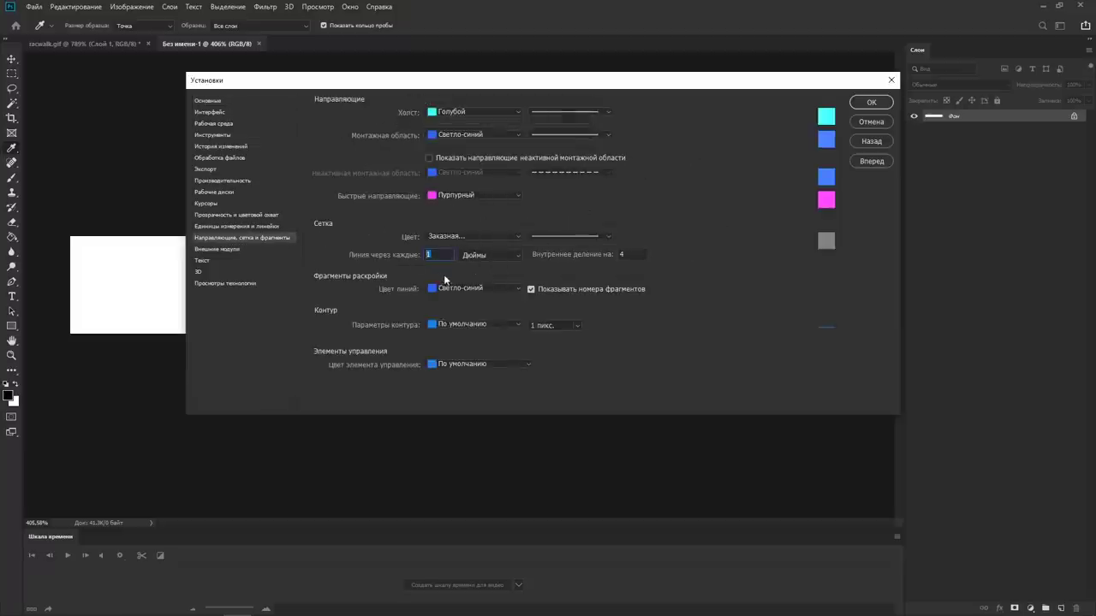
{"action": "type", "text": "42"}
{"action": "left_click", "coordinate": [491, 256]}
{"action": "left_click", "coordinate": [497, 273]}
{"action": "key", "text": "Return"}
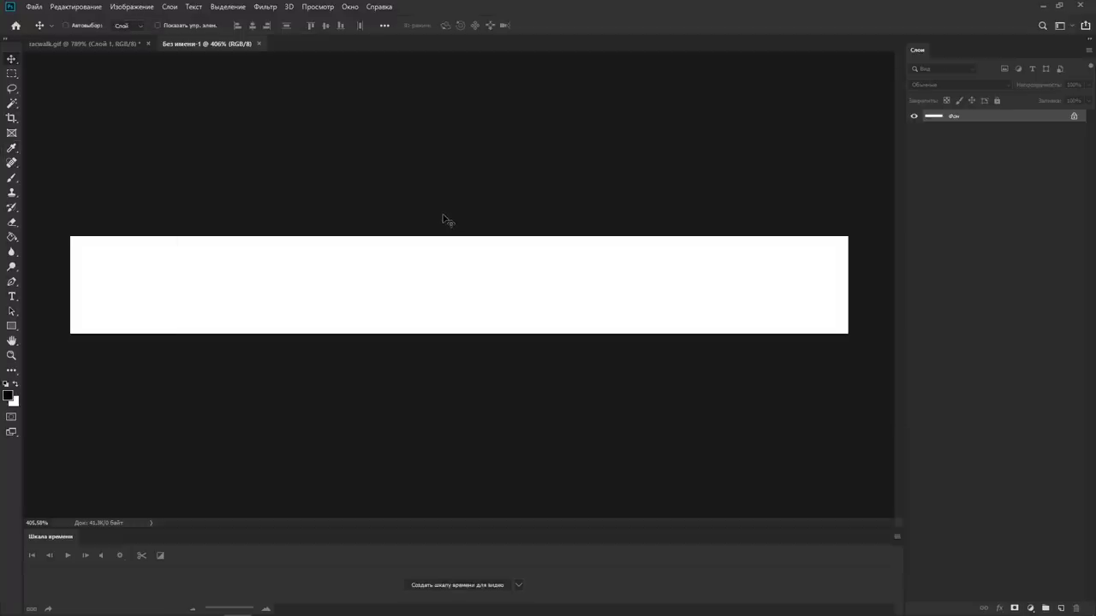
Show the grid on the sprite sheet, then return to racwalk.gif and select its whole canvas
{"action": "left_click", "coordinate": [317, 6]}
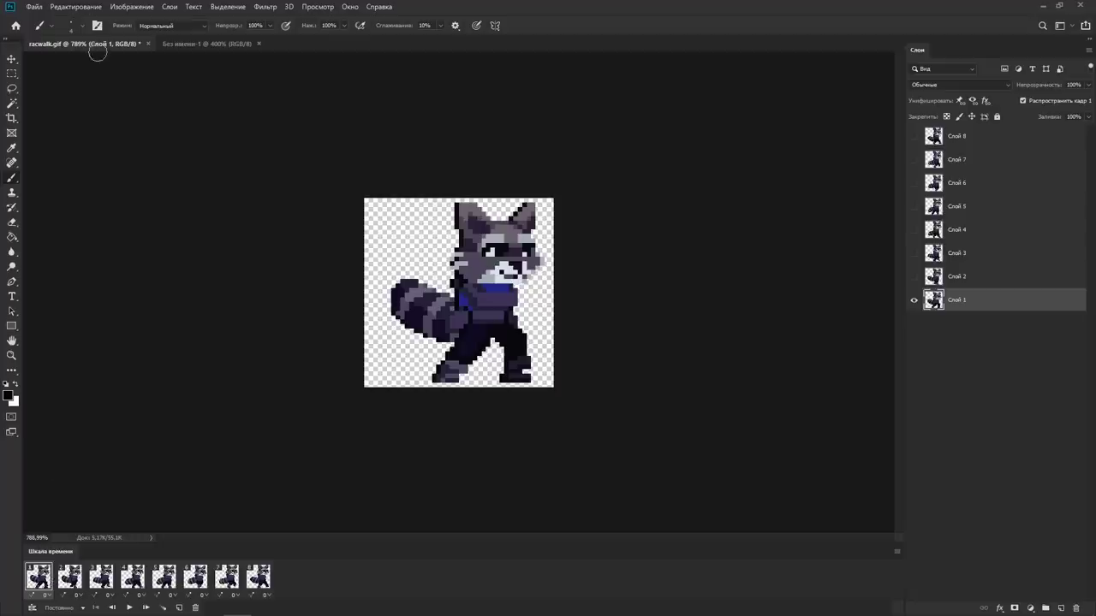
{"action": "key", "text": "ctrl+Tab"}
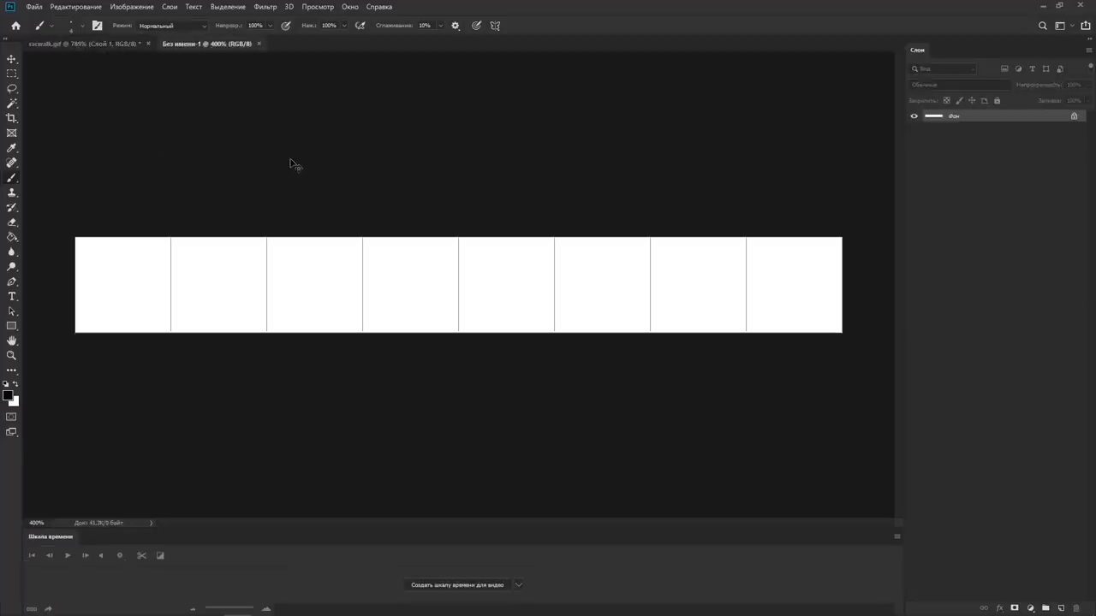
{"action": "key", "text": "ctrl+Tab"}
{"action": "key", "text": "ctrl+Tab"}
{"action": "key", "text": "ctrl+Tab"}
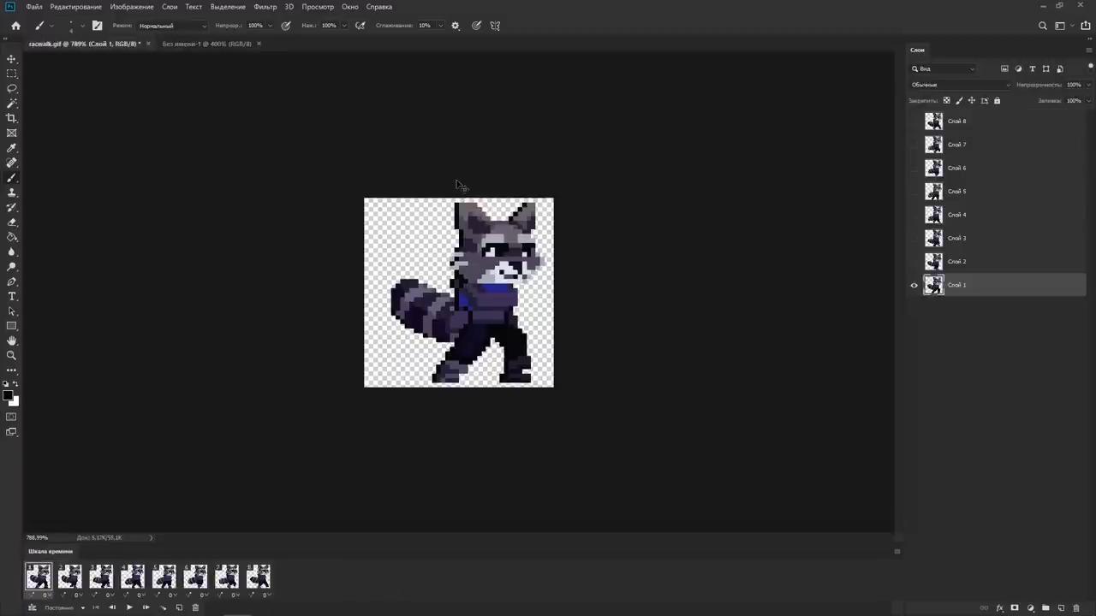
{"action": "key", "text": "ctrl+Tab"}
{"action": "key", "text": "ctrl+Tab"}
{"action": "key", "text": "ctrl+a"}
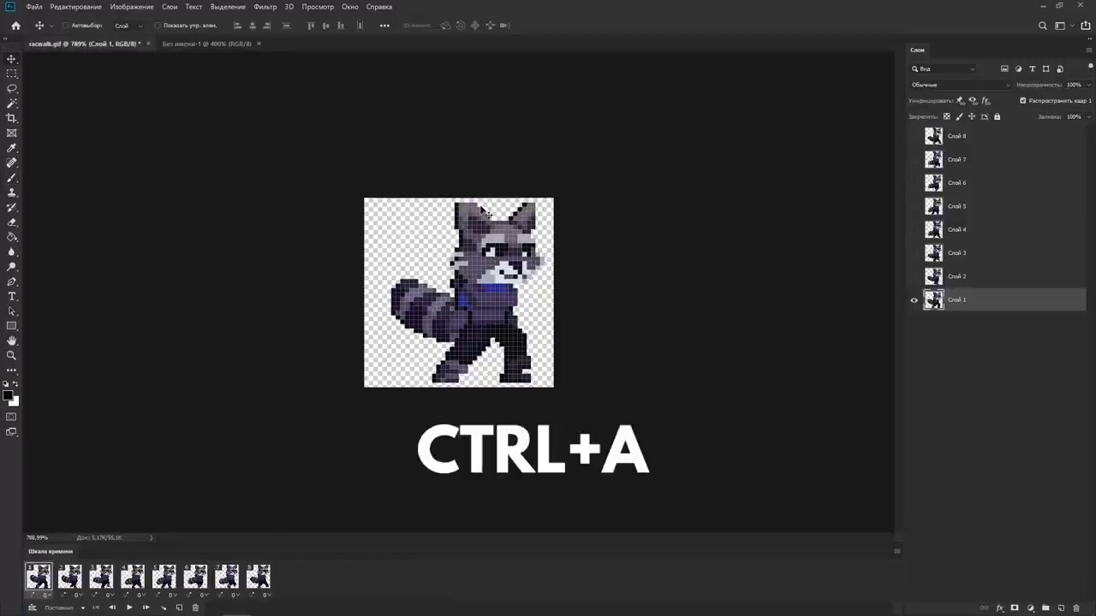
Copy the first raccoon frame into Без имени-1 and drag it into the leftmost grid cell
{"action": "key", "text": "ctrl+c"}
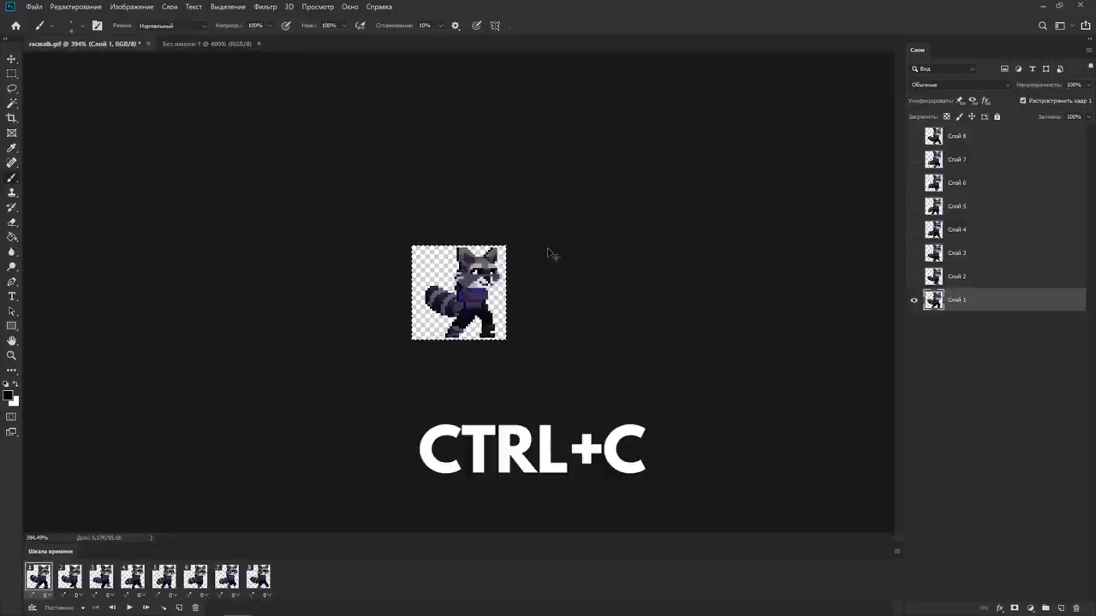
{"action": "left_click", "coordinate": [207, 44]}
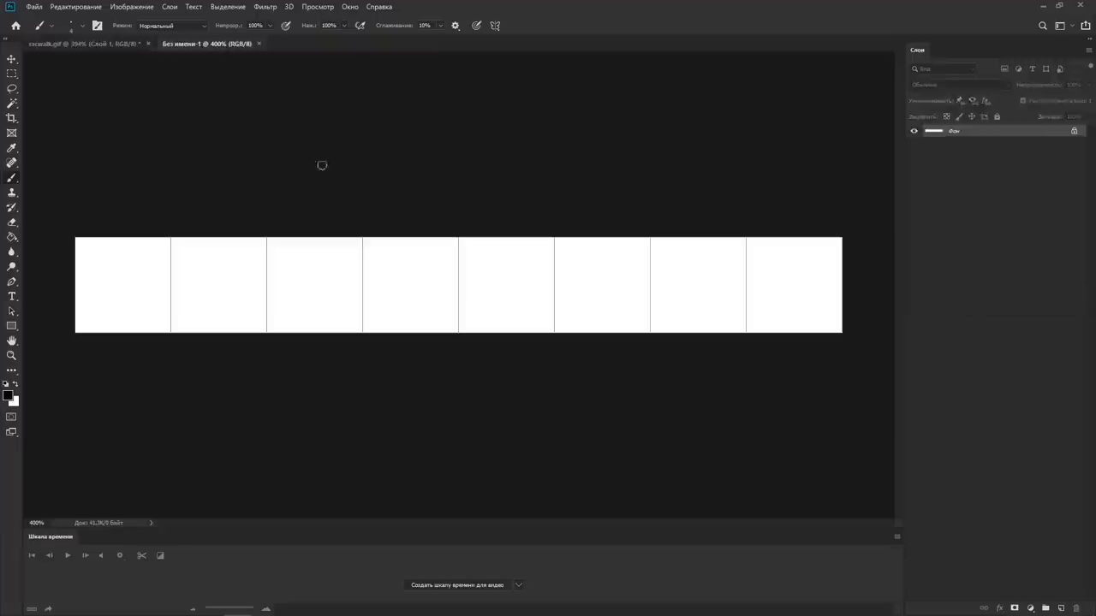
{"action": "key", "text": "ctrl+v"}
{"action": "key", "text": "v"}
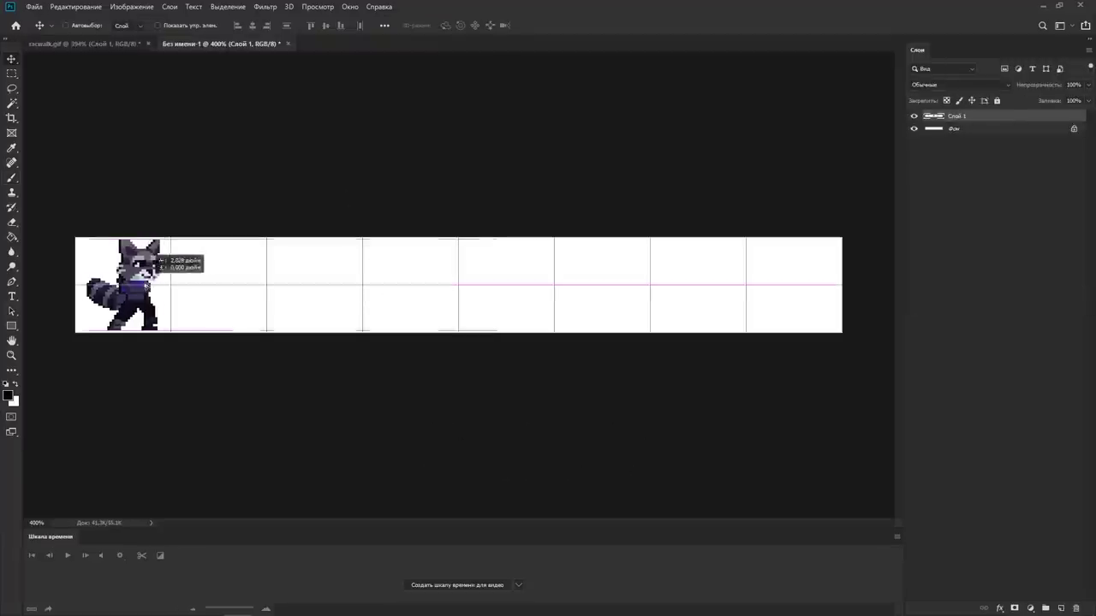
{"action": "left_click_drag", "start_coordinate": [483, 293], "coordinate": [143, 289]}
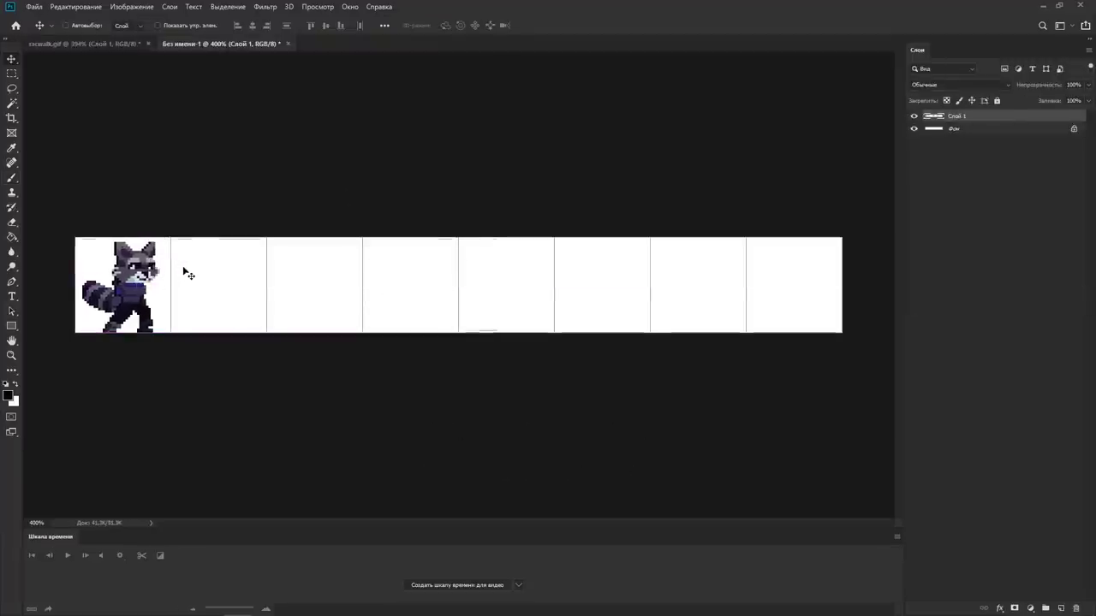
{"action": "key", "text": "ctrl"}
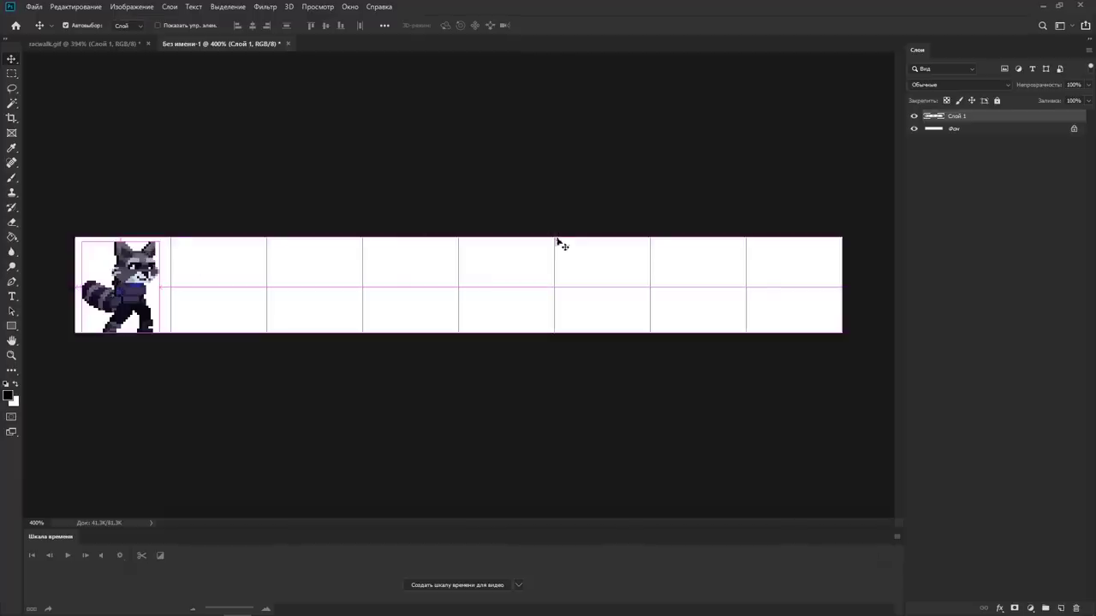
{"action": "key", "text": "ctrl+k"}
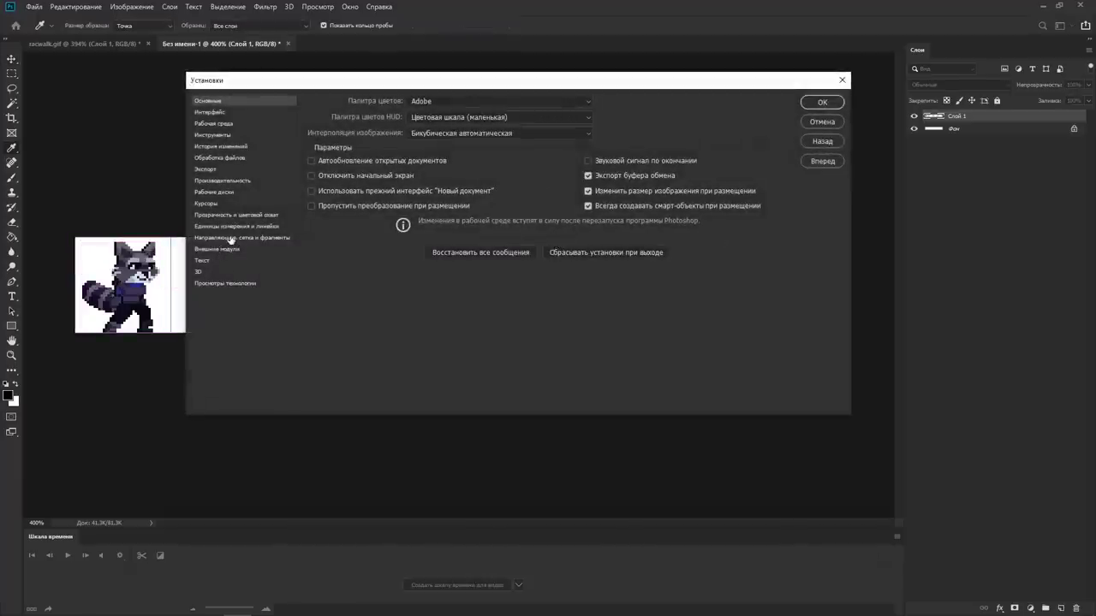
Set Subdivisions to 2 in the Guides, Grid & Slices preferences
{"action": "left_click", "coordinate": [230, 238]}
{"action": "type", "text": "2"}
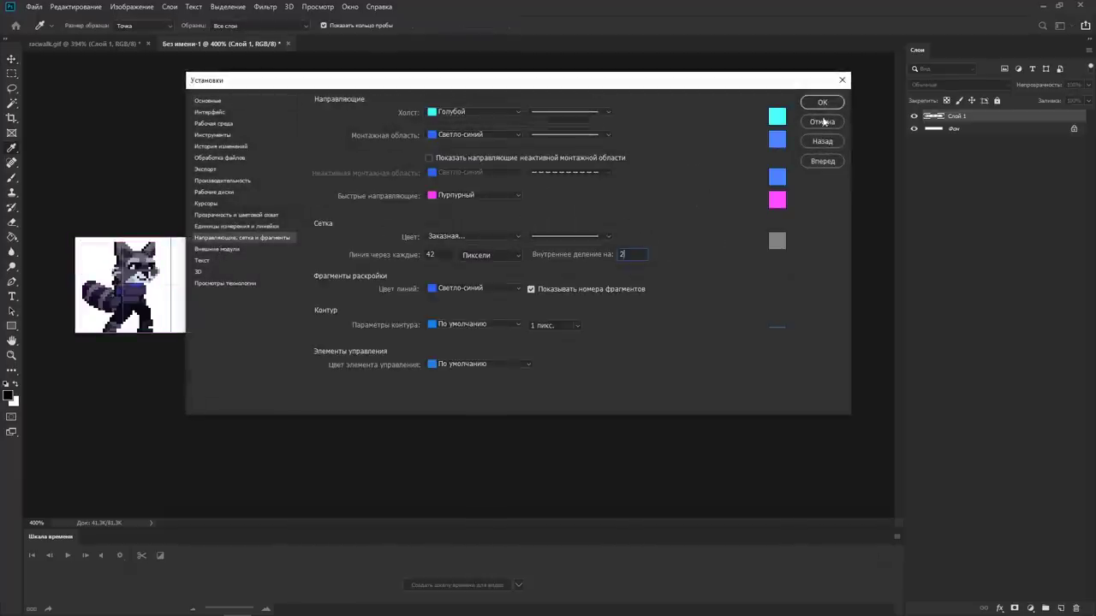
{"action": "left_click", "coordinate": [823, 103]}
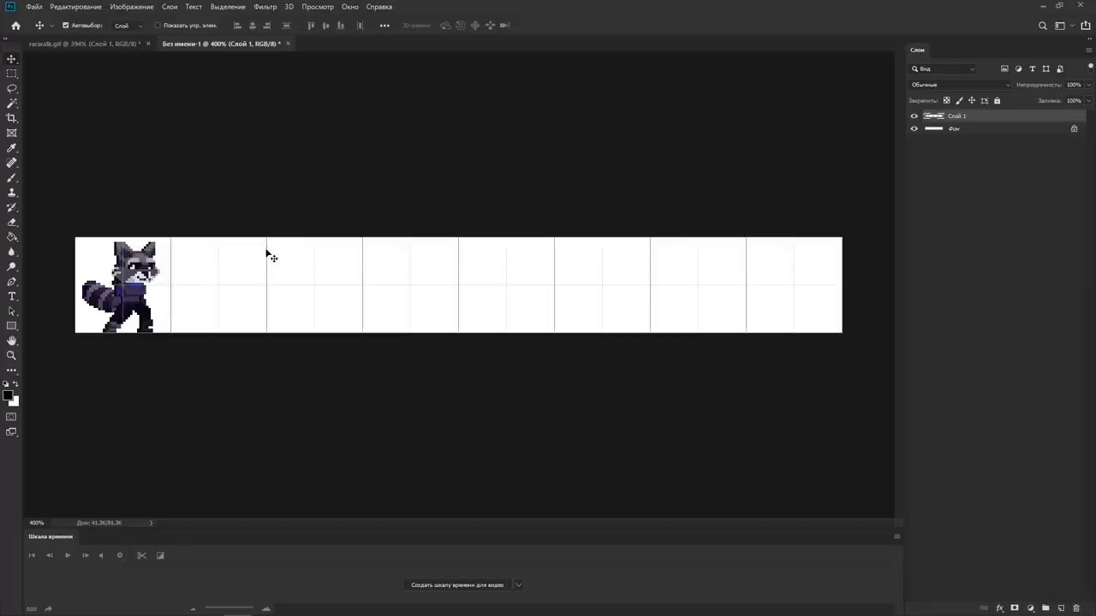
In racwalk.gif, show the second walk pose and copy its layer Слой 2
{"action": "key", "text": "ctrl+Tab"}
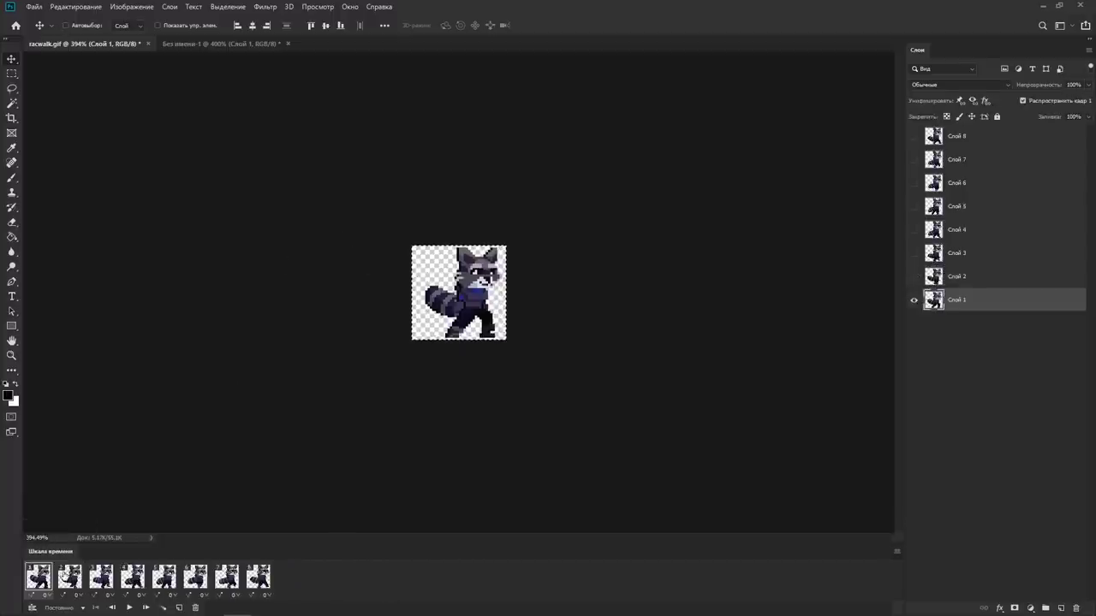
{"action": "left_click", "coordinate": [68, 577]}
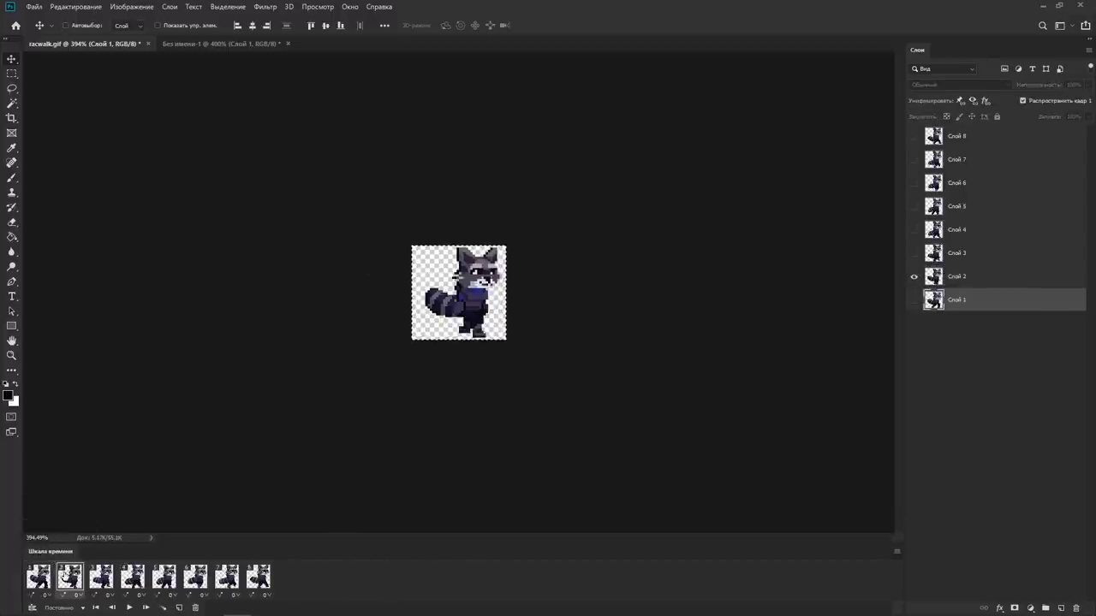
{"action": "left_click", "coordinate": [956, 276]}
{"action": "key", "text": "ctrl+c"}
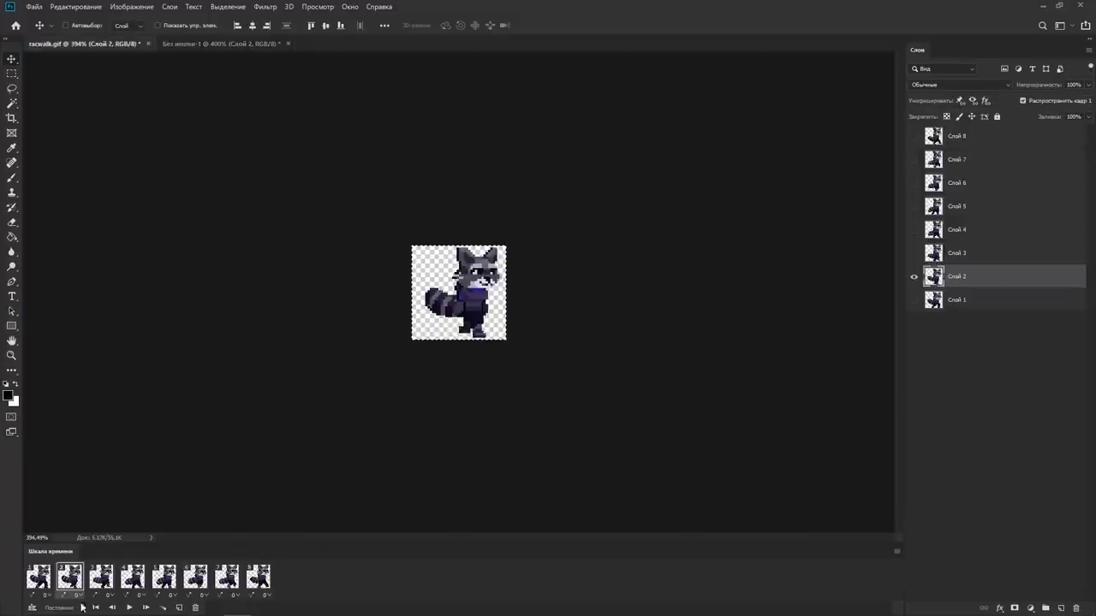
Paste the third walk pose (Слой 3) into the sheet's third grid cell
{"action": "left_click", "coordinate": [101, 578]}
{"action": "left_click", "coordinate": [962, 253]}
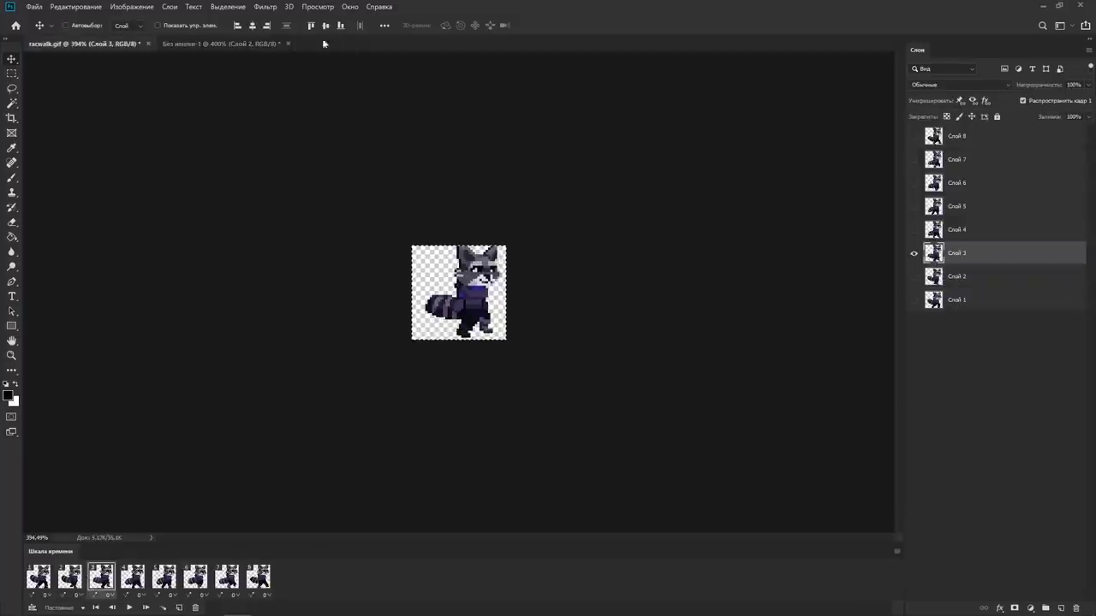
{"action": "left_click", "coordinate": [219, 42]}
{"action": "key", "text": "ctrl+v"}
{"action": "left_click_drag", "start_coordinate": [490, 291], "coordinate": [336, 295]}
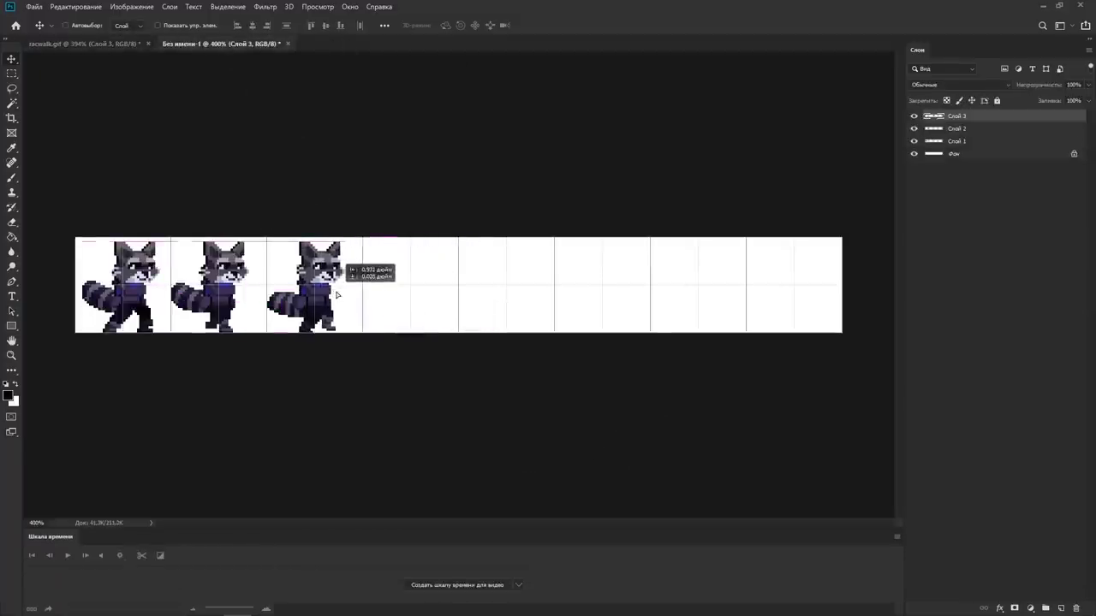
Play the racwalk.gif walk animation to check the poses, then return to the sheet
{"action": "left_click", "coordinate": [76, 44]}
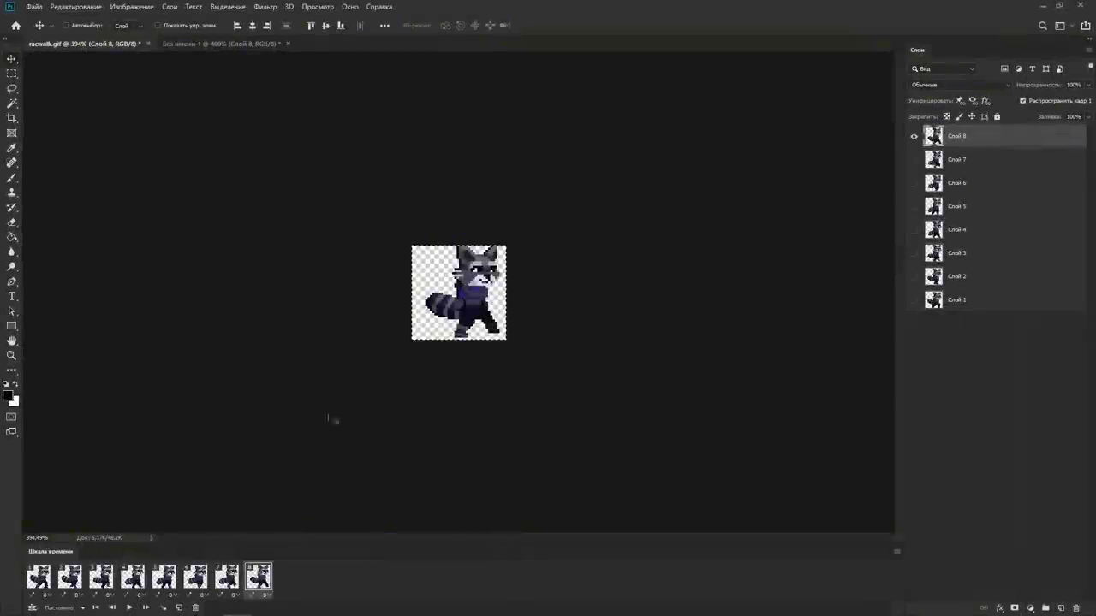
{"action": "key", "text": "space"}
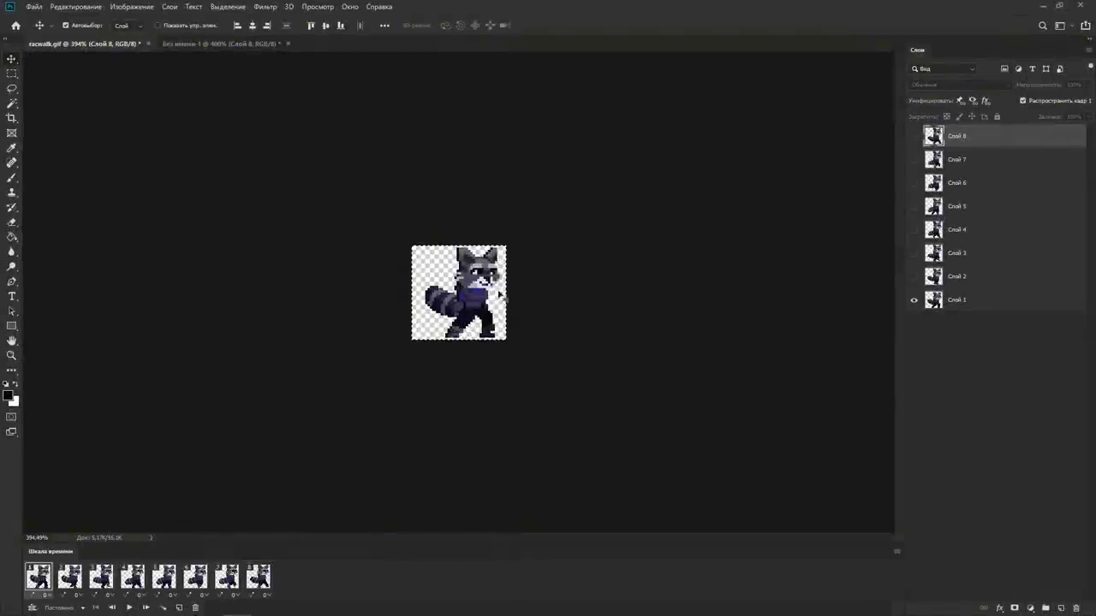
{"action": "scroll", "coordinate": [501, 295], "scroll_direction": "up", "scroll_amount": 5}
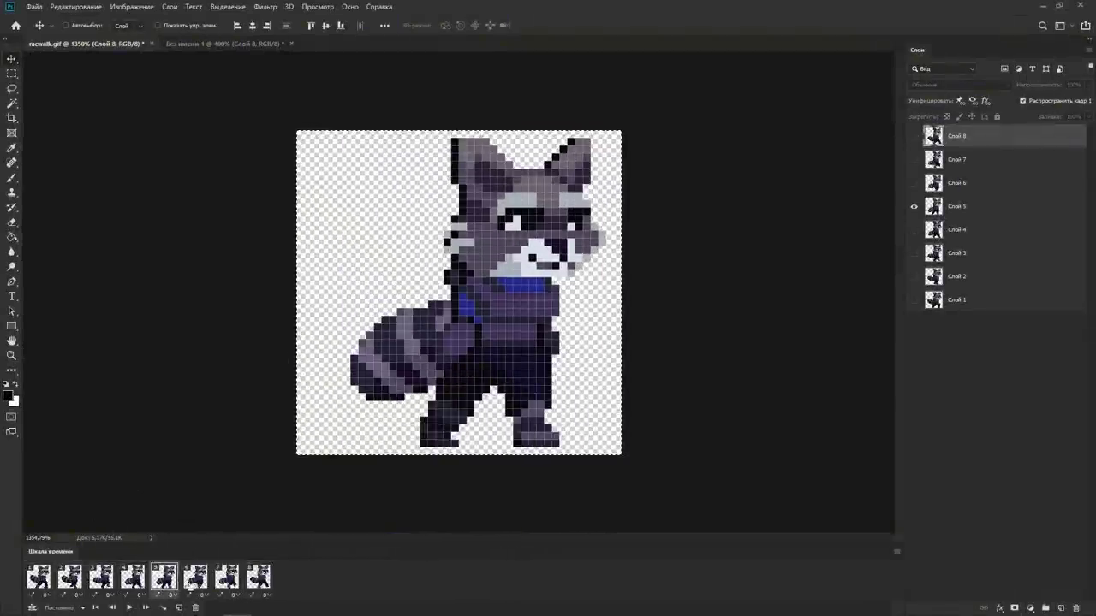
{"action": "key", "text": "space"}
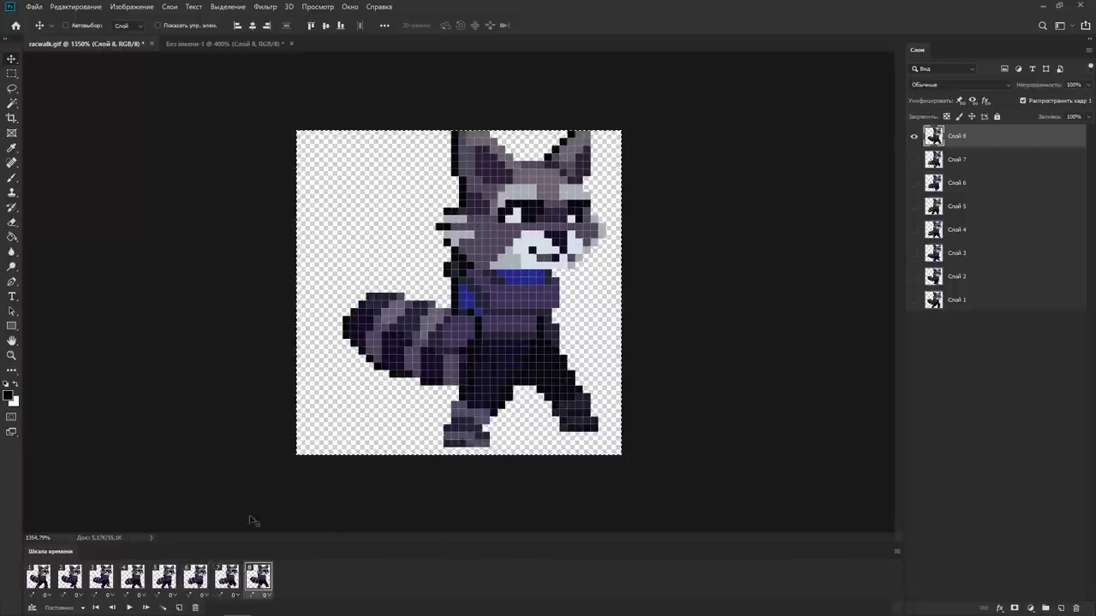
{"action": "left_click", "coordinate": [232, 45]}
{"action": "scroll", "coordinate": [153, 283], "scroll_direction": "up", "scroll_amount": 2}
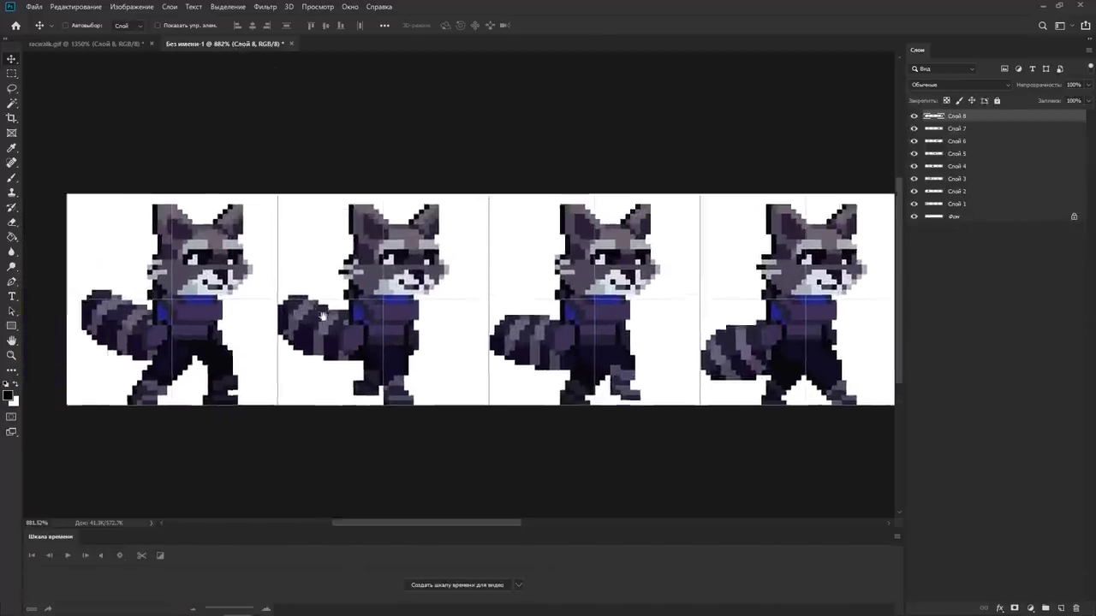
Nudge the first raccoon frame (Слой 1) into position on the sheet
{"action": "left_click_drag", "start_coordinate": [323, 317], "coordinate": [454, 331]}
{"action": "left_click", "coordinate": [346, 293], "text": "ctrl"}
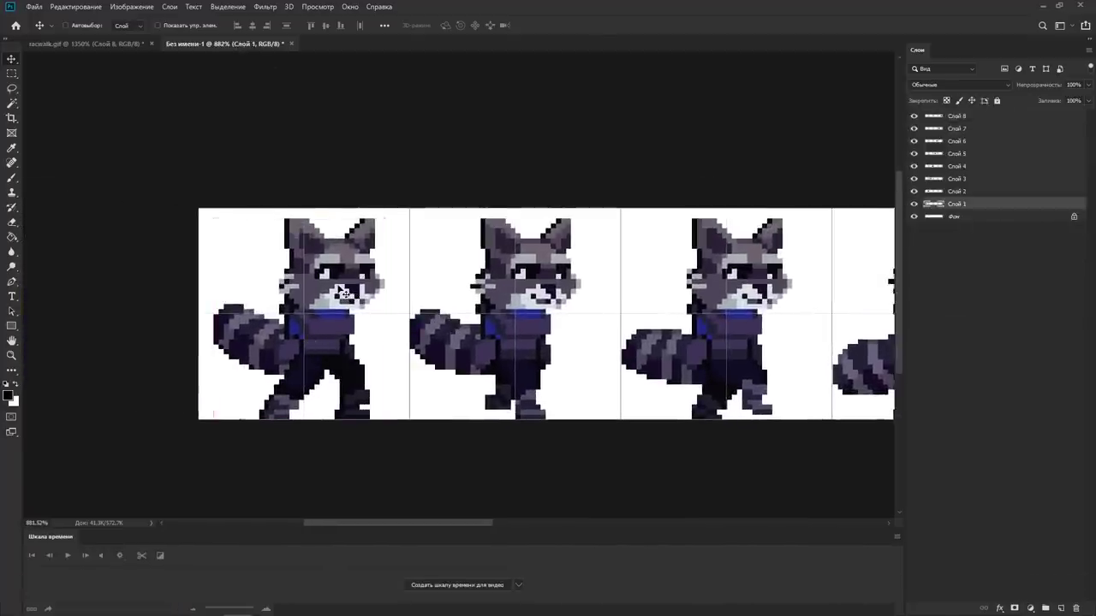
{"action": "left_click_drag", "start_coordinate": [340, 290], "coordinate": [346, 291]}
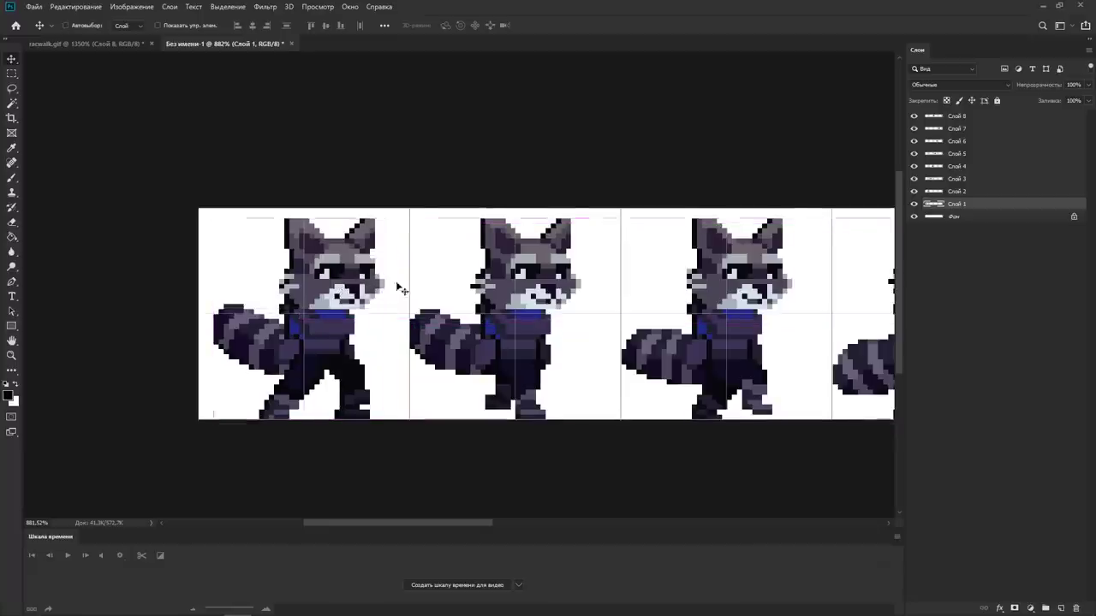
Turn on Auto-Select and set a gridline every 42 pixels in preferences
{"action": "left_click", "coordinate": [66, 25]}
{"action": "key", "text": "ctrl+k"}
{"action": "left_click", "coordinate": [243, 238]}
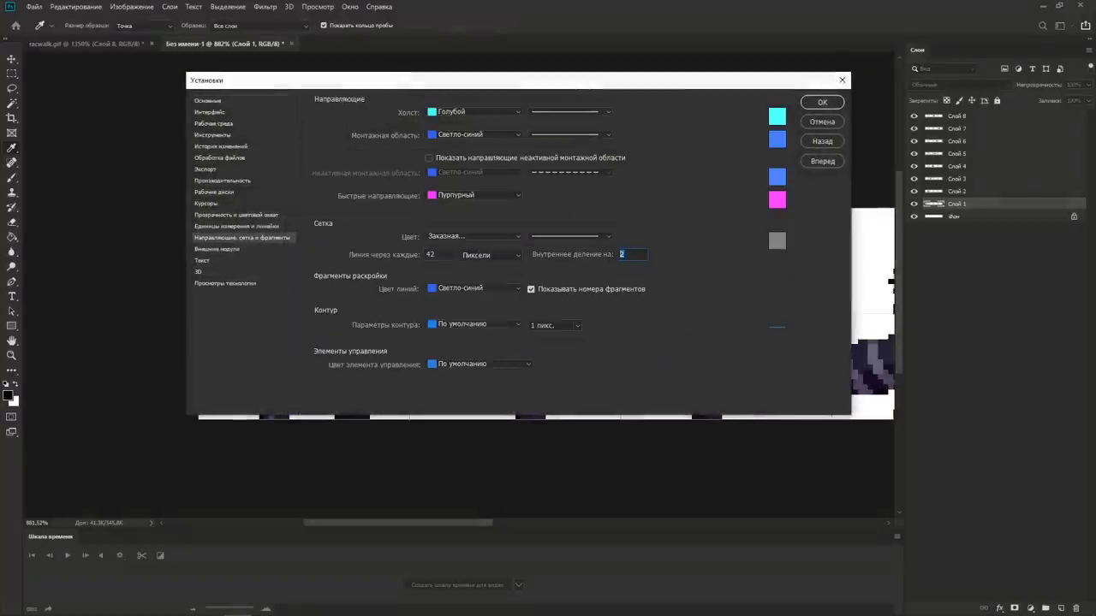
{"action": "left_click", "coordinate": [821, 102]}
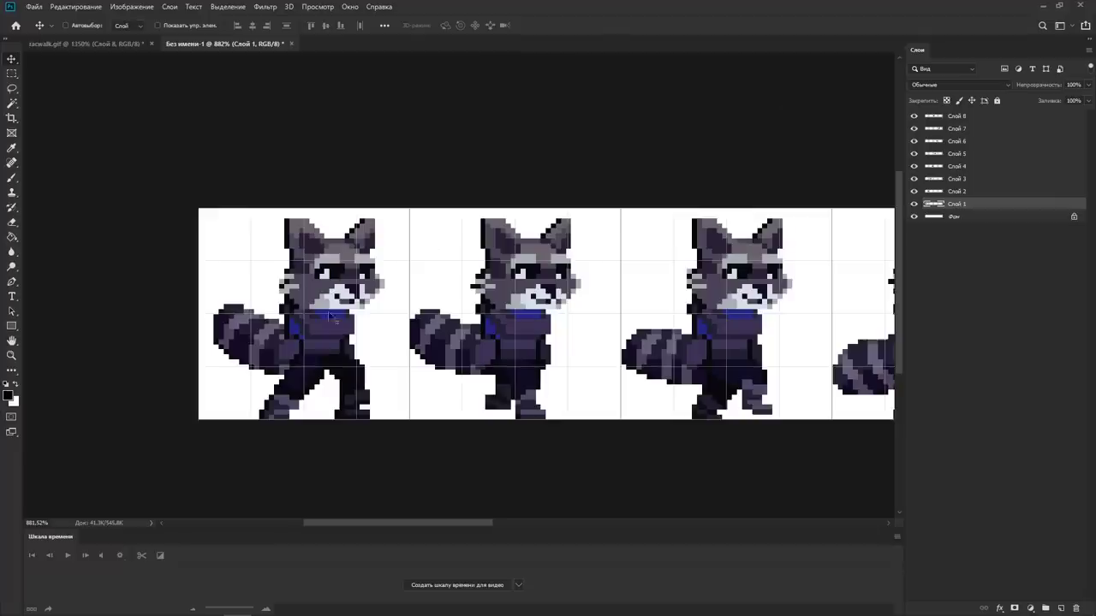
Drag the raccoon frames one by one into their own 42-pixel grid cells
{"action": "left_click_drag", "start_coordinate": [369, 259], "coordinate": [341, 257]}
{"action": "left_click_drag", "start_coordinate": [514, 282], "coordinate": [565, 274]}
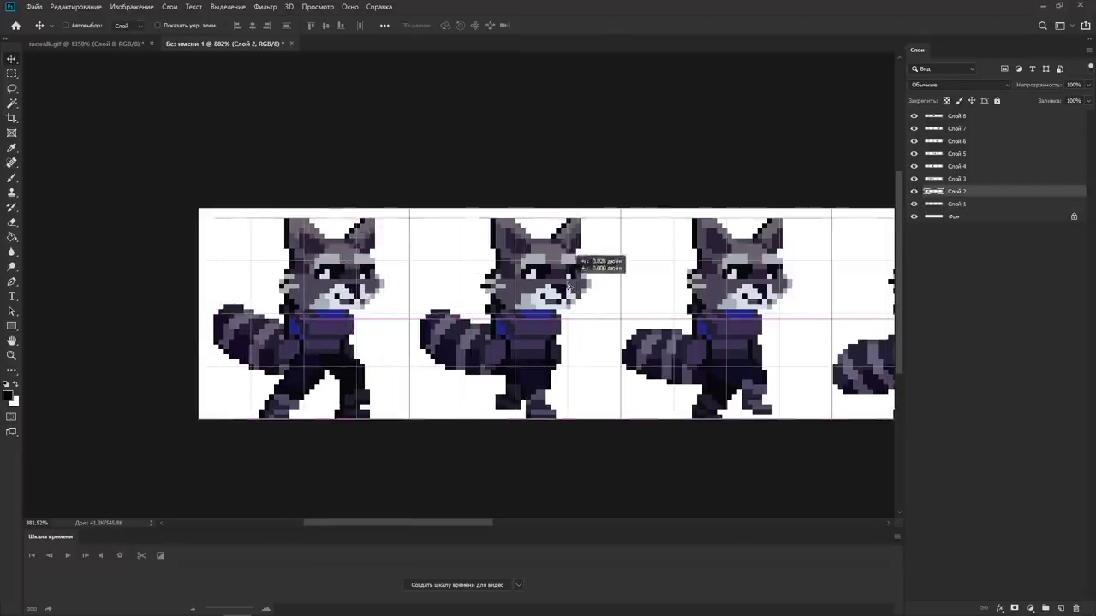
{"action": "left_click_drag", "start_coordinate": [737, 283], "coordinate": [649, 318]}
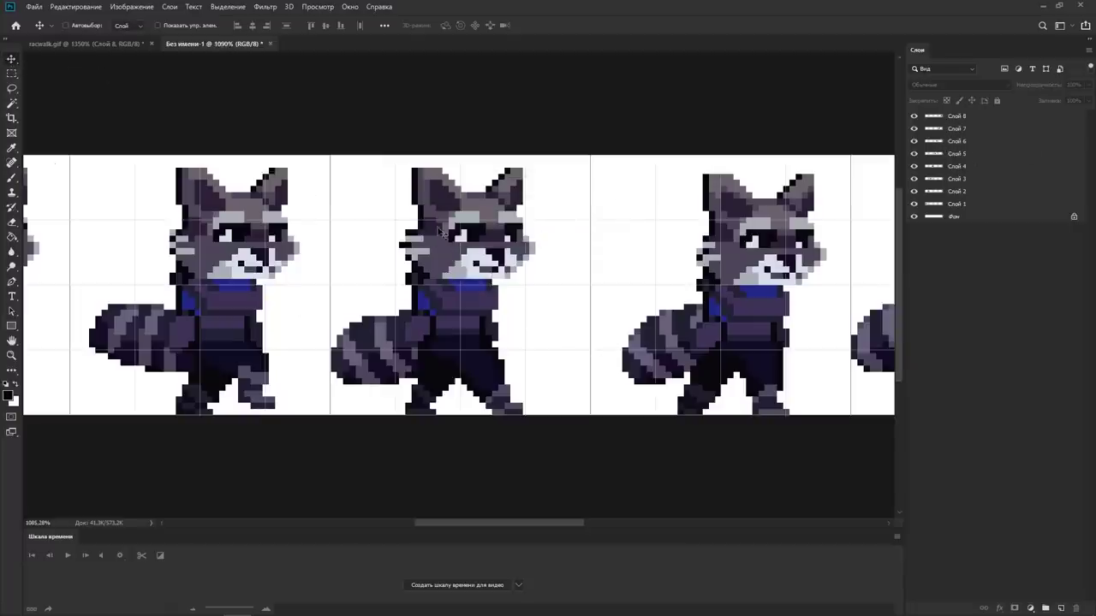
{"action": "left_click", "coordinate": [452, 239], "text": "ctrl"}
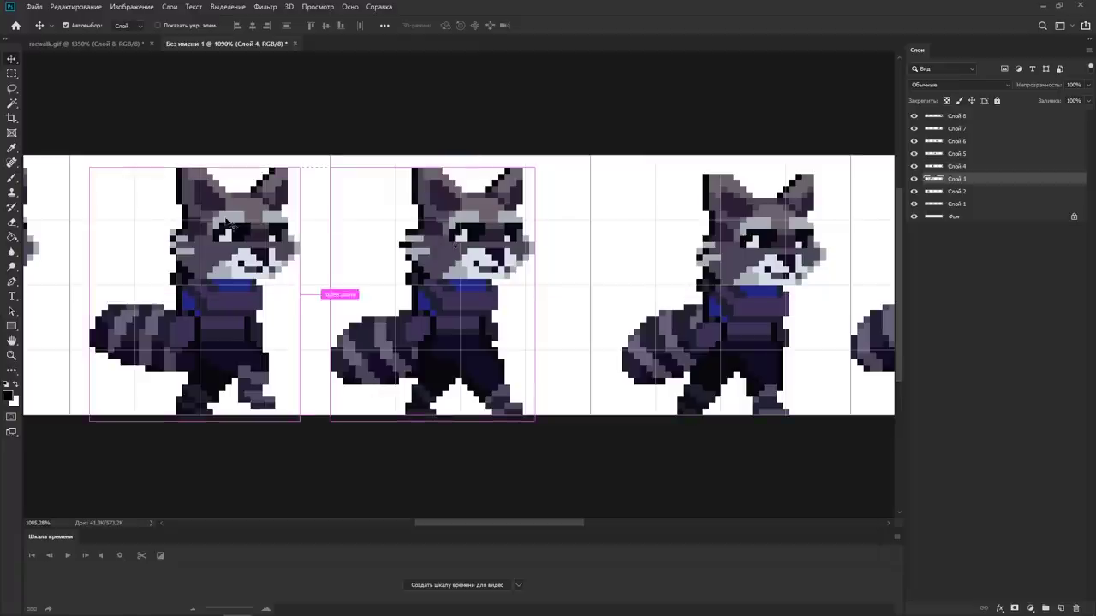
{"action": "left_click", "coordinate": [762, 283], "text": "ctrl"}
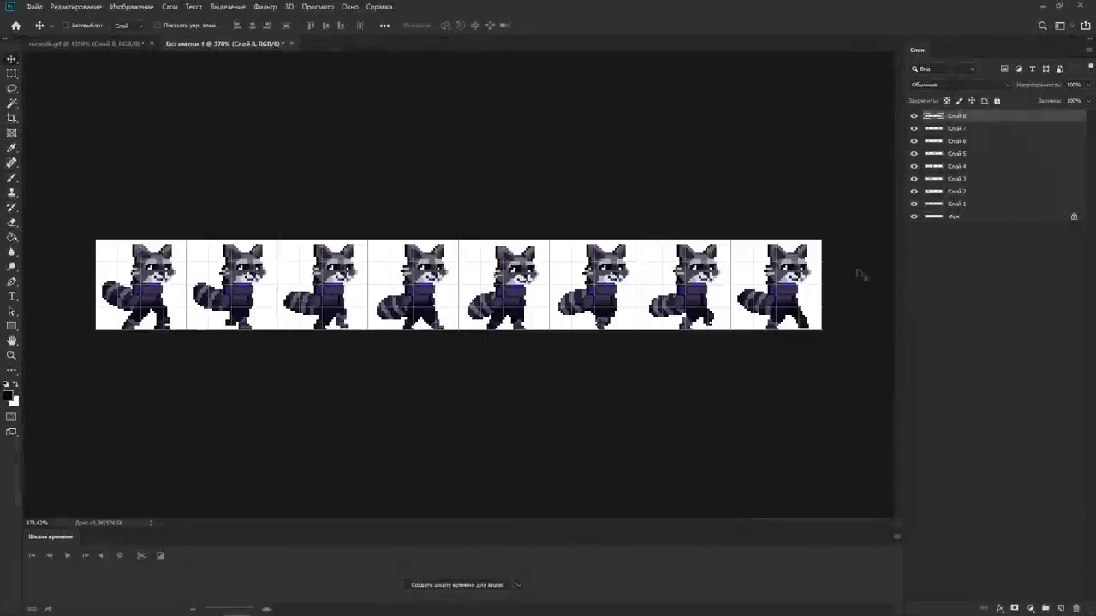
Hide the Фон background layer and clear the frame layers above Слой 5
{"action": "left_click", "coordinate": [914, 217]}
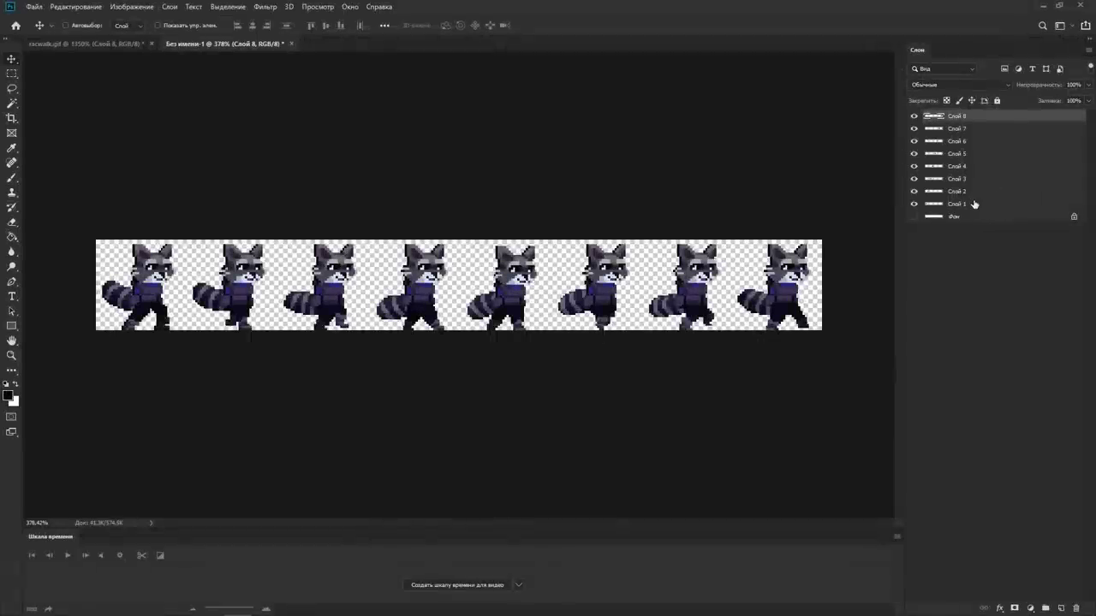
{"action": "left_click", "coordinate": [974, 205], "text": "shift"}
{"action": "left_click", "coordinate": [985, 116]}
{"action": "key", "text": "Delete"}
{"action": "key", "text": "Delete"}
{"action": "key", "text": "Delete"}
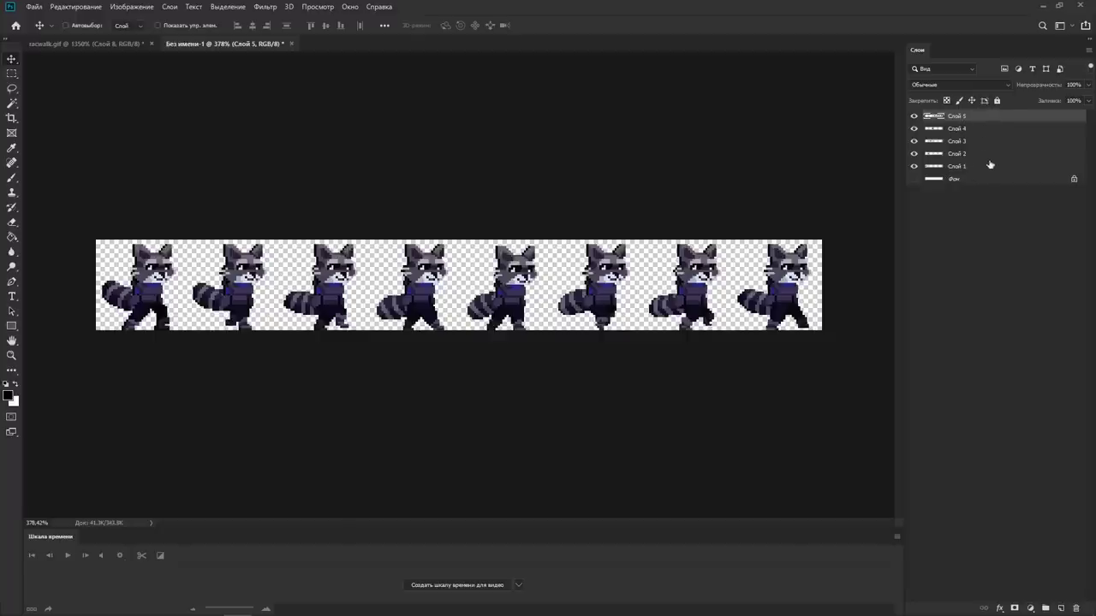
Merge layers Слой 1–5 into one layer, keeping the background hidden
{"action": "left_click", "coordinate": [981, 168], "text": "shift"}
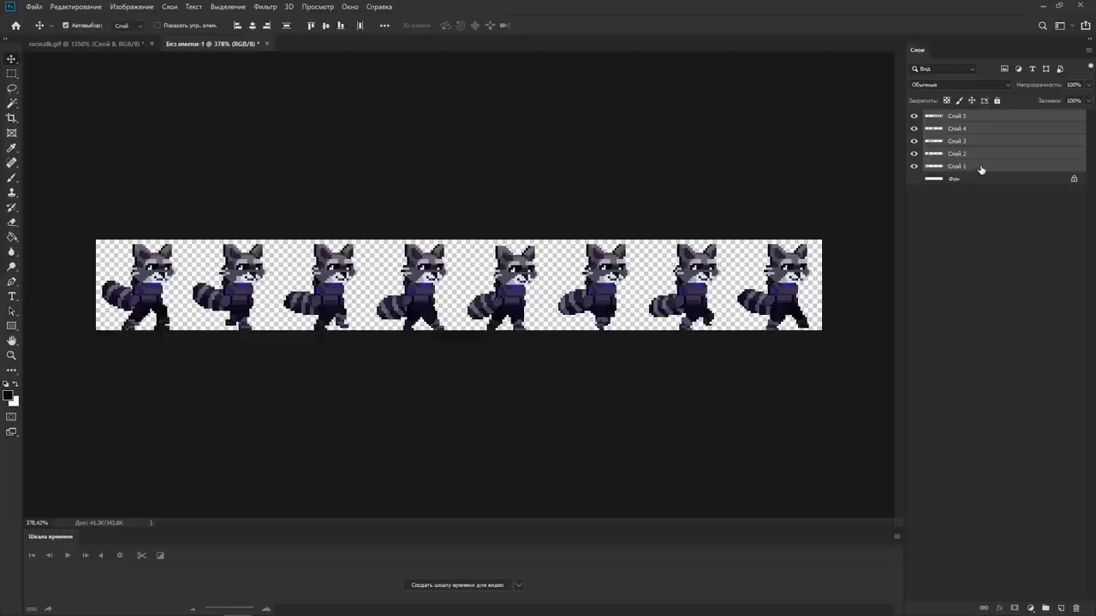
{"action": "key", "text": "ctrl+e"}
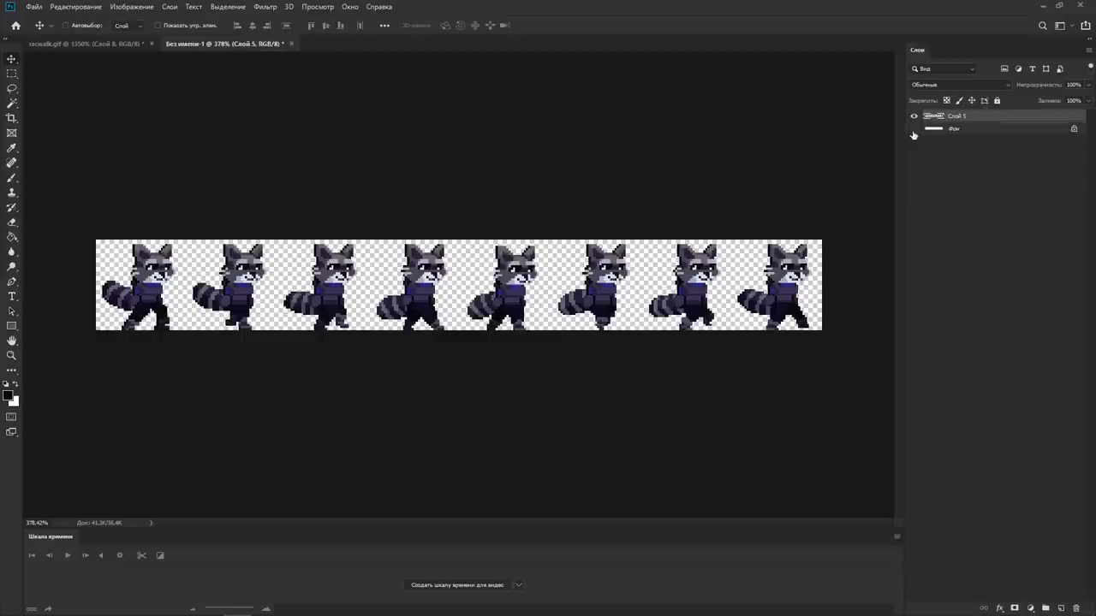
{"action": "left_click", "coordinate": [913, 129]}
{"action": "key", "text": "ctrl+s"}
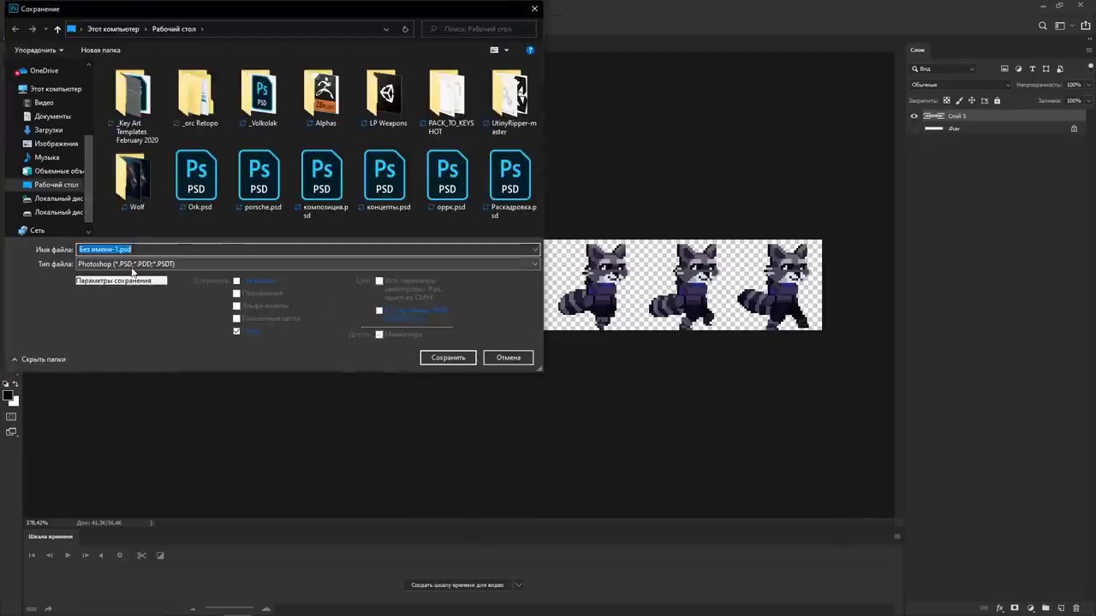
Save the sheet in Photoshop (*.PSD) format as Recon
{"action": "left_click", "coordinate": [133, 264]}
{"action": "left_click", "coordinate": [133, 274]}
{"action": "type", "text": "Recon"}
{"action": "key", "text": "Return"}
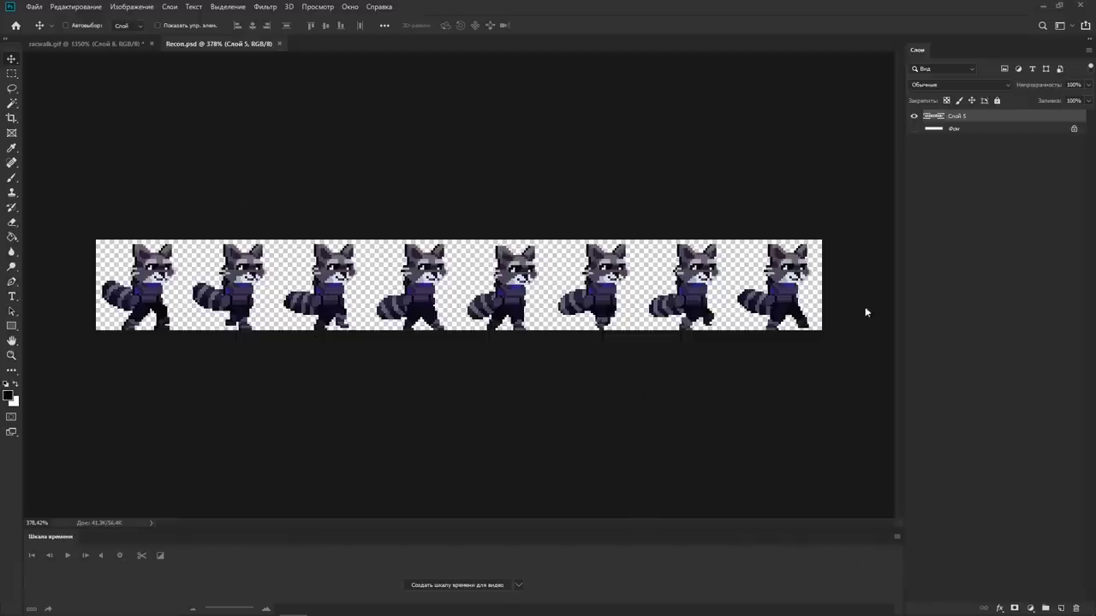
Set the canvas height to 84 pixels, anchored top-middle, via Image > Canvas Size
{"action": "left_click", "coordinate": [137, 7]}
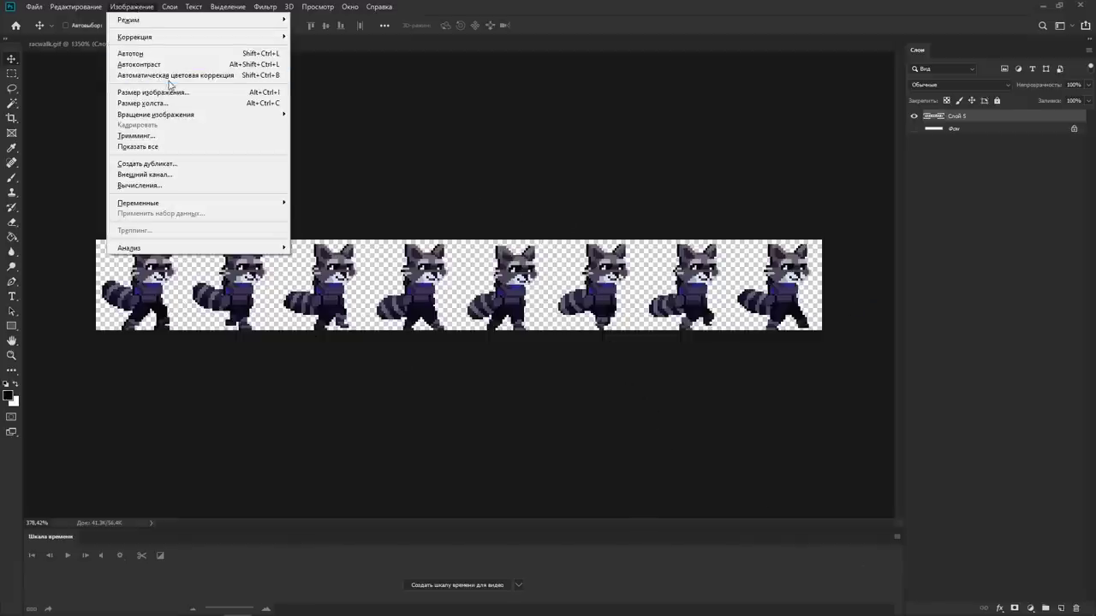
{"action": "left_click", "coordinate": [145, 103]}
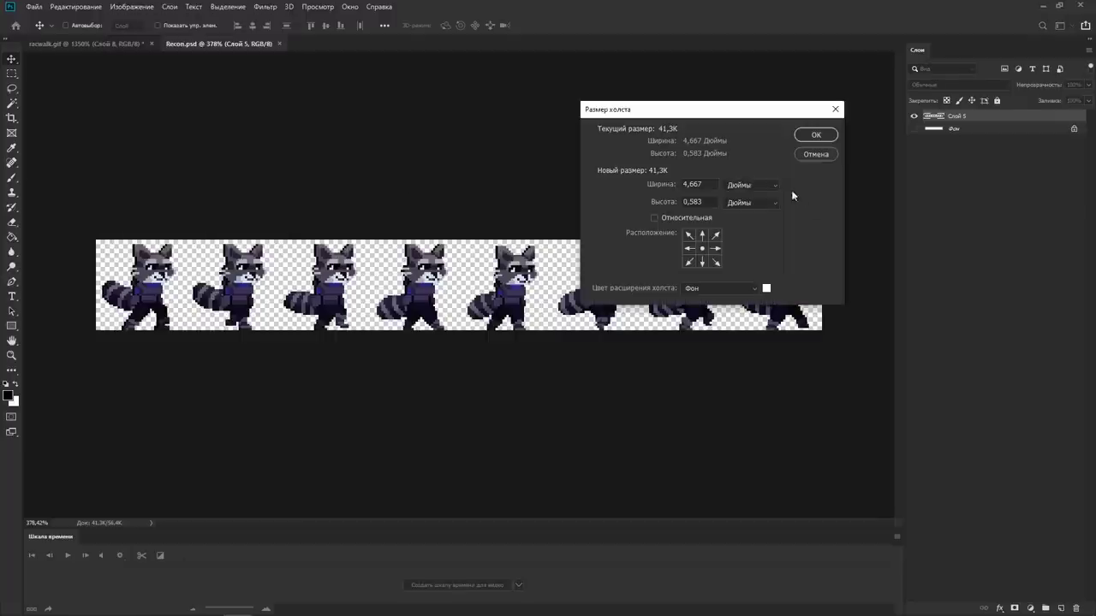
{"action": "left_click", "coordinate": [771, 186]}
{"action": "left_click", "coordinate": [757, 195]}
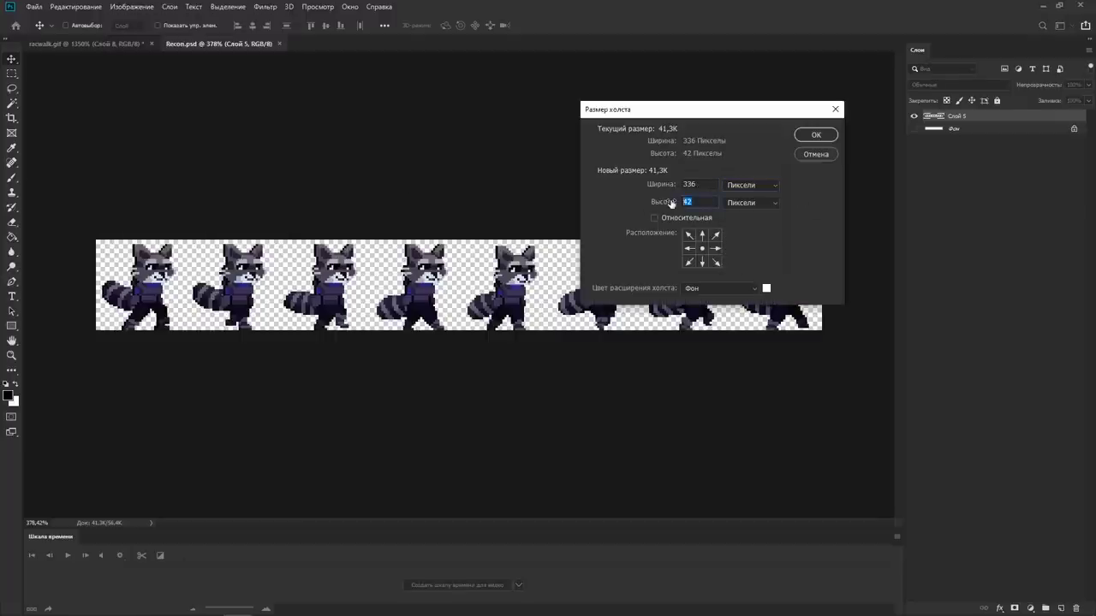
{"action": "type", "text": "84"}
{"action": "left_click", "coordinate": [702, 236]}
{"action": "key", "text": "Return"}
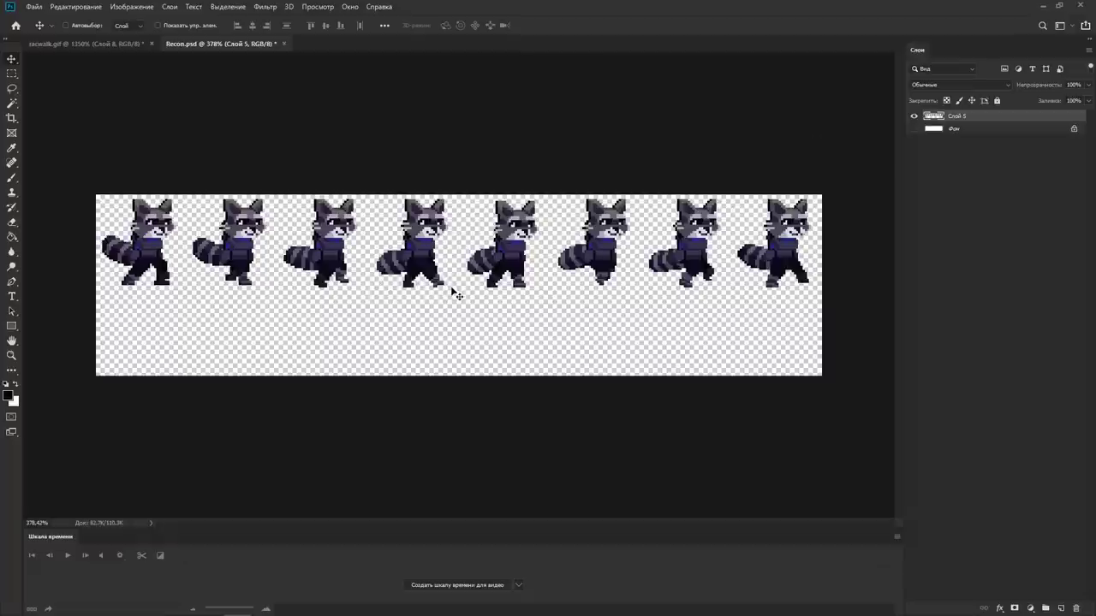
Undo the resize and reapply the 84-pixel canvas height through Ctrl+Alt+C
{"action": "key", "text": "ctrl+z"}
{"action": "key", "text": "ctrl+alt+c"}
{"action": "type", "text": "84"}
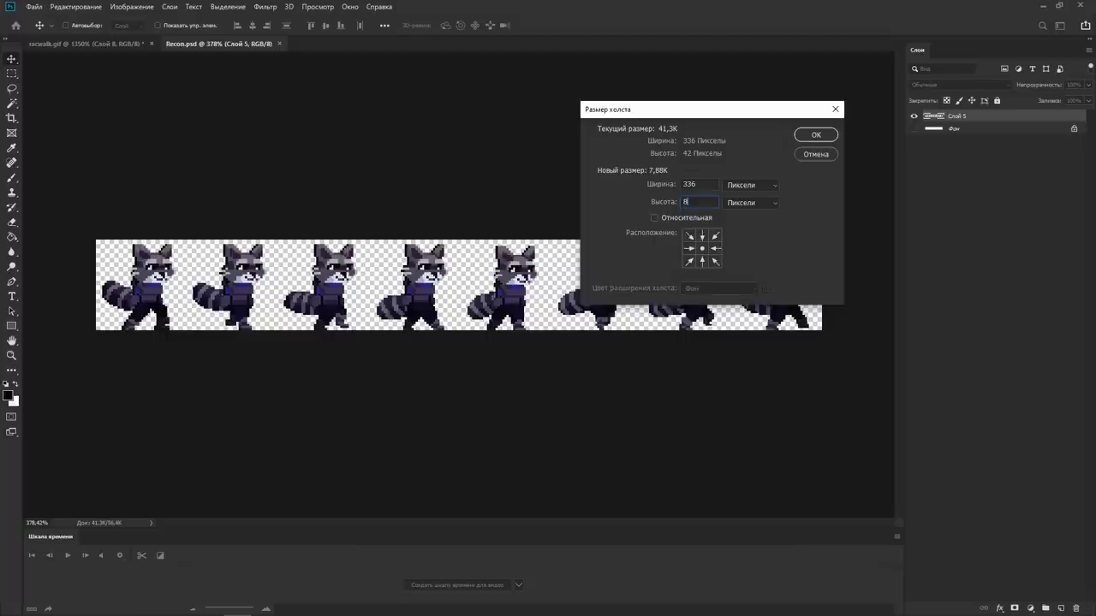
{"action": "left_click", "coordinate": [818, 136]}
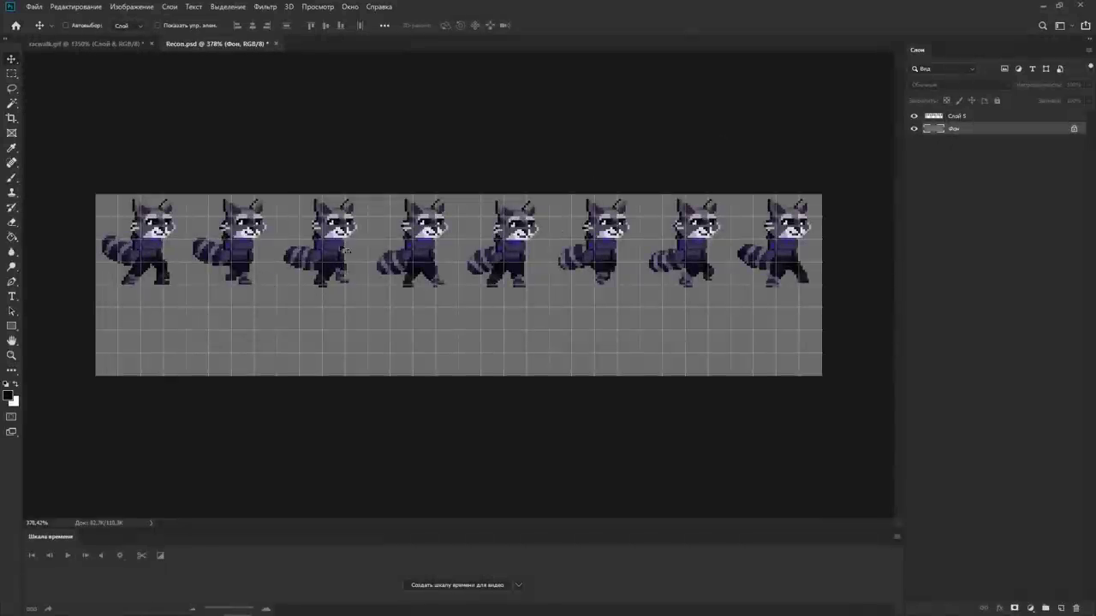
Box-select individual raccoon frames on merged layer Слой 5 with the Rectangular Marquee
{"action": "key", "text": "m"}
{"action": "left_click_drag", "start_coordinate": [283, 195], "coordinate": [368, 318]}
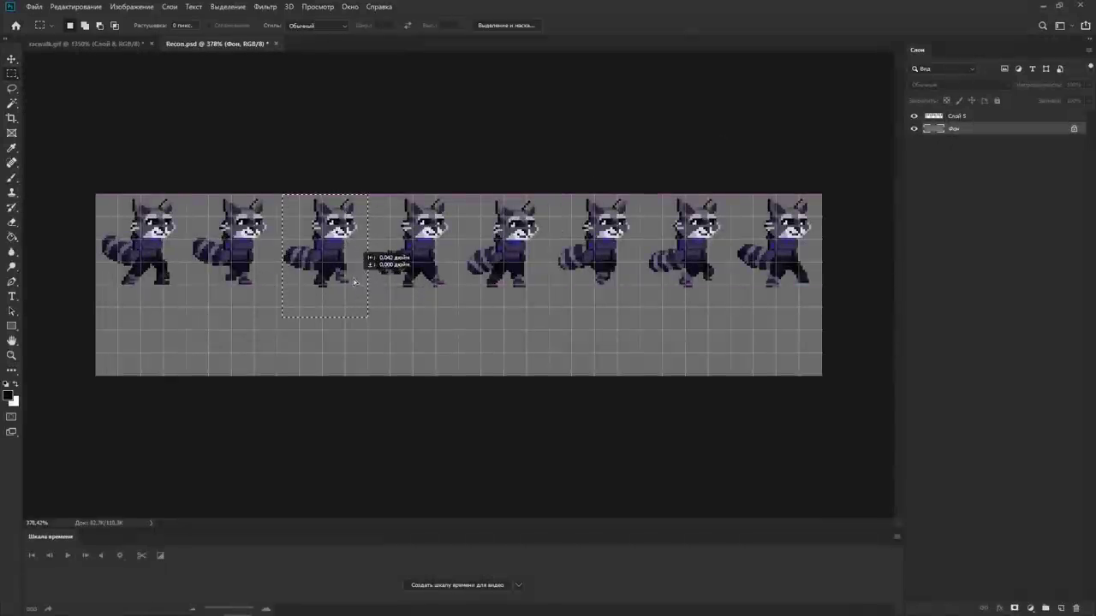
{"action": "scroll", "coordinate": [352, 282], "scroll_direction": "up", "scroll_amount": 5}
{"action": "left_click", "coordinate": [955, 115]}
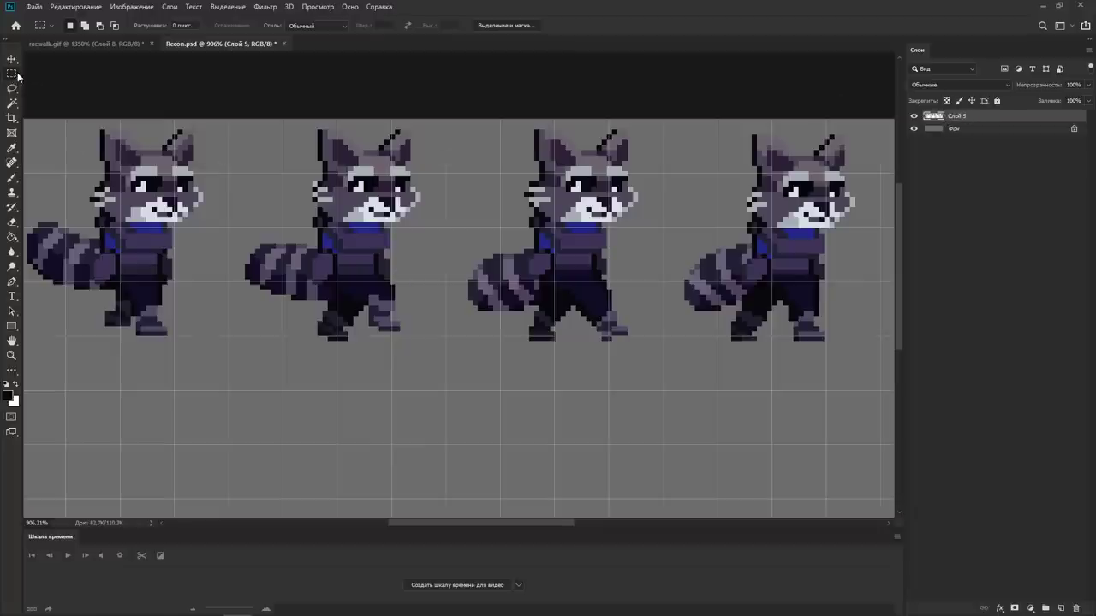
{"action": "left_click_drag", "start_coordinate": [218, 103], "coordinate": [436, 367]}
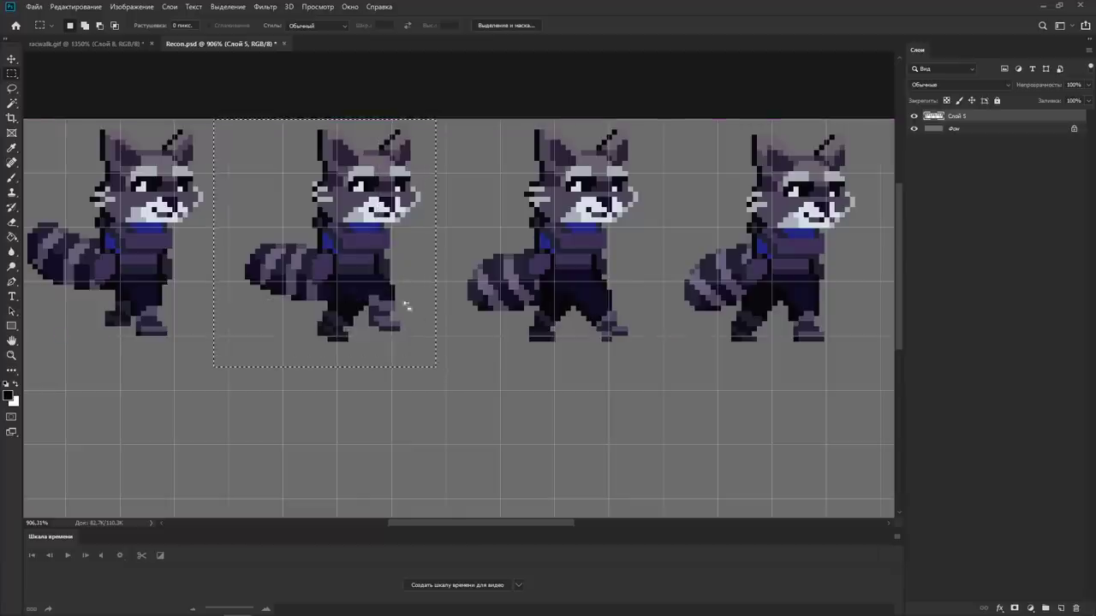
{"action": "left_click_drag", "start_coordinate": [370, 263], "coordinate": [370, 263]}
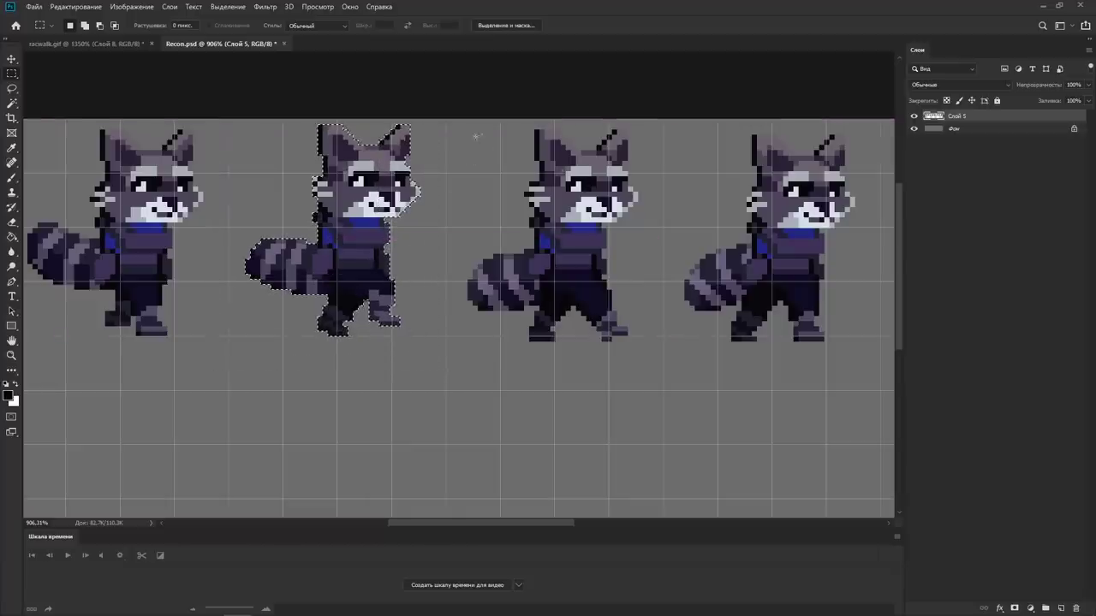
{"action": "left_click_drag", "start_coordinate": [451, 120], "coordinate": [687, 439]}
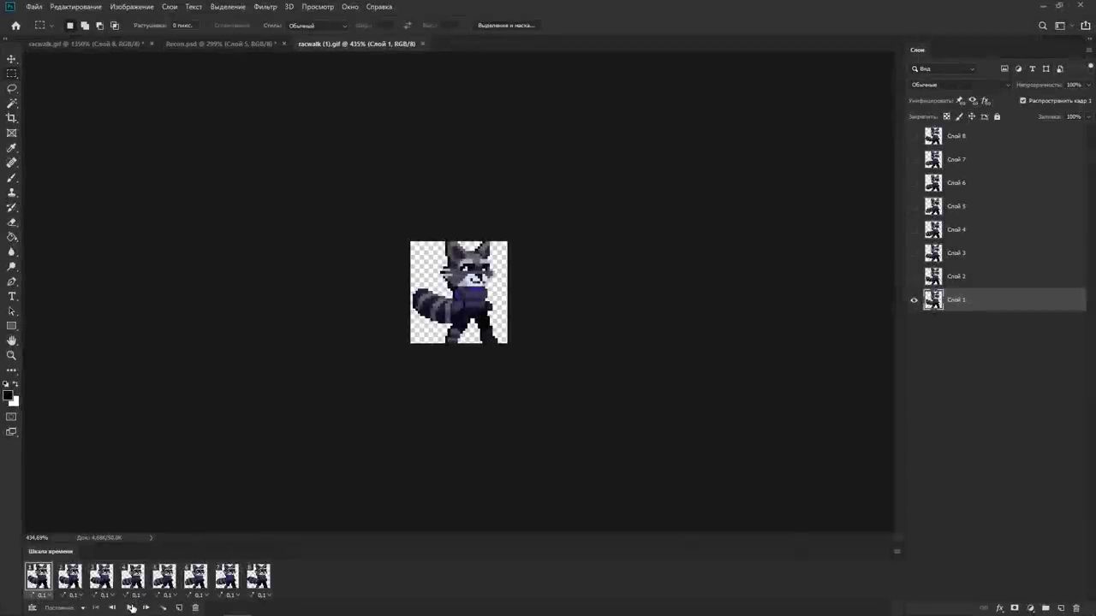
Preview the GIF's eight-frame raccoon animation in the timeline and open the Image menu
{"action": "left_click", "coordinate": [130, 608]}
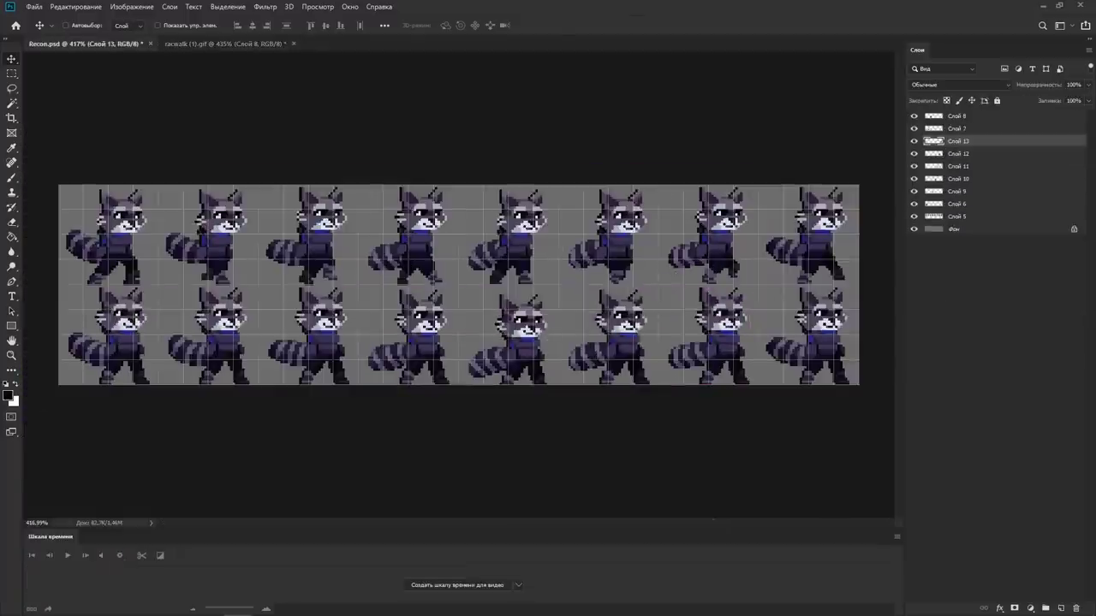
{"action": "left_click", "coordinate": [138, 7]}
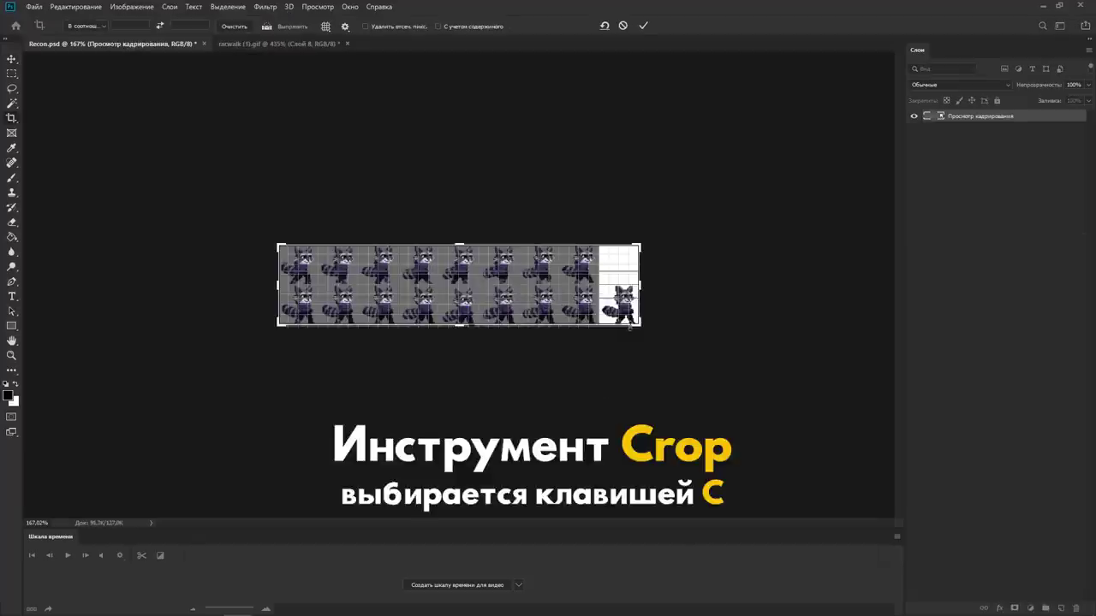
Crop-extend the canvas into a tall sheet and fill empty layer Слой 0 with sampled grey
{"action": "left_click_drag", "start_coordinate": [640, 328], "coordinate": [670, 354]}
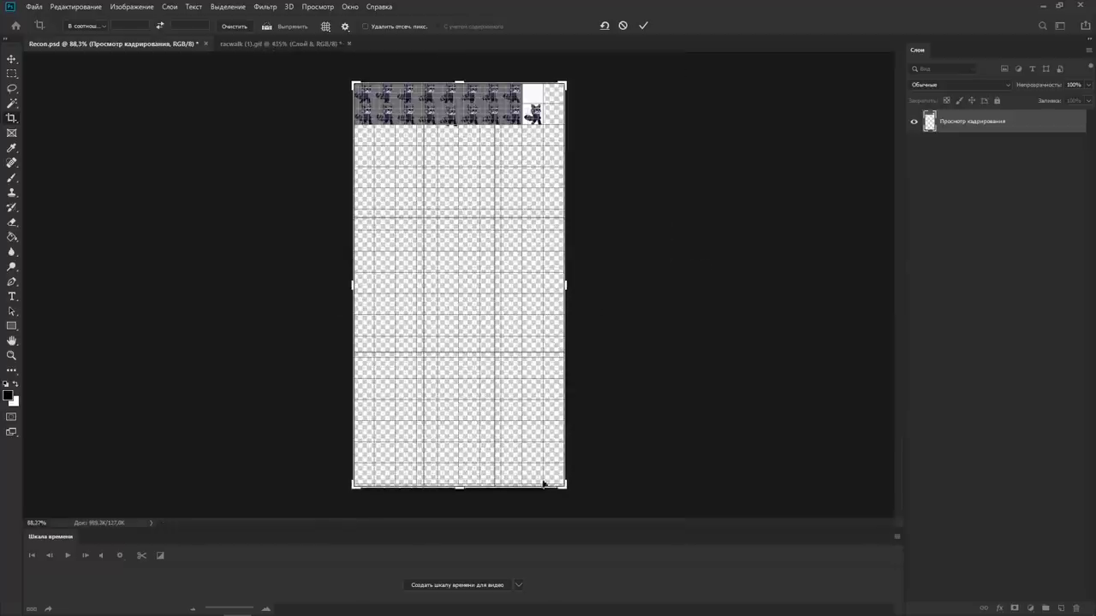
{"action": "left_click_drag", "start_coordinate": [568, 488], "coordinate": [607, 385]}
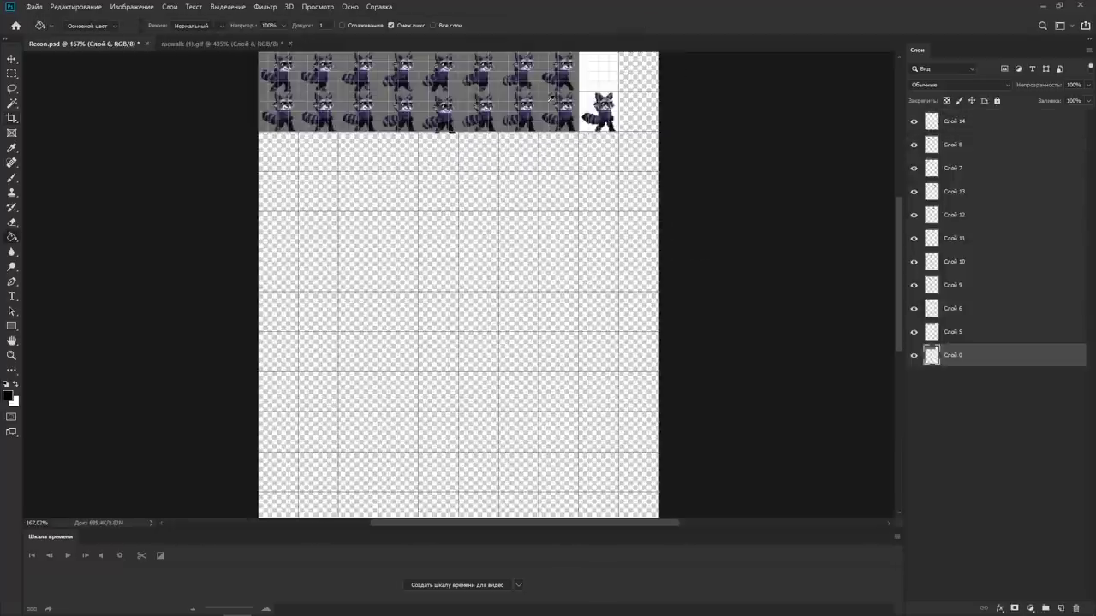
{"action": "left_click", "coordinate": [548, 94], "text": "alt"}
{"action": "left_click", "coordinate": [531, 244]}
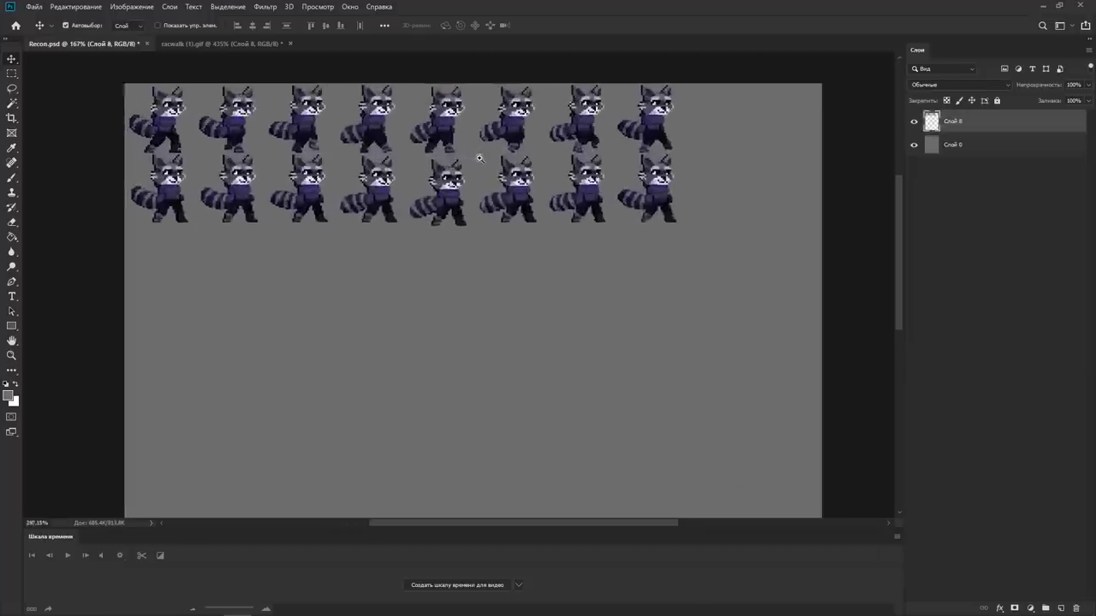
{"action": "scroll", "coordinate": [480, 158], "scroll_direction": "up", "scroll_amount": 1}
Duplicate the second raccoon row as a third row below it and hide the grey Слой 0 background
{"action": "key", "text": "m"}
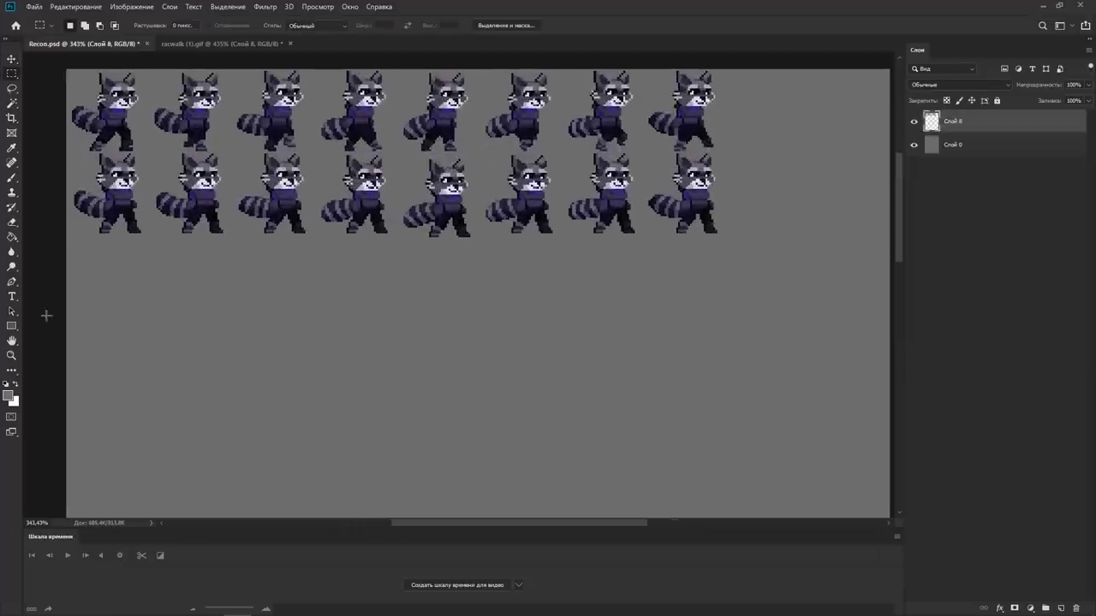
{"action": "left_click_drag", "start_coordinate": [72, 257], "coordinate": [856, 151]}
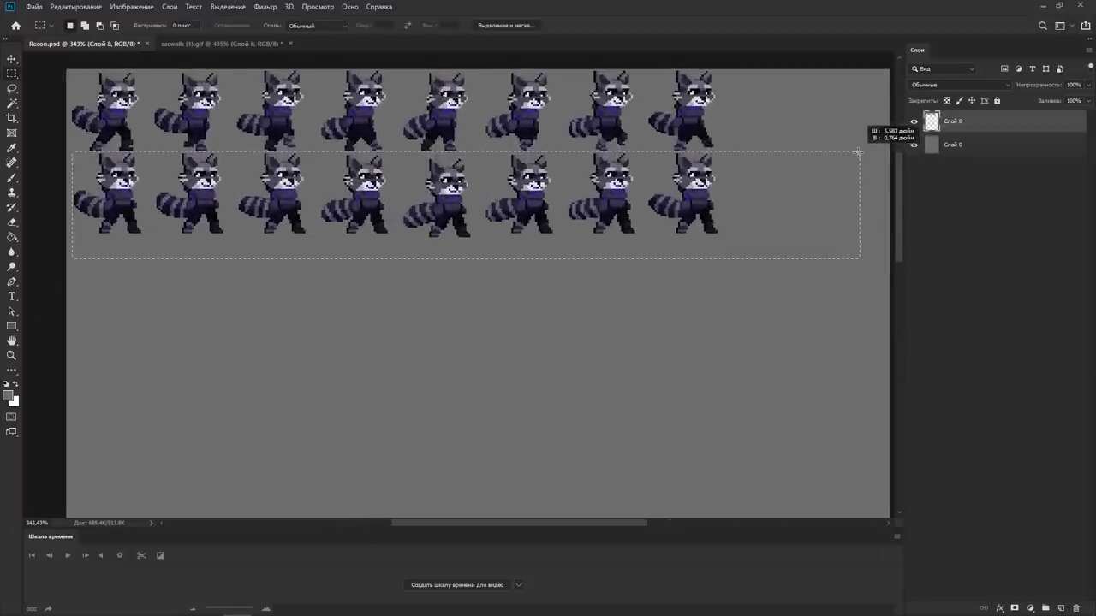
{"action": "left_click_drag", "start_coordinate": [462, 206], "coordinate": [463, 362]}
{"action": "key", "text": "ctrl+apostrophe"}
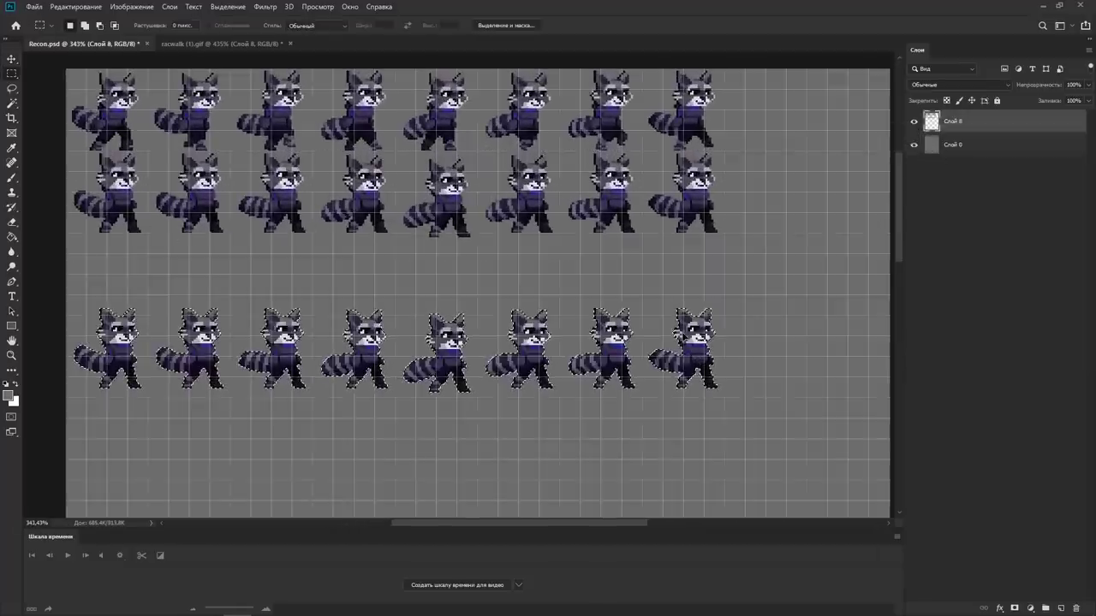
{"action": "mouse_move", "coordinate": [697, 317]}
{"action": "left_mouse_down"}
{"action": "mouse_move", "coordinate": [750, 285]}
{"action": "mouse_move", "coordinate": [731, 274]}
{"action": "left_mouse_up"}
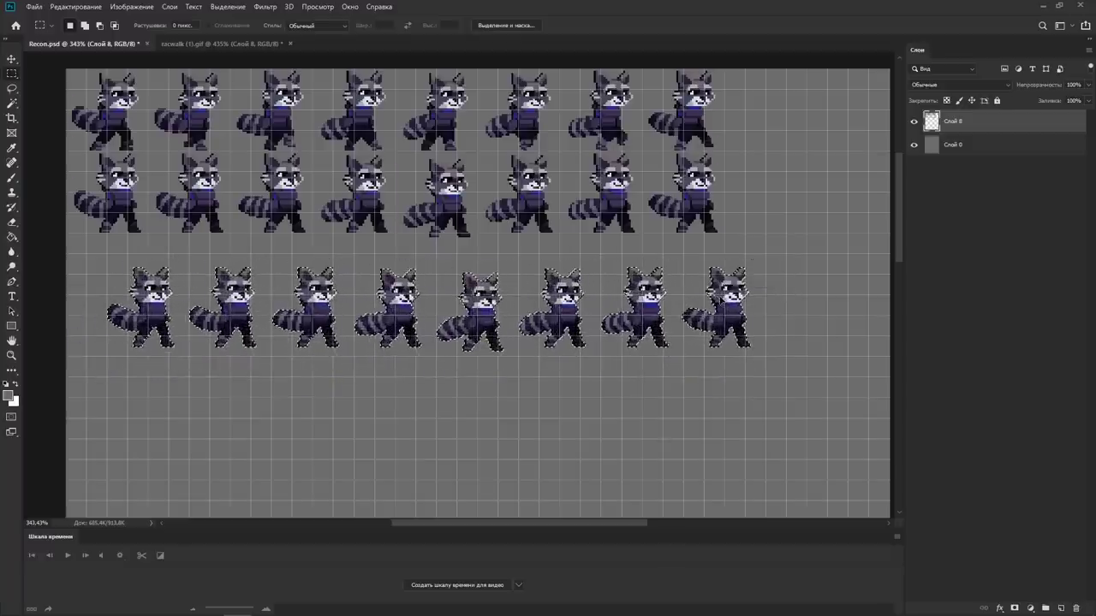
{"action": "left_click", "coordinate": [773, 281]}
{"action": "scroll", "coordinate": [766, 295], "scroll_direction": "down", "scroll_amount": 5}
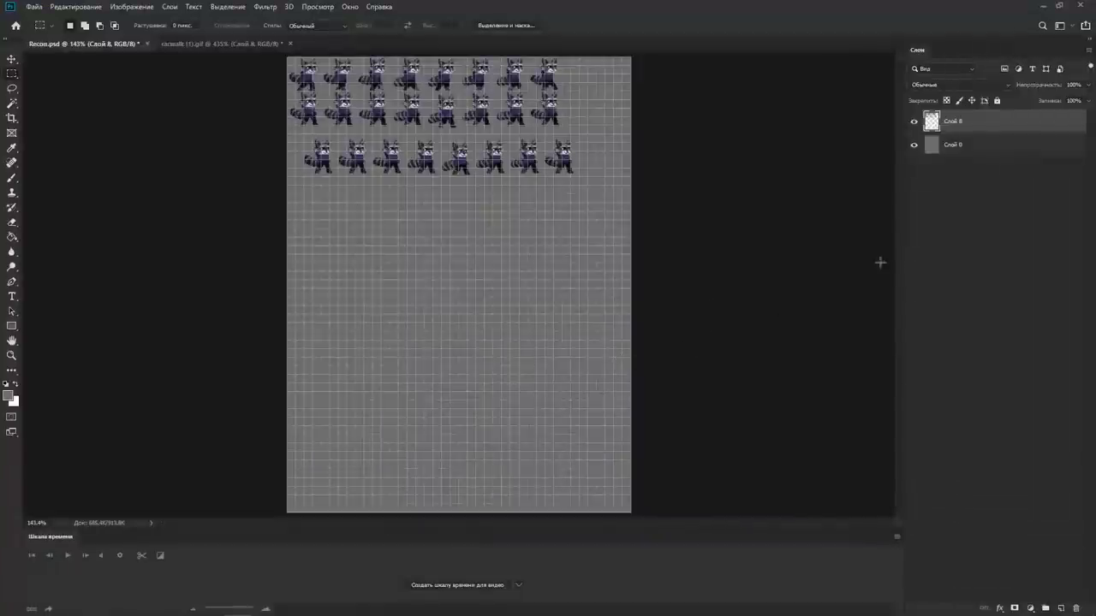
{"action": "left_click", "coordinate": [912, 145]}
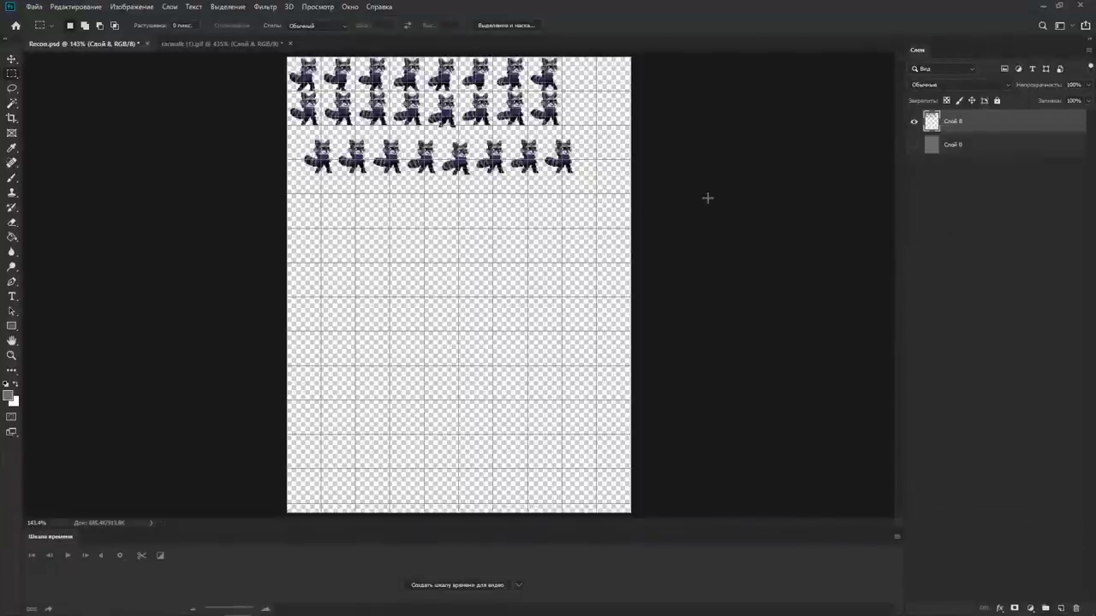
Save the sprite sheet as Recon.psd in Photoshop (*.PSD) format and switch to Unity
{"action": "key", "text": "ctrl+shift+s"}
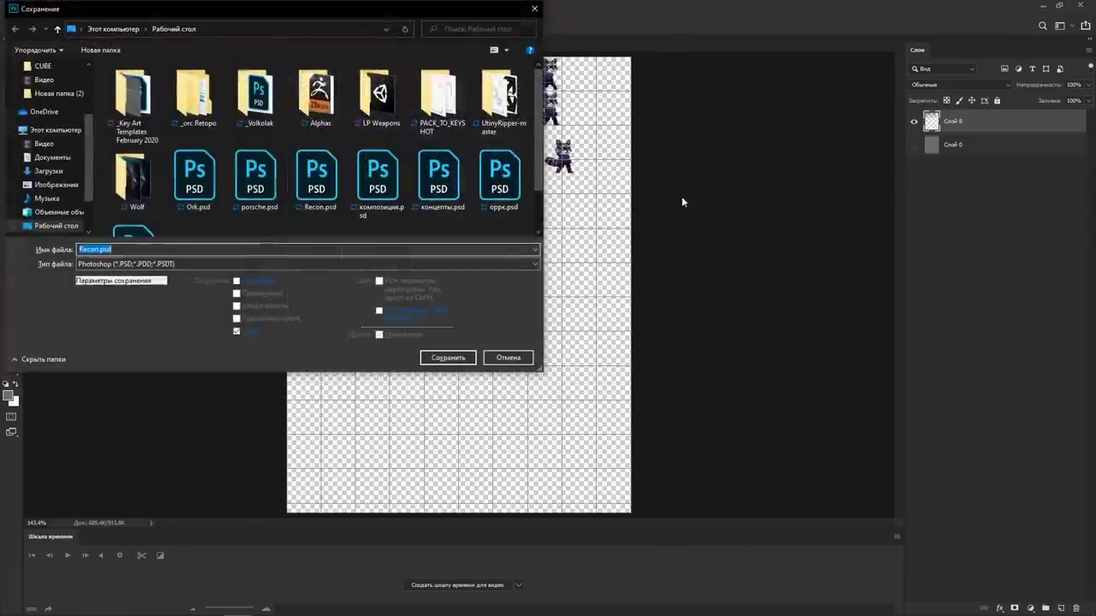
{"action": "left_click", "coordinate": [264, 264]}
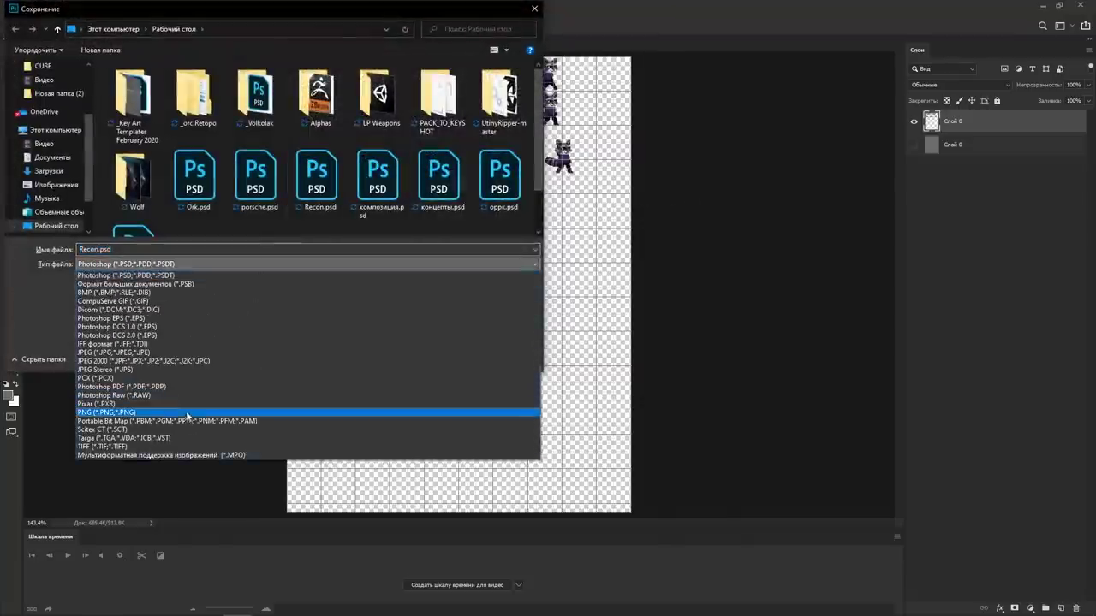
{"action": "left_click", "coordinate": [161, 250]}
{"action": "left_click", "coordinate": [447, 358]}
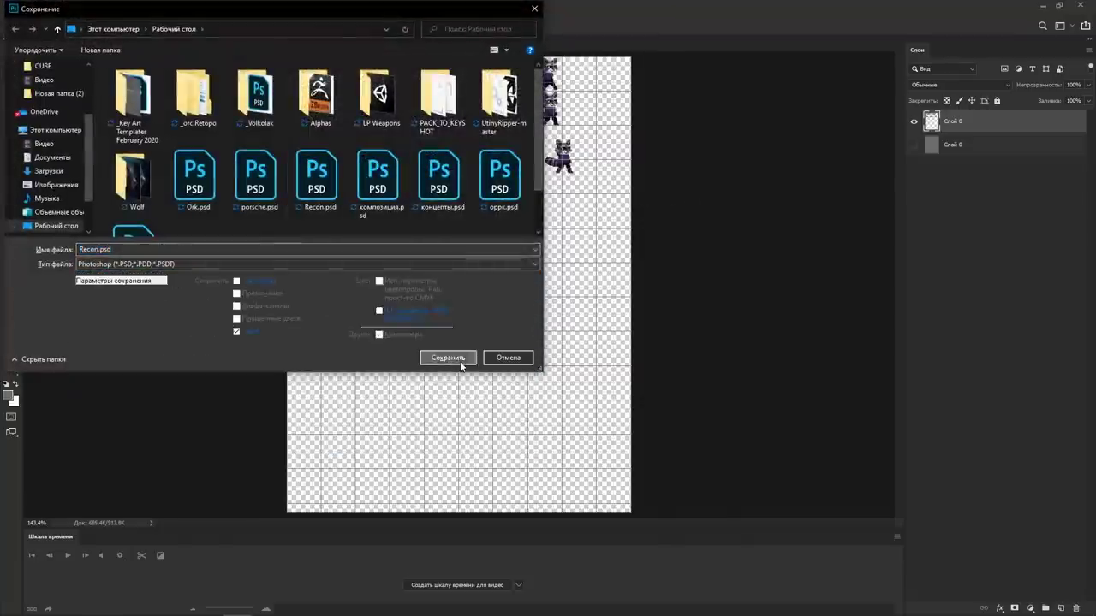
{"action": "key", "text": "alt+Tab"}
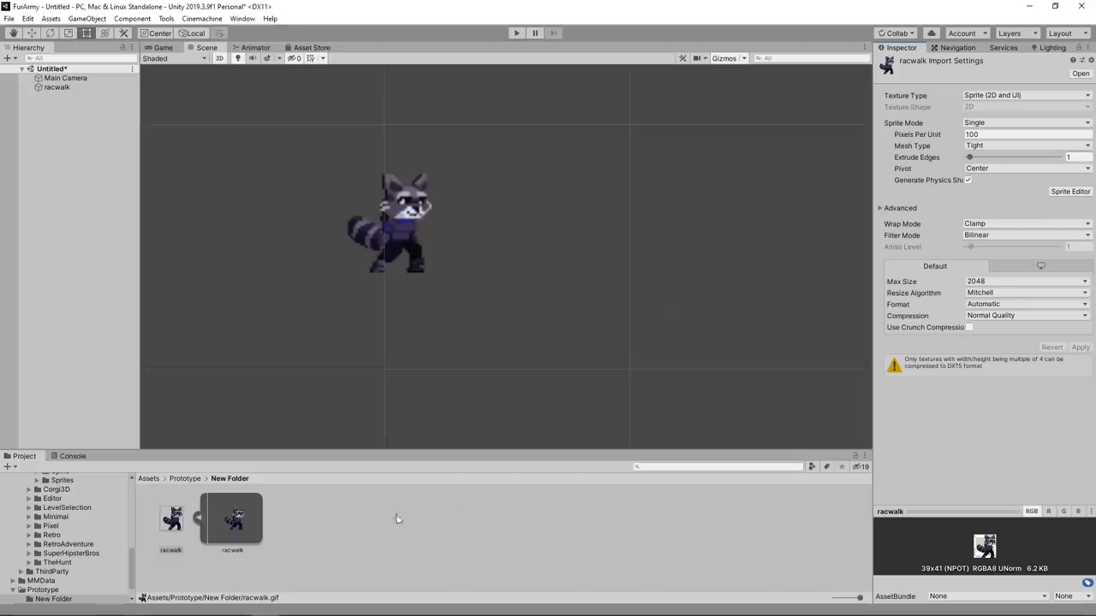
Drag the Recon asset from the Project panel into the Scene view and zoom to frame it
{"action": "mouse_move", "coordinate": [173, 507]}
{"action": "left_mouse_down"}
{"action": "mouse_move", "coordinate": [496, 250]}
{"action": "mouse_move", "coordinate": [504, 281]}
{"action": "left_mouse_up"}
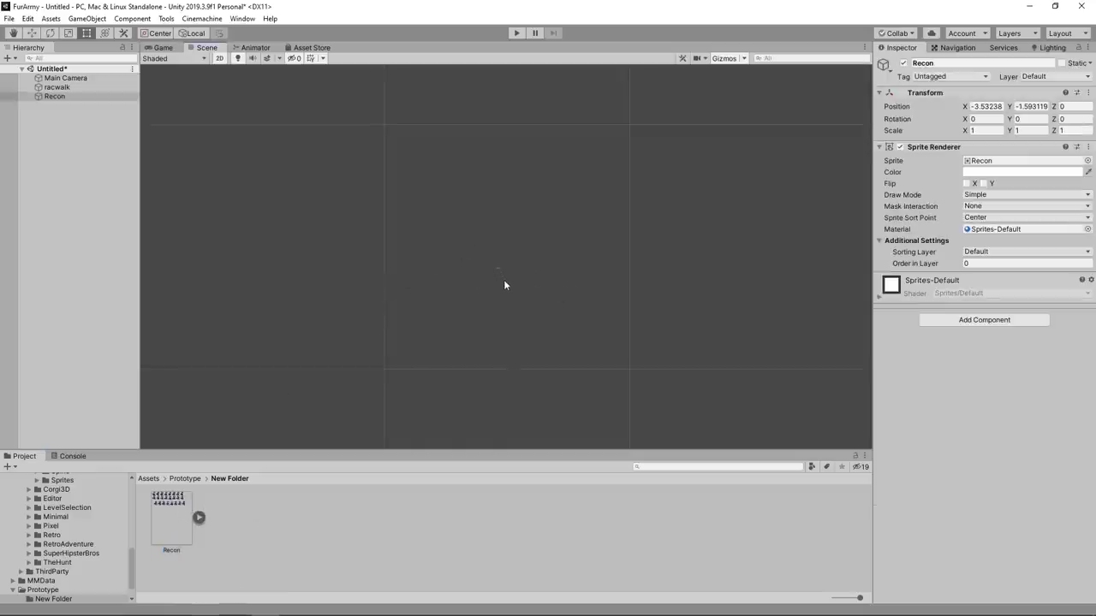
{"action": "scroll", "coordinate": [462, 313], "scroll_direction": "down", "scroll_amount": 3}
{"action": "scroll", "coordinate": [463, 313], "scroll_direction": "down", "scroll_amount": 3}
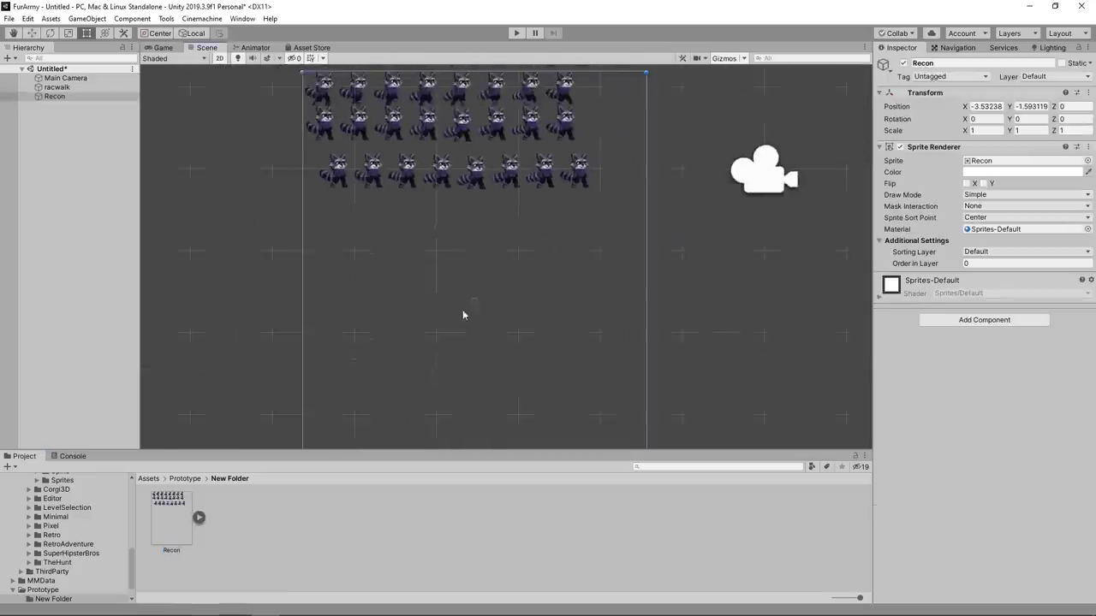
{"action": "scroll", "coordinate": [511, 232], "scroll_direction": "up", "scroll_amount": 2}
{"action": "scroll", "coordinate": [486, 183], "scroll_direction": "up", "scroll_amount": 2}
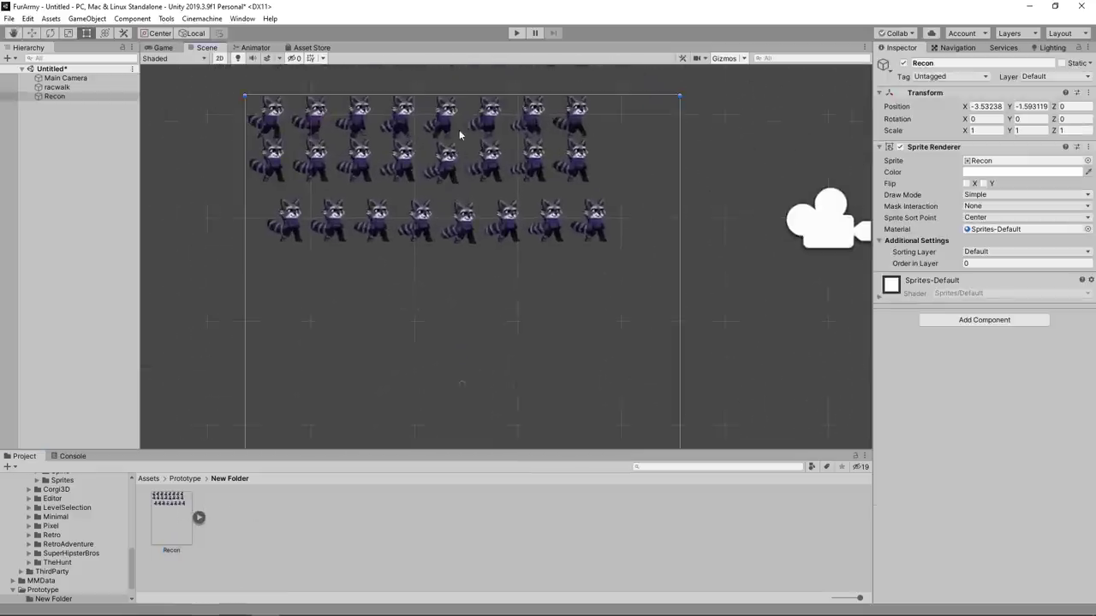
{"action": "scroll", "coordinate": [529, 160], "scroll_direction": "up", "scroll_amount": 2}
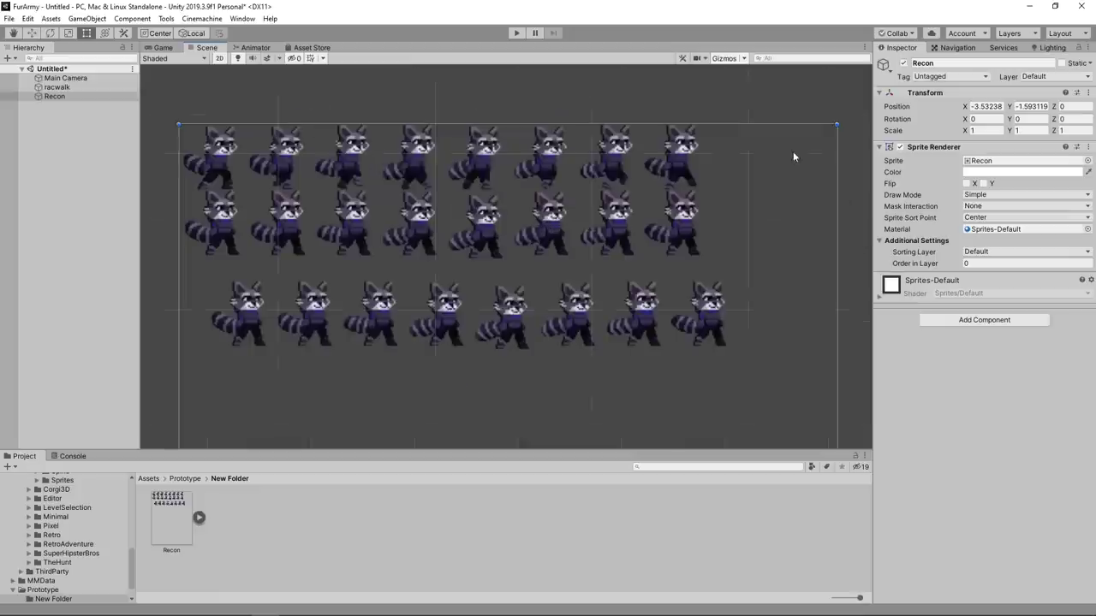
Set the Recon texture's Sprite Mode to Multiple in the Inspector and apply it
{"action": "left_click", "coordinate": [183, 509]}
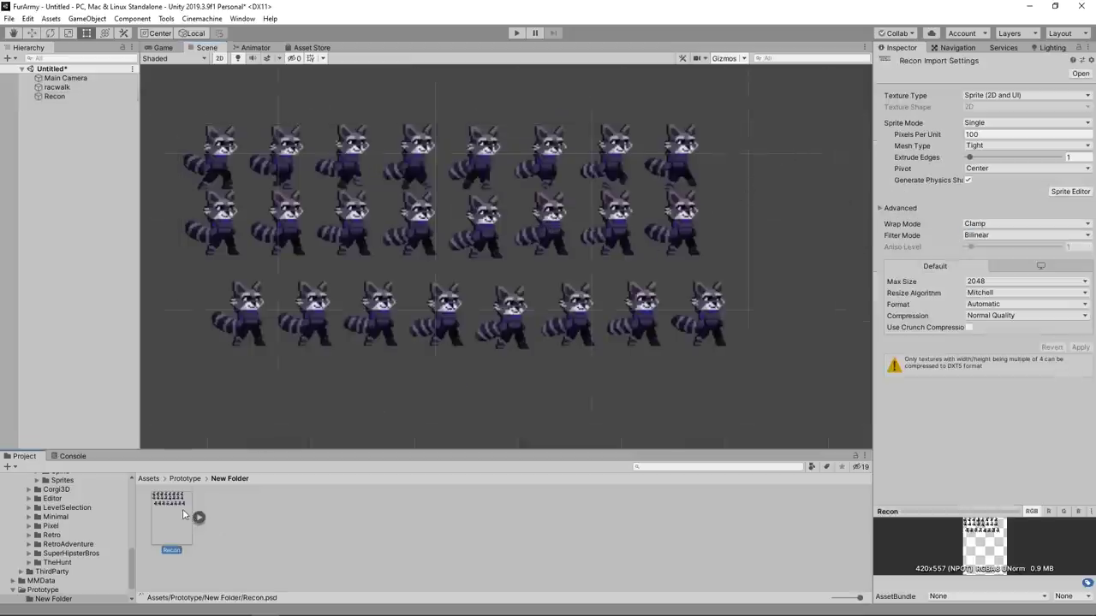
{"action": "left_click", "coordinate": [199, 519]}
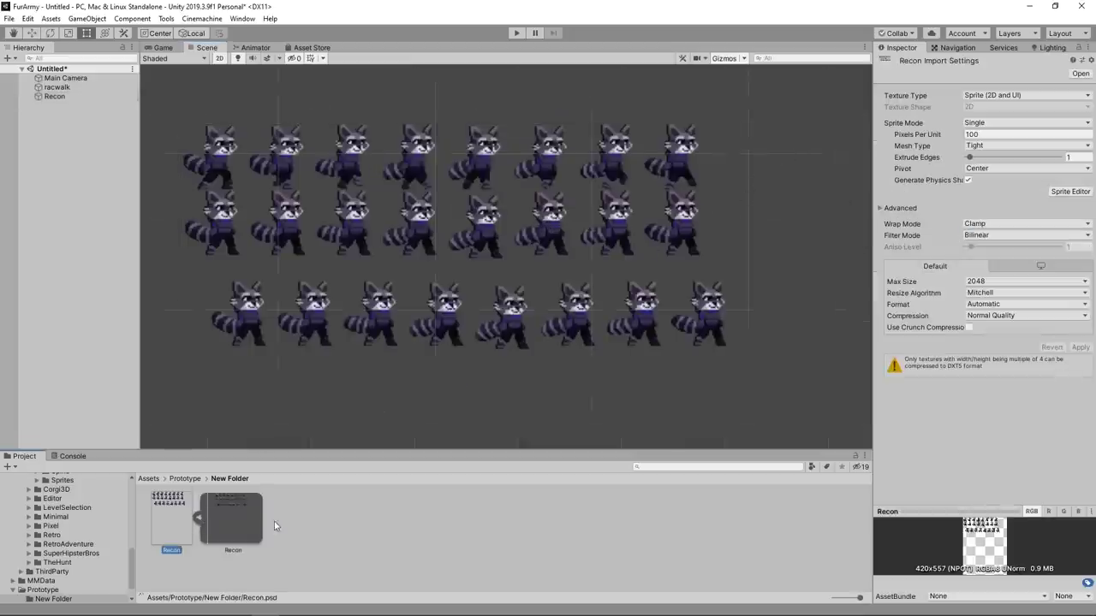
{"action": "left_click", "coordinate": [199, 517]}
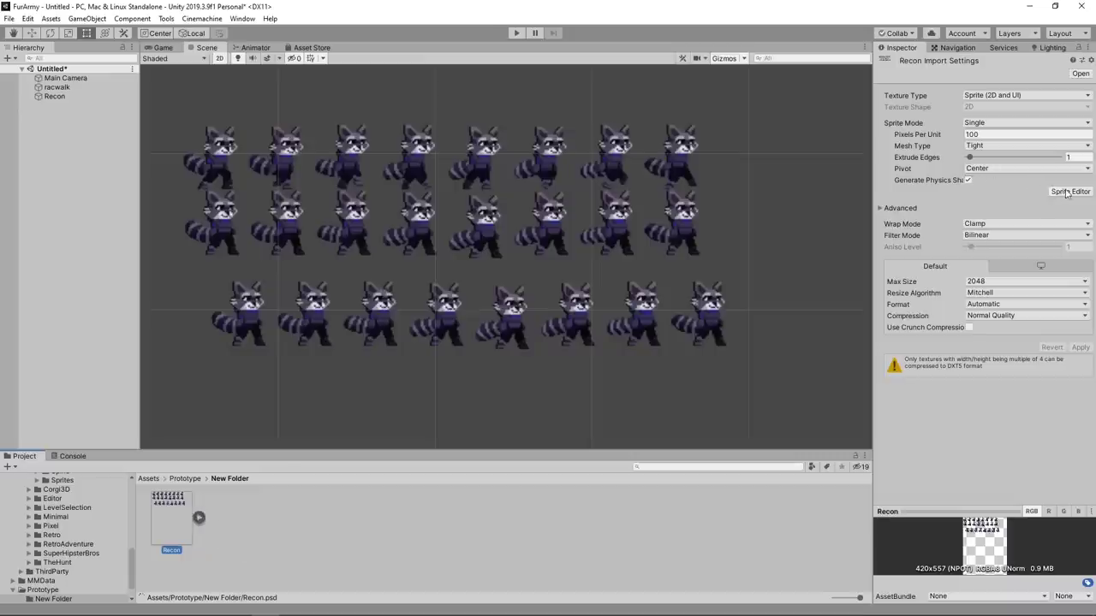
{"action": "left_click", "coordinate": [1042, 122]}
{"action": "left_click", "coordinate": [1028, 149]}
{"action": "left_click", "coordinate": [1081, 335]}
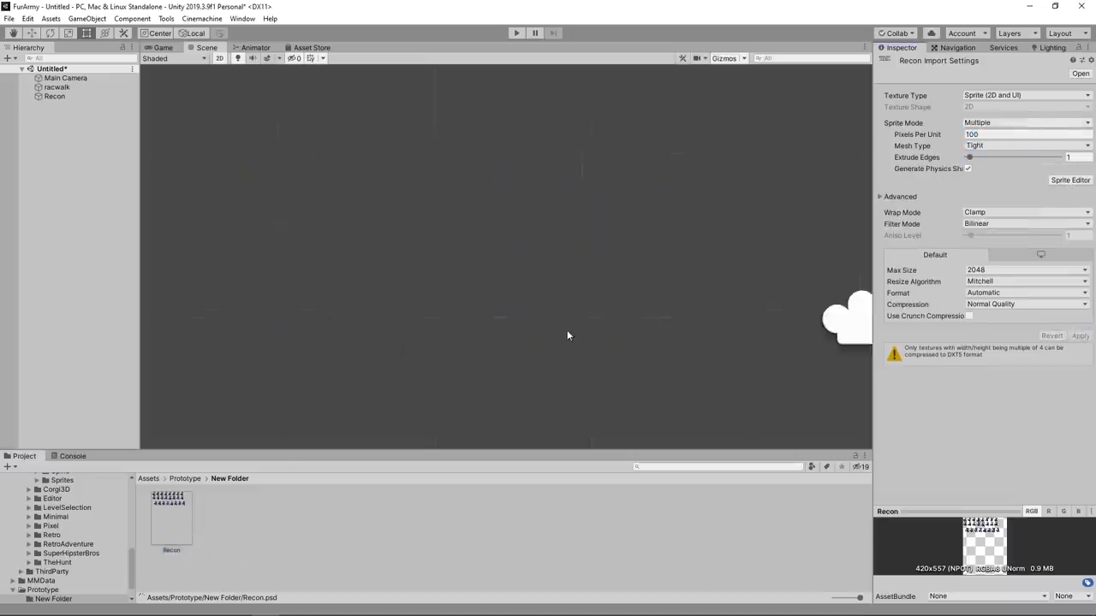
Centre the camera frame in the Scene view and open the Sprite Editor for Recon
{"action": "scroll", "coordinate": [568, 332], "scroll_direction": "down", "scroll_amount": 5}
{"action": "scroll", "coordinate": [614, 366], "scroll_direction": "down", "scroll_amount": 1}
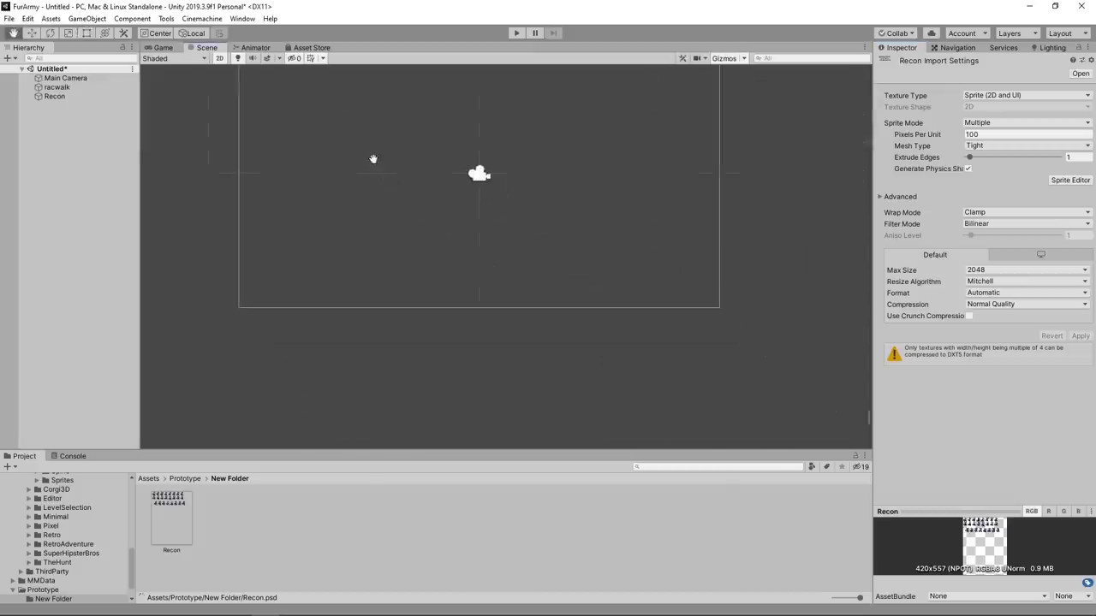
{"action": "left_click_drag", "start_coordinate": [613, 366], "coordinate": [463, 303]}
{"action": "left_click", "coordinate": [1080, 181]}
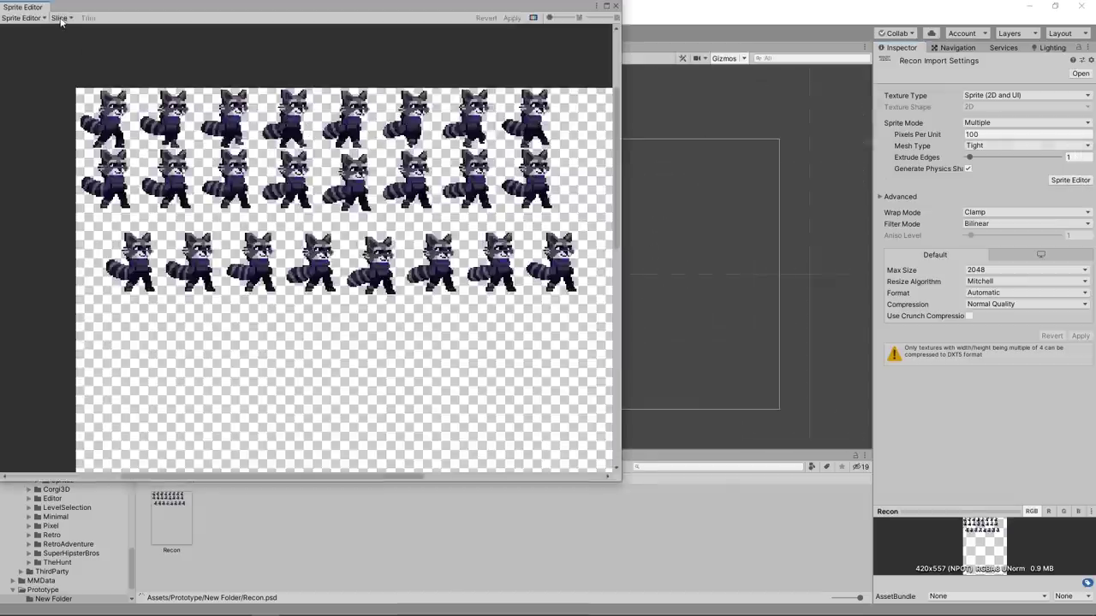
Slice the Recon sheet by cell size 42×42 with Bottom pivots
{"action": "left_click", "coordinate": [59, 18]}
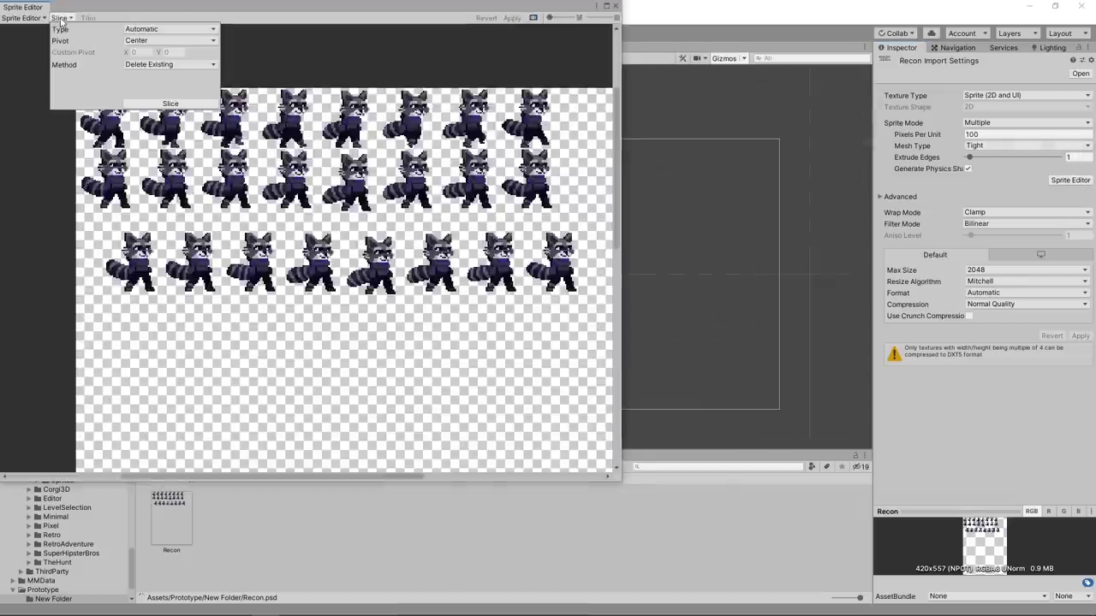
{"action": "left_click", "coordinate": [158, 32]}
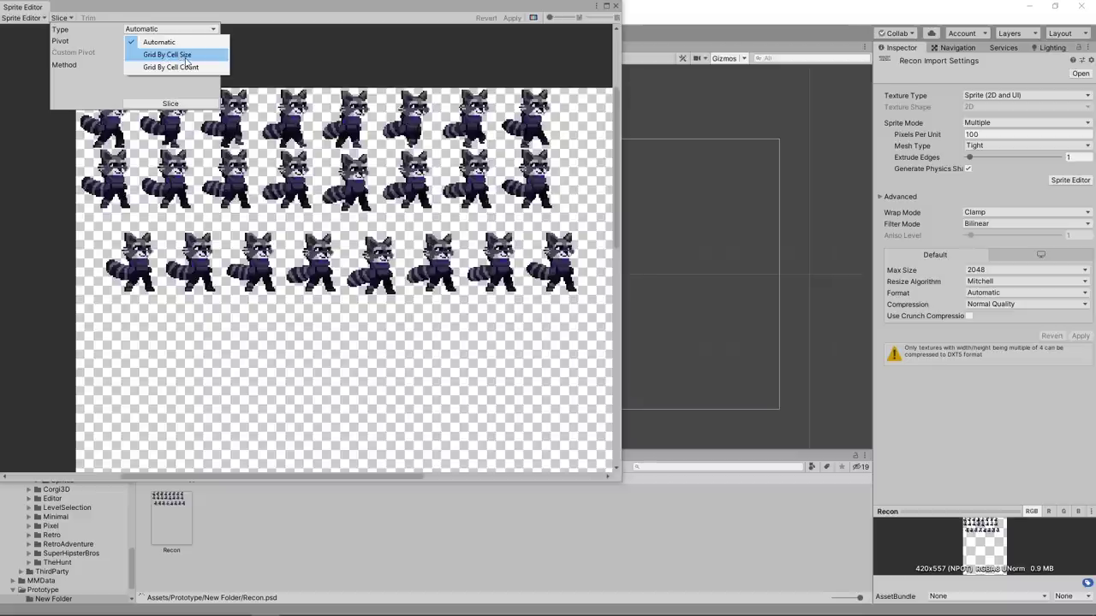
{"action": "left_click", "coordinate": [186, 56]}
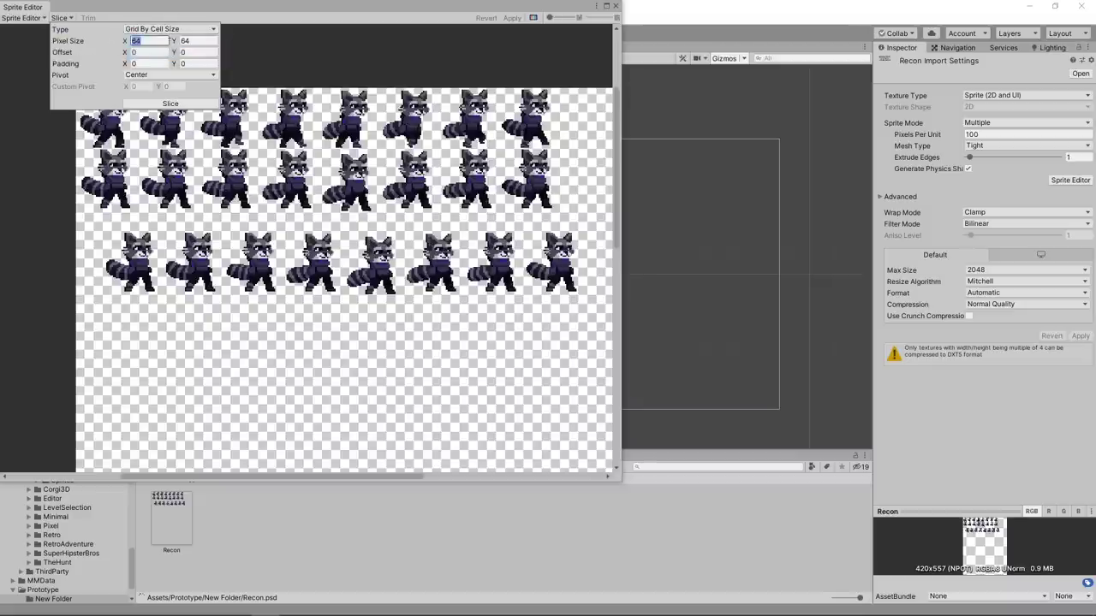
{"action": "type", "text": "42"}
{"action": "left_click", "coordinate": [204, 40]}
{"action": "type", "text": "42"}
{"action": "left_click", "coordinate": [172, 74]}
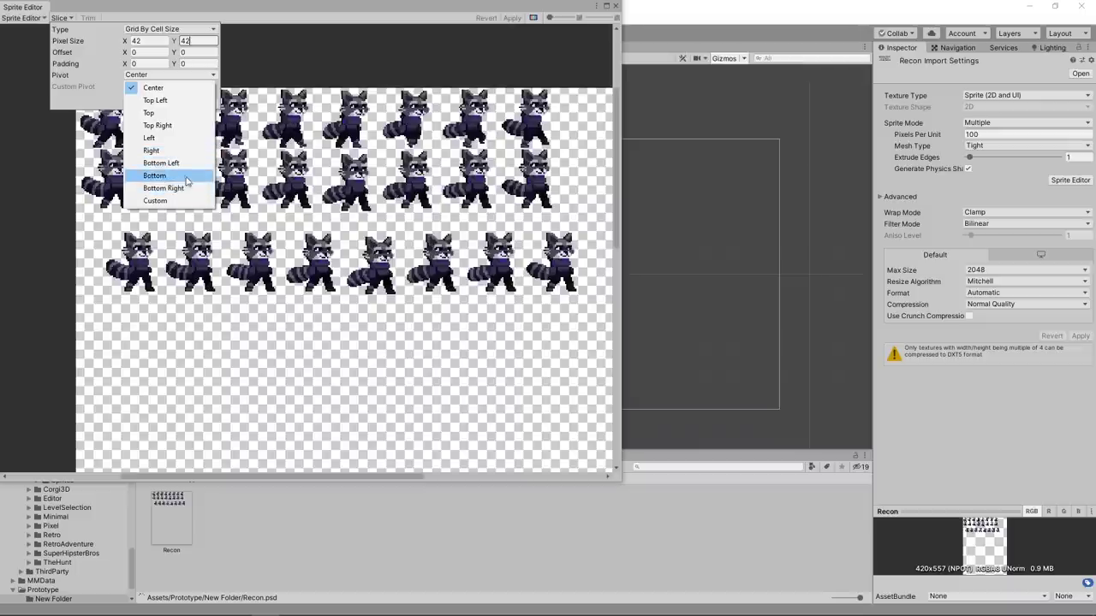
{"action": "left_click", "coordinate": [185, 175]}
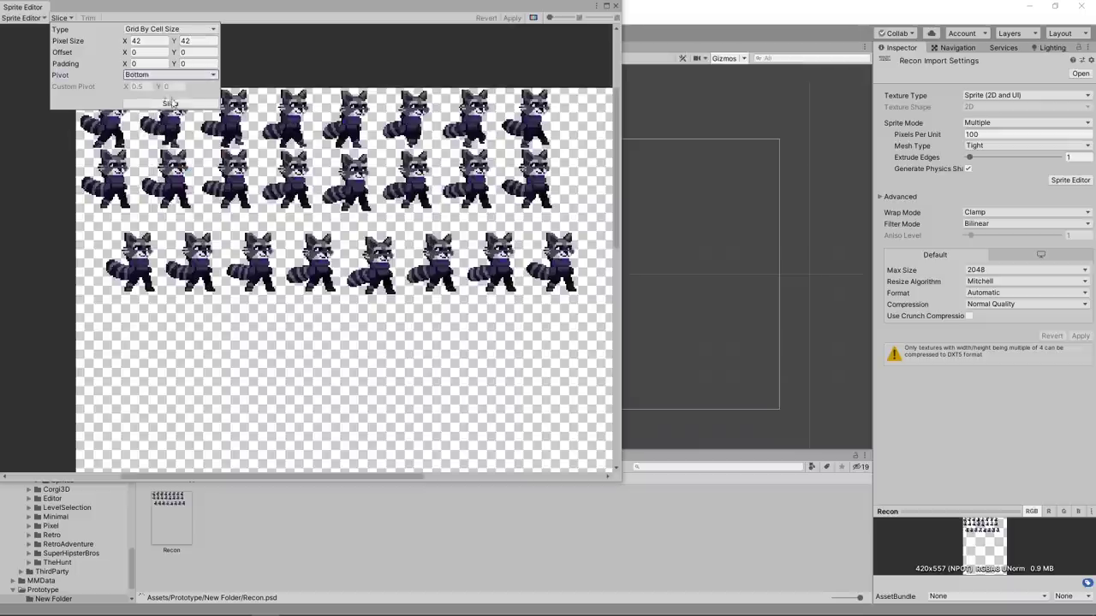
{"action": "left_click", "coordinate": [187, 108]}
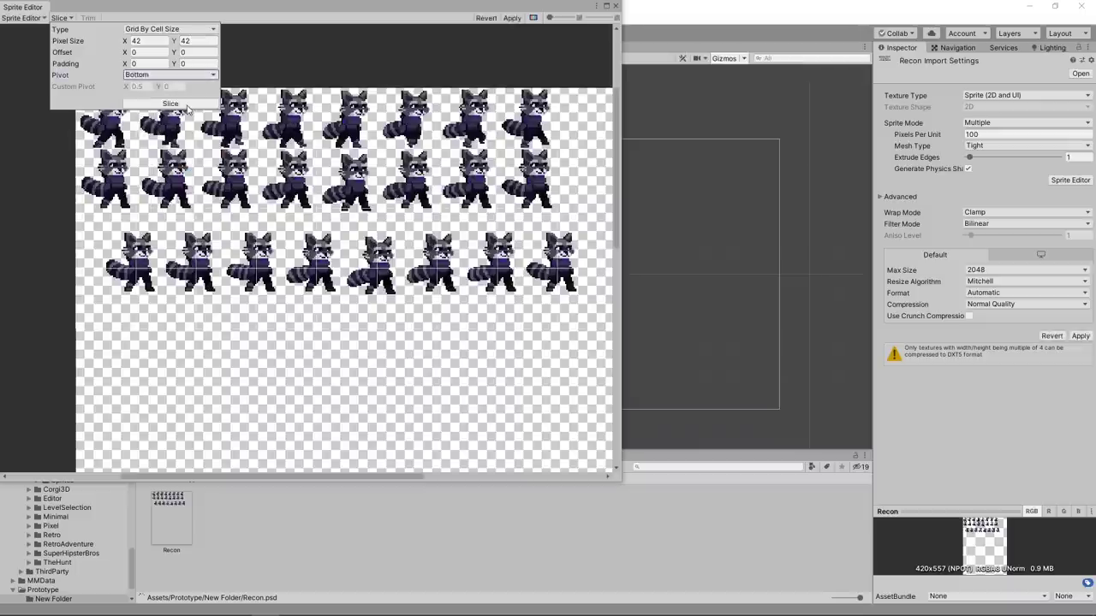
Switch to the alpha view and check the eight top-row sprite cells one by one
{"action": "left_click", "coordinate": [533, 17]}
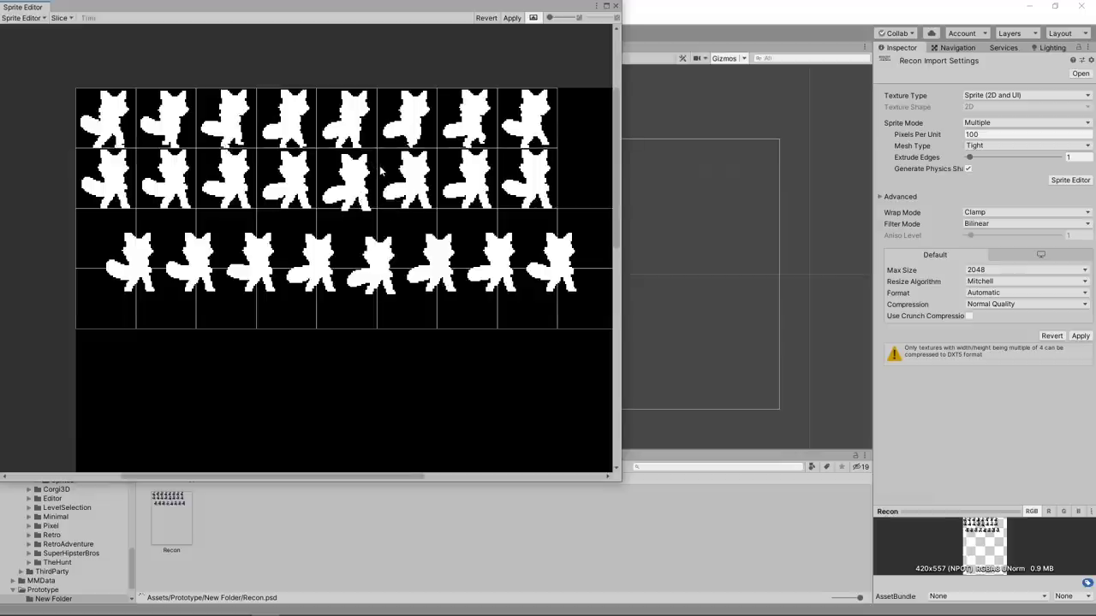
{"action": "left_click", "coordinate": [114, 113]}
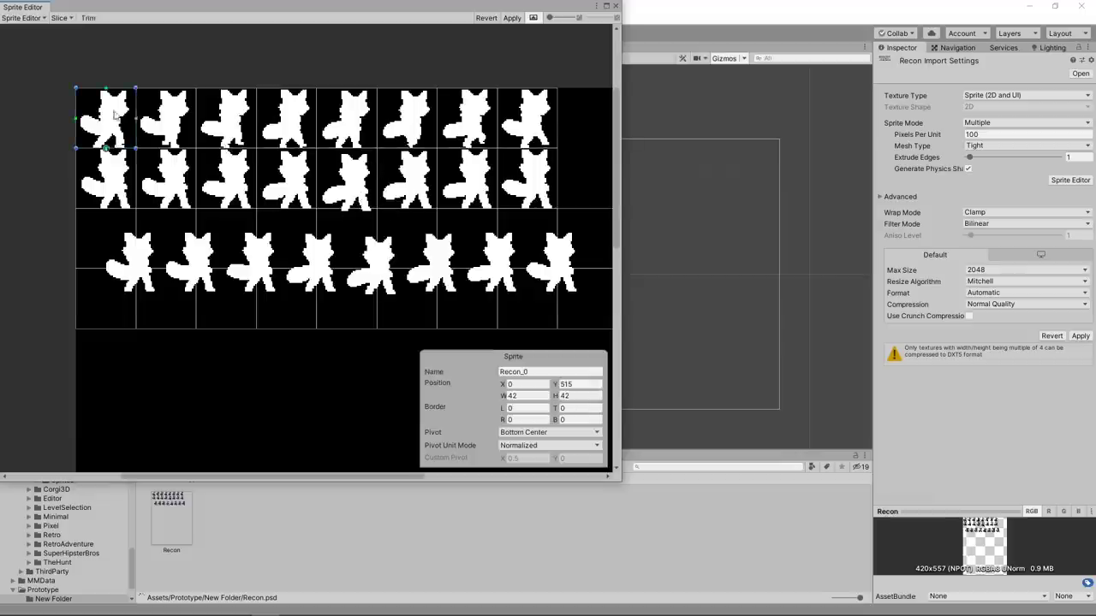
{"action": "left_click", "coordinate": [169, 117]}
{"action": "left_click", "coordinate": [220, 118]}
{"action": "left_click", "coordinate": [288, 121]}
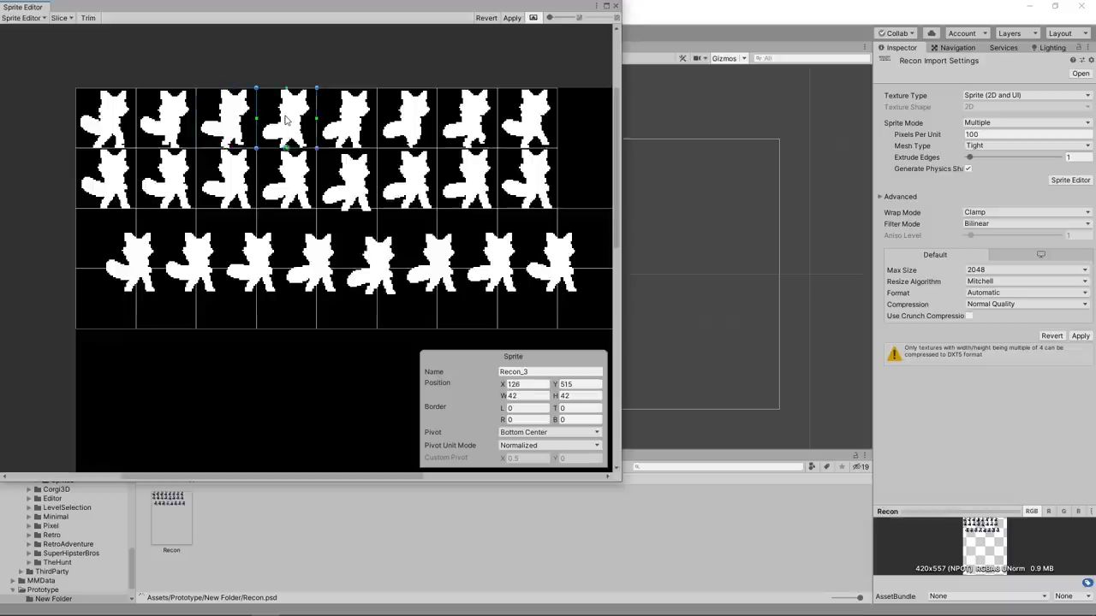
{"action": "left_click", "coordinate": [352, 122]}
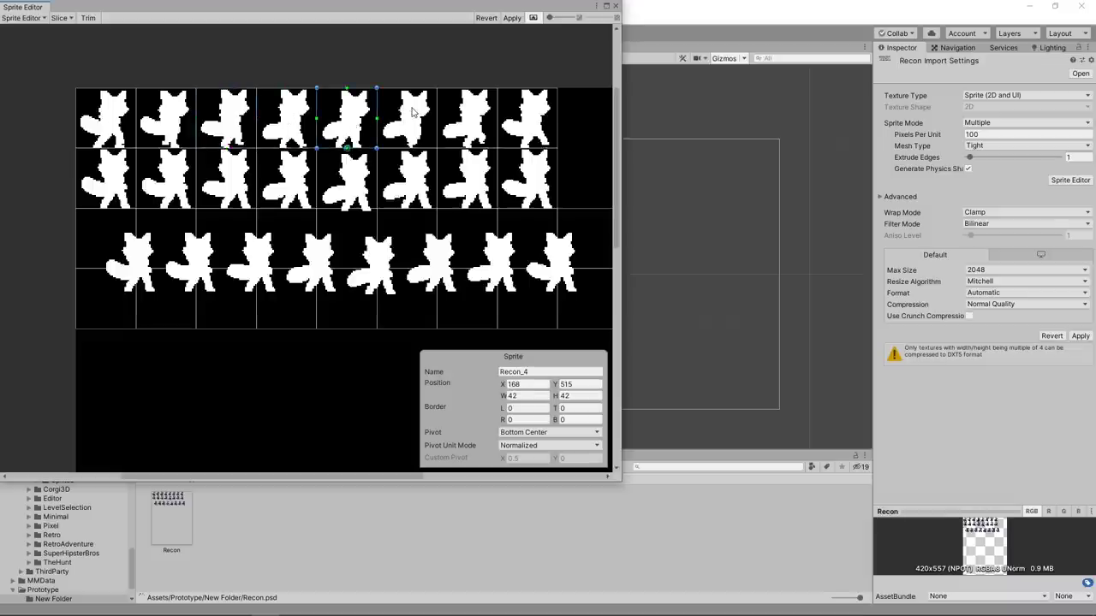
{"action": "left_click", "coordinate": [411, 112]}
{"action": "left_click", "coordinate": [473, 114]}
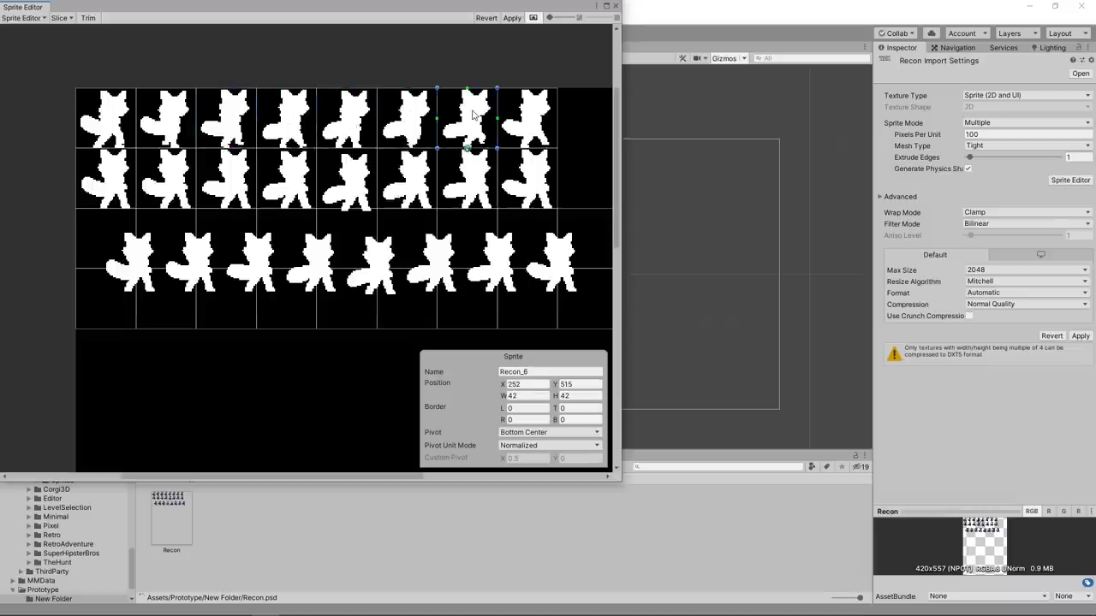
{"action": "left_click", "coordinate": [527, 118]}
Delete the first five unneeded empty slices in the lower rows
{"action": "left_click", "coordinate": [105, 239]}
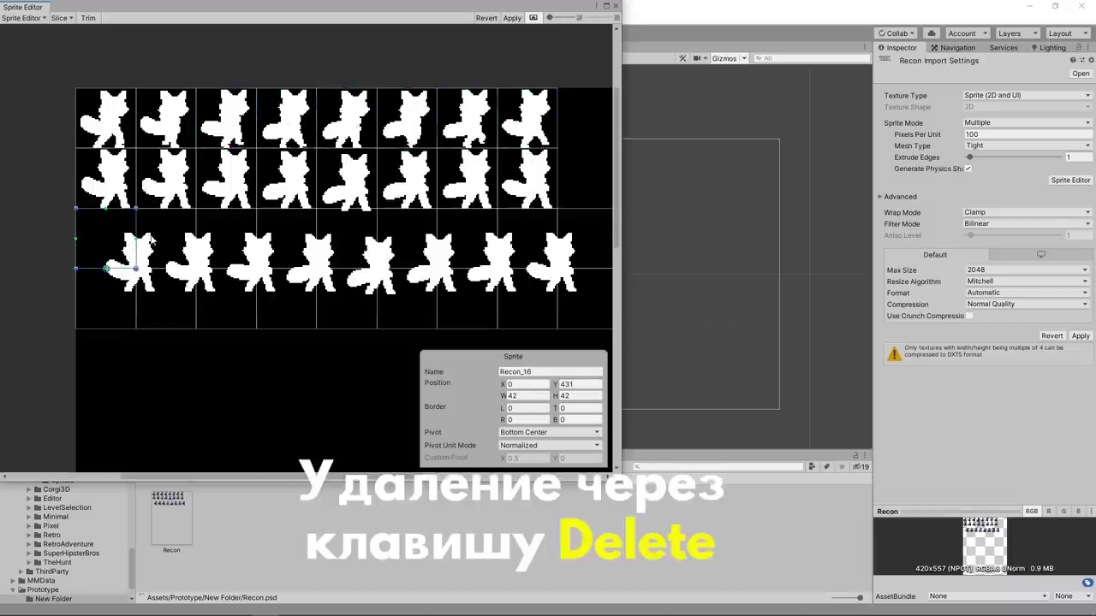
{"action": "key", "text": "Delete"}
{"action": "left_click", "coordinate": [163, 248]}
{"action": "key", "text": "Delete"}
{"action": "left_click", "coordinate": [128, 270]}
{"action": "key", "text": "Delete"}
{"action": "left_click", "coordinate": [225, 291]}
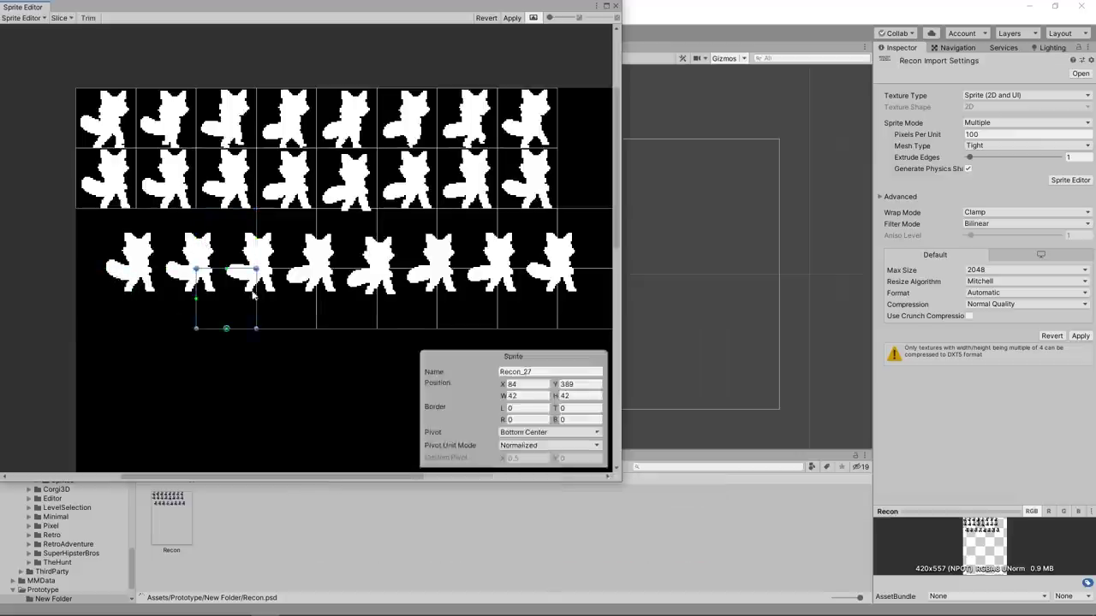
{"action": "key", "text": "Delete"}
{"action": "left_click", "coordinate": [291, 294]}
{"action": "key", "text": "Delete"}
Delete the remaining leftover slices along the bottom-right of the sheet
{"action": "left_click", "coordinate": [343, 300]}
{"action": "key", "text": "Delete"}
{"action": "left_click", "coordinate": [406, 257]}
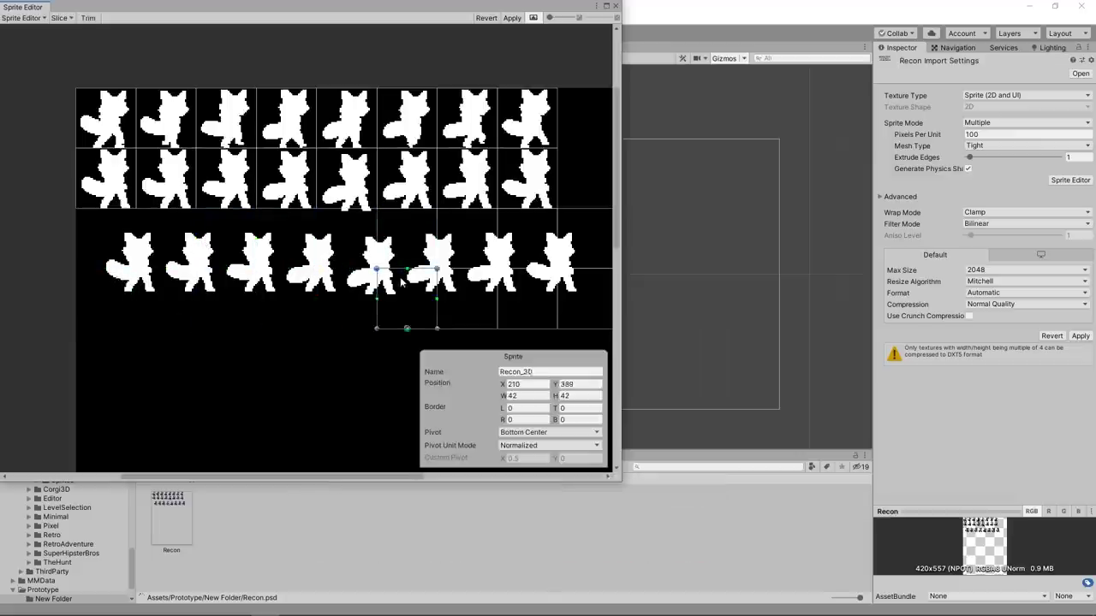
{"action": "key", "text": "Delete"}
{"action": "left_click", "coordinate": [466, 273]}
{"action": "left_click", "coordinate": [468, 286]}
{"action": "key", "text": "Delete"}
{"action": "left_click", "coordinate": [526, 274]}
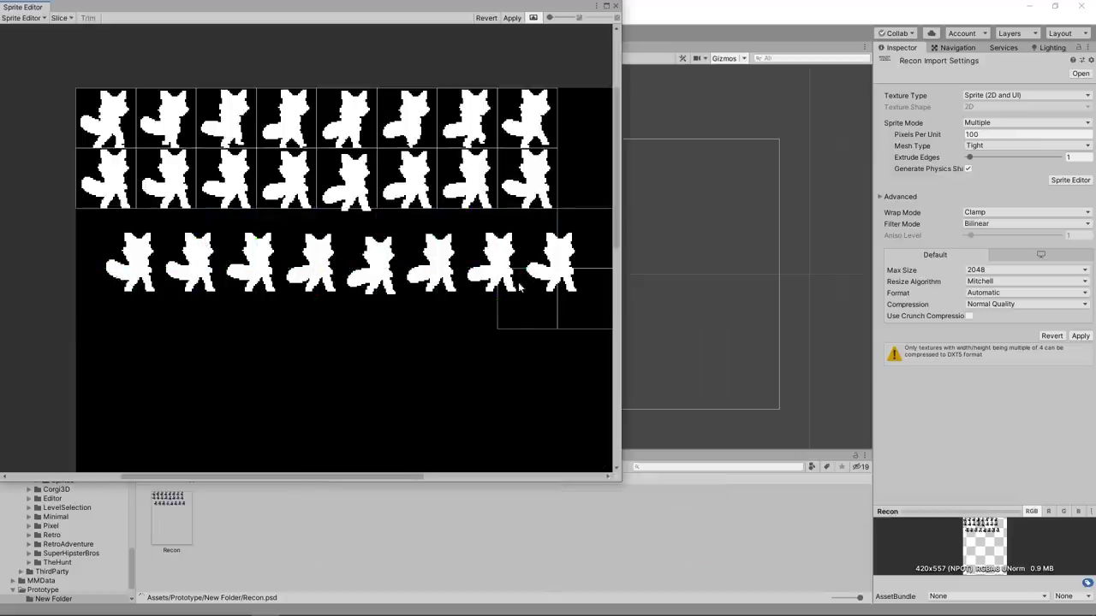
{"action": "key", "text": "Delete"}
{"action": "left_click", "coordinate": [582, 300]}
{"action": "key", "text": "Delete"}
Apply the new slicing, close the Sprite Editor, and expand Recon in the Project panel
{"action": "left_click", "coordinate": [511, 17]}
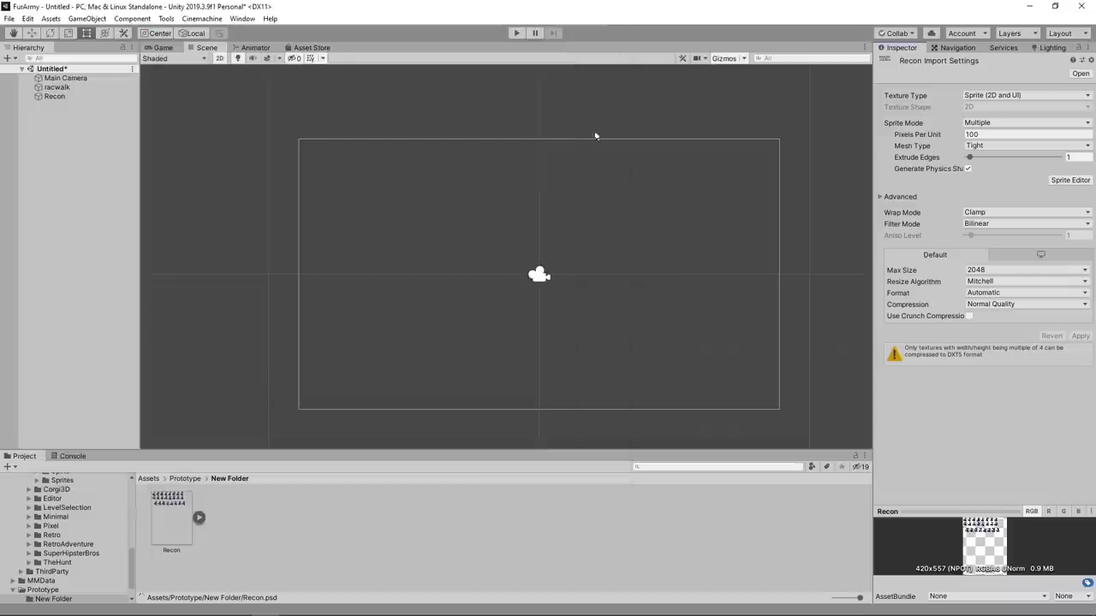
{"action": "left_click", "coordinate": [199, 517]}
{"action": "scroll", "coordinate": [342, 535], "scroll_direction": "down", "scroll_amount": 1}
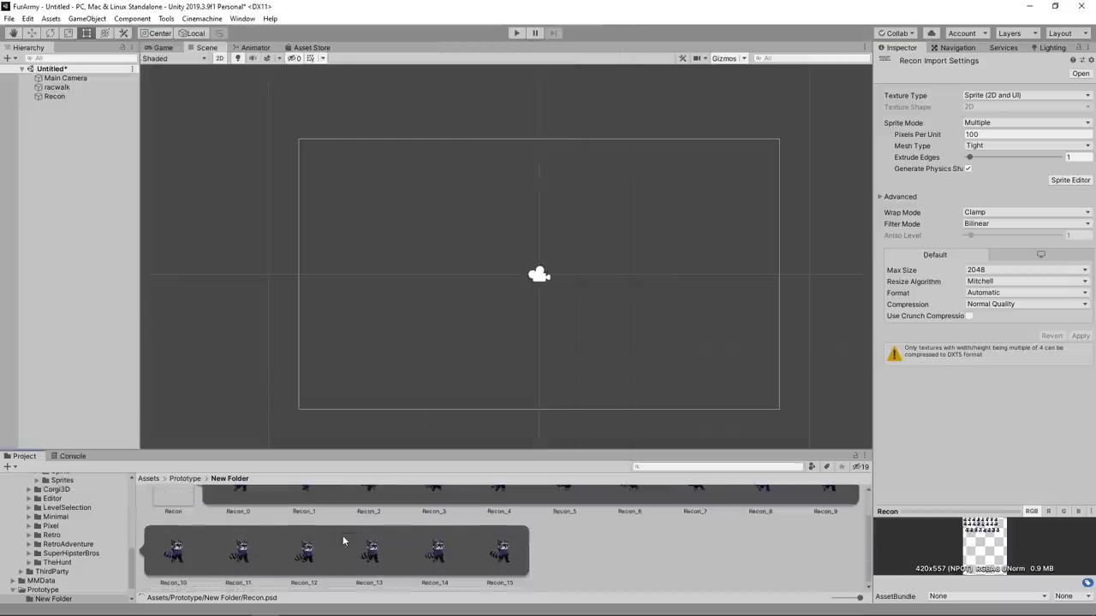
{"action": "scroll", "coordinate": [320, 532], "scroll_direction": "up", "scroll_amount": 1}
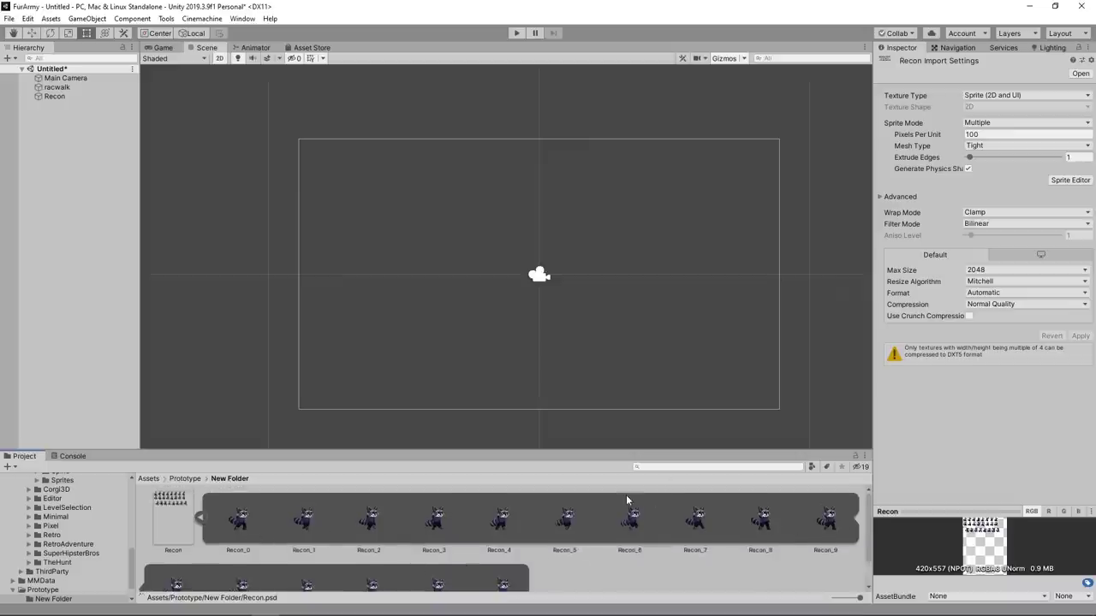
Drag frames Recon_0–Recon_8 into the scene as a ReconWalk animation and play it
{"action": "left_click", "coordinate": [758, 529]}
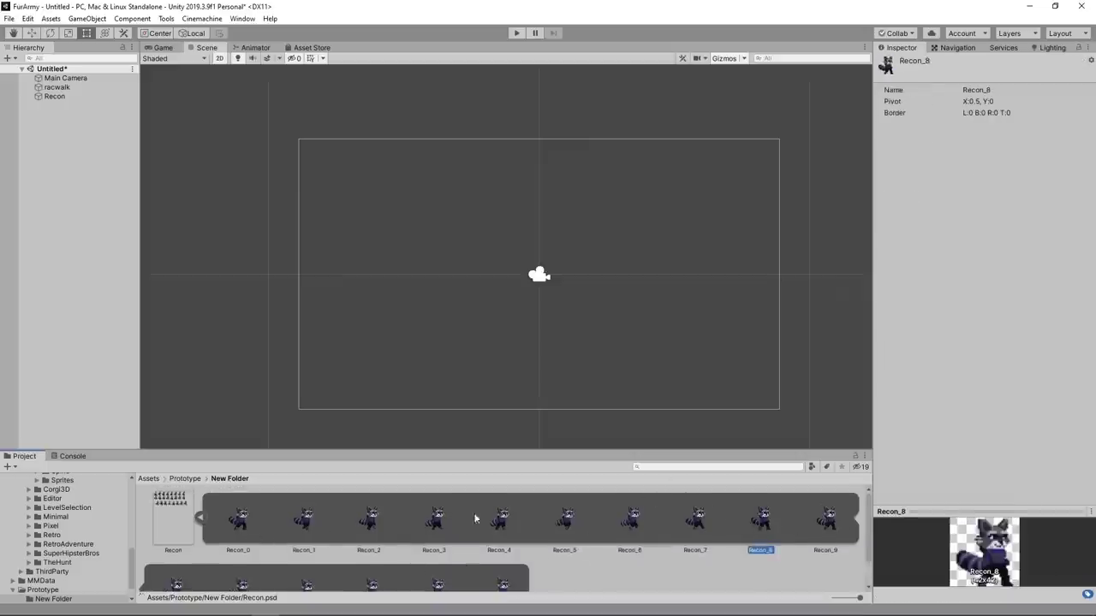
{"action": "left_click", "coordinate": [238, 519], "text": "shift"}
{"action": "left_click_drag", "start_coordinate": [238, 519], "coordinate": [484, 285]}
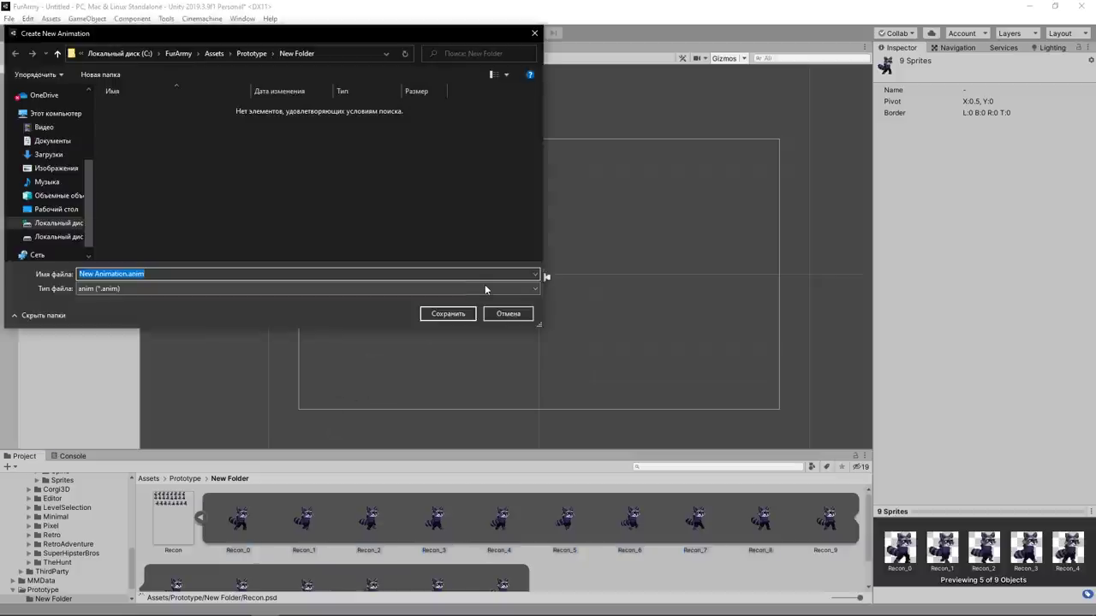
{"action": "type", "text": "ReconWalk"}
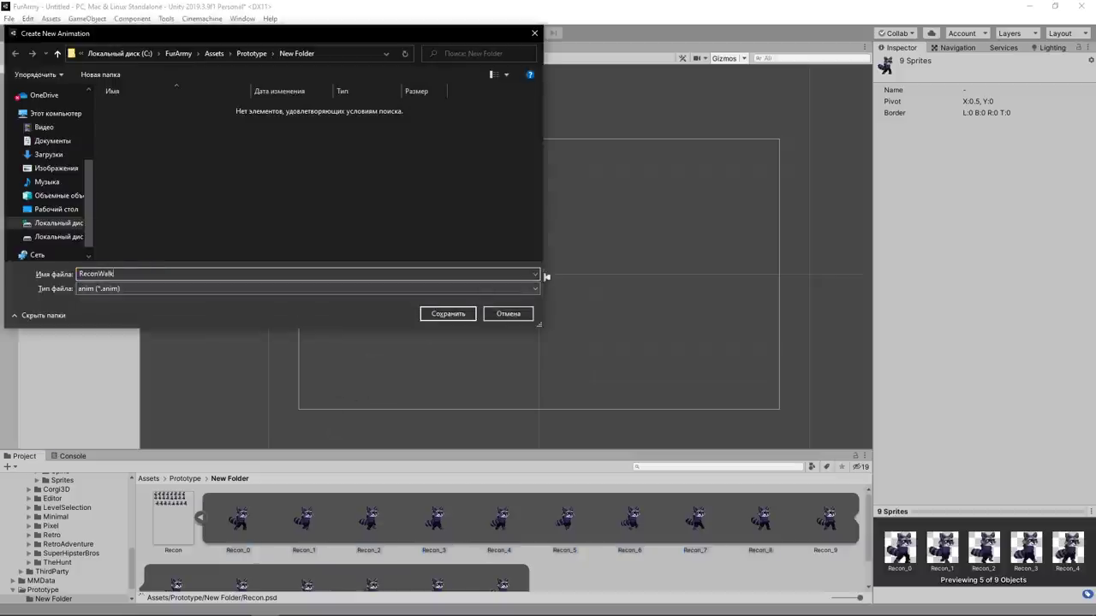
{"action": "key", "text": "Return"}
{"action": "left_click", "coordinate": [516, 36]}
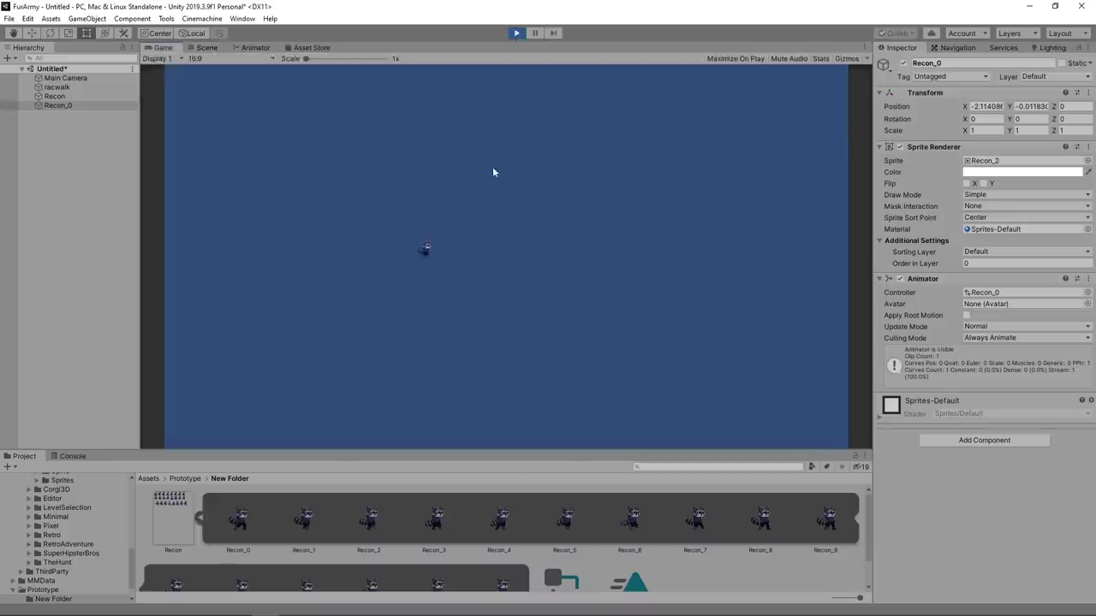
Stop play mode and try Pixels Per Unit values of 16, then 42
{"action": "left_click", "coordinate": [516, 32]}
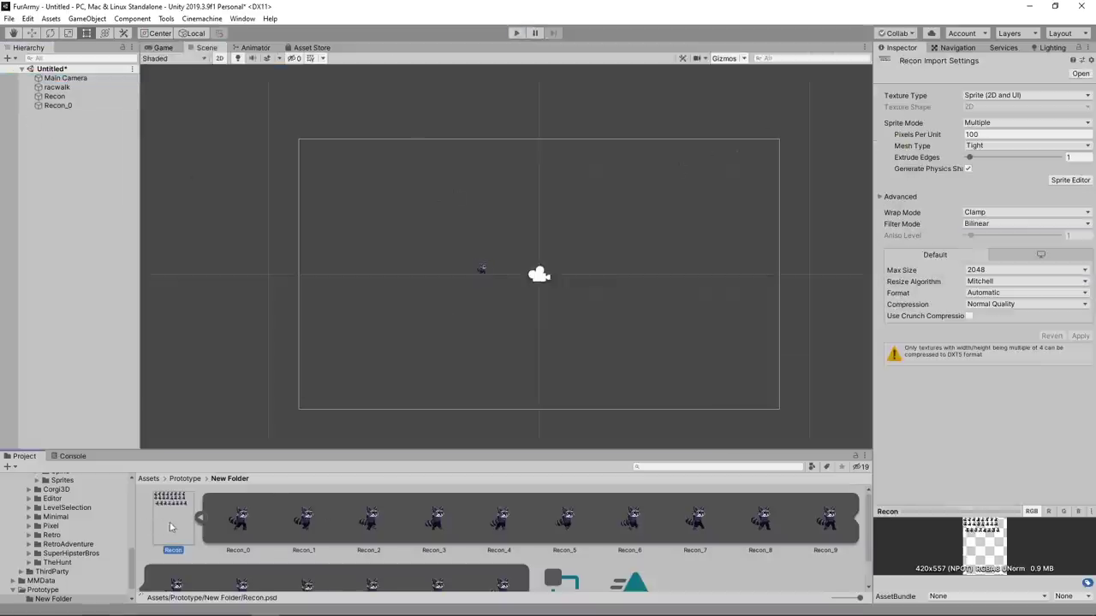
{"action": "left_click", "coordinate": [997, 134]}
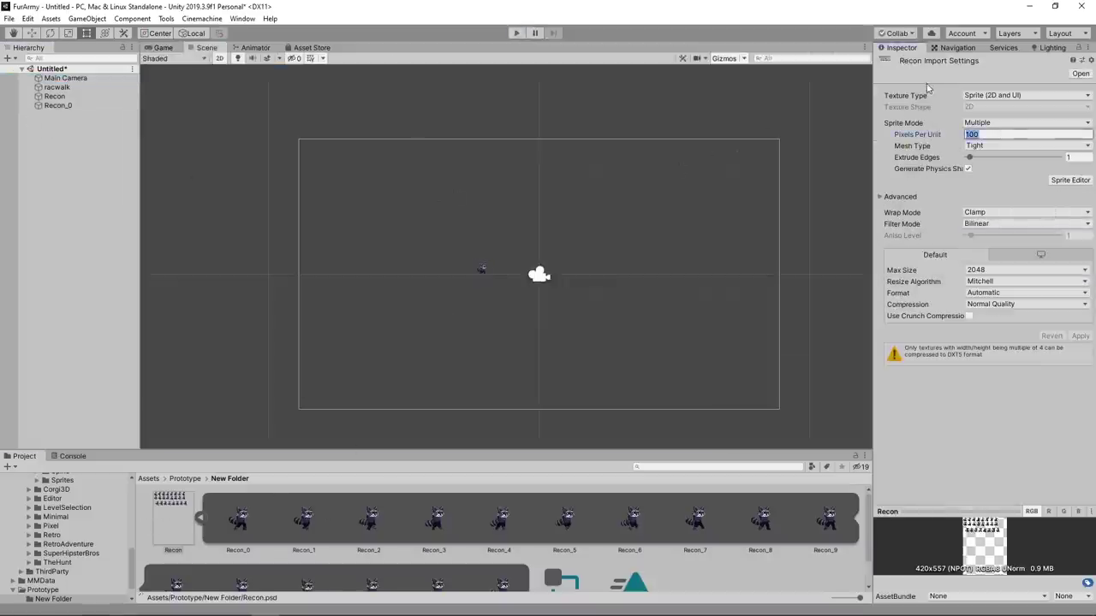
{"action": "type", "text": "16"}
{"action": "left_click", "coordinate": [1080, 337]}
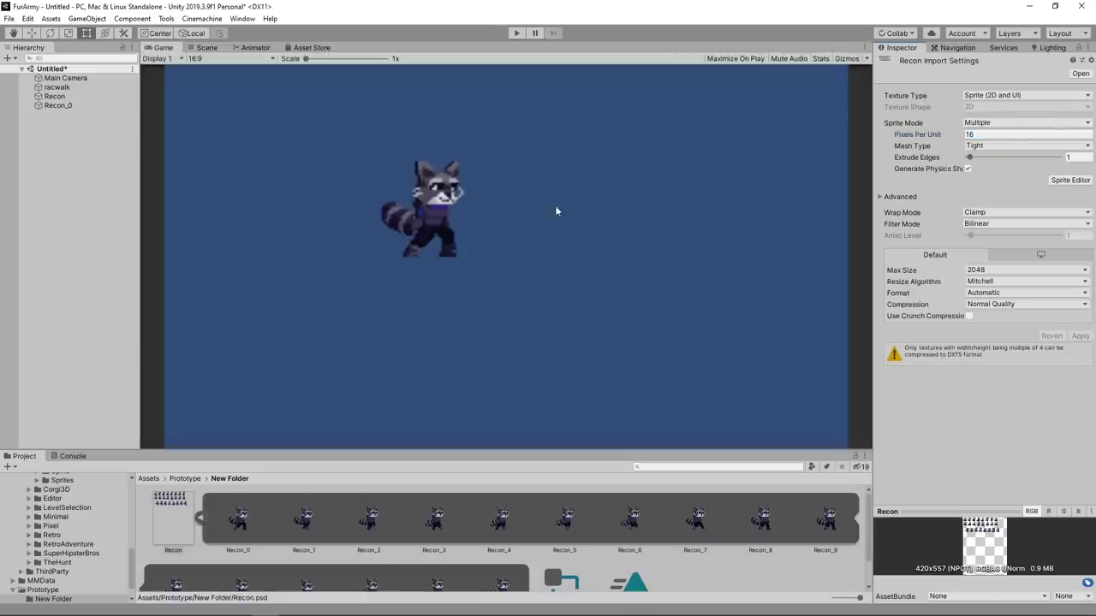
{"action": "left_click", "coordinate": [1028, 134]}
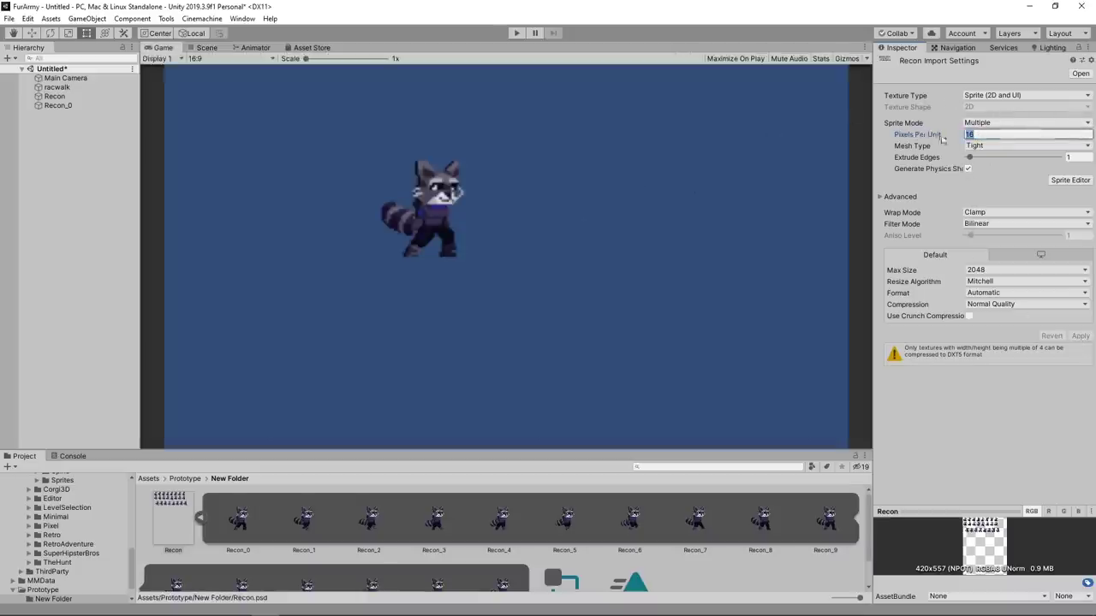
{"action": "type", "text": "42"}
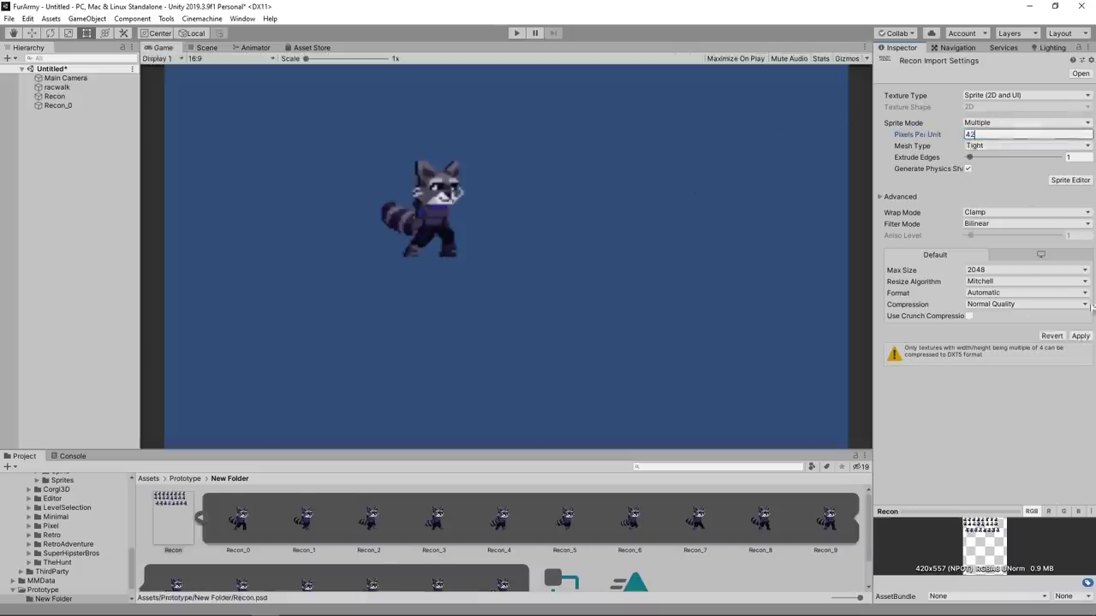
{"action": "left_click", "coordinate": [1080, 337]}
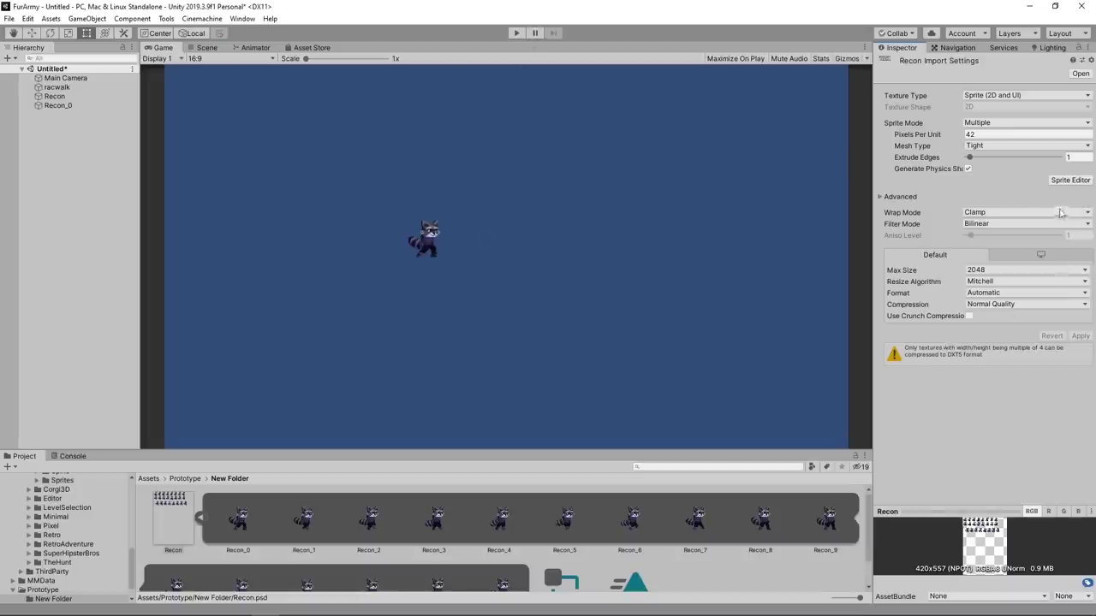
Set Filter Mode to Point (no filter), apply it, and zoom the Game view in
{"action": "left_click", "coordinate": [1022, 224]}
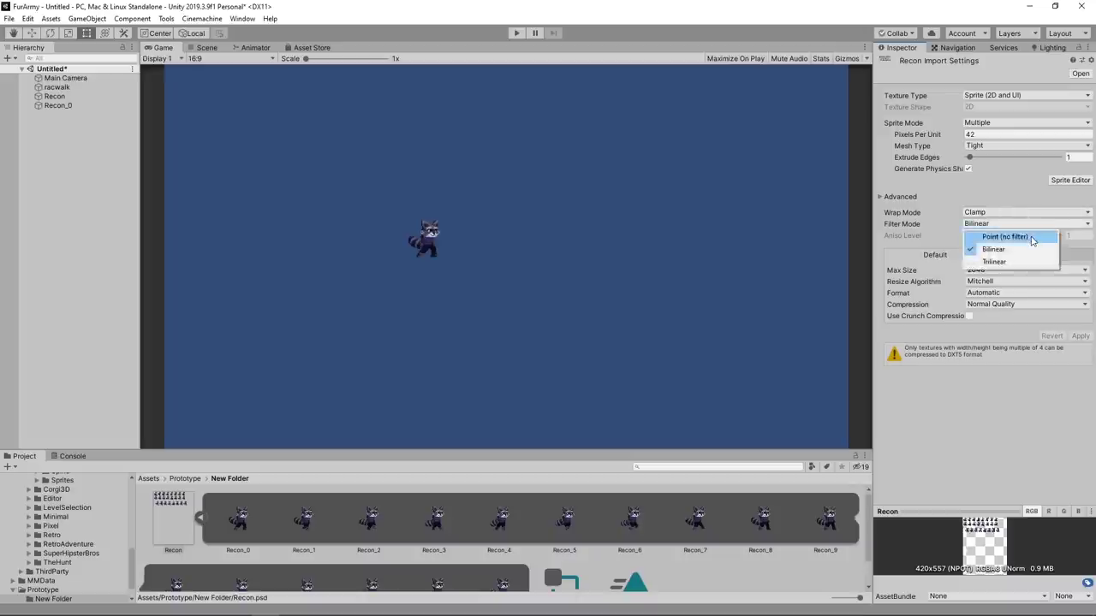
{"action": "left_click", "coordinate": [1017, 237]}
{"action": "left_click", "coordinate": [1079, 336]}
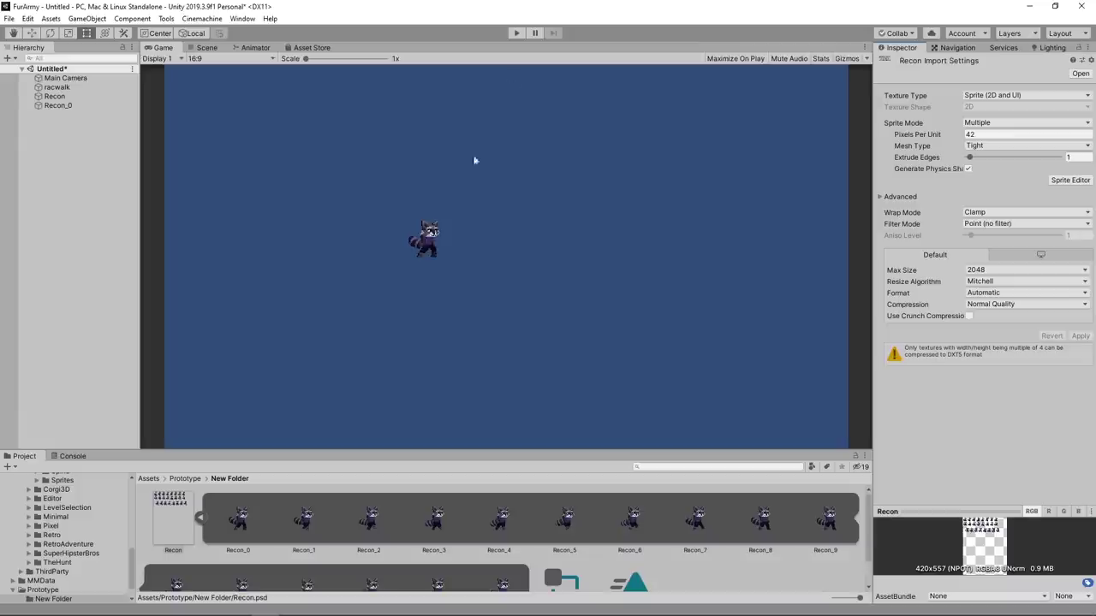
{"action": "left_click_drag", "start_coordinate": [304, 59], "coordinate": [357, 60]}
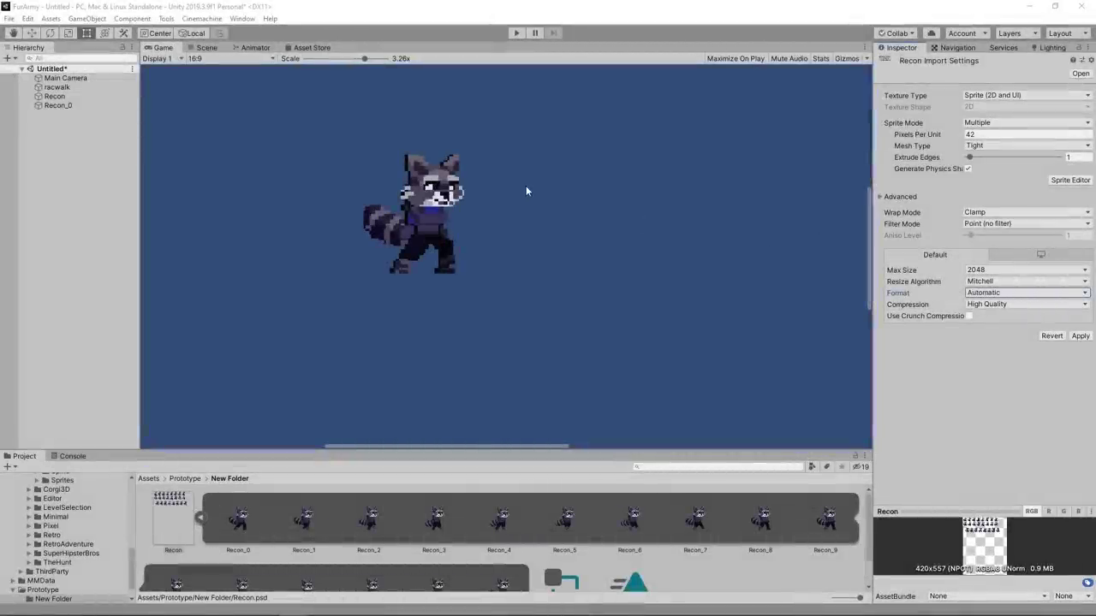
Try 32 Pixels Per Unit, then settle on 16 and apply
{"action": "left_click", "coordinate": [984, 135]}
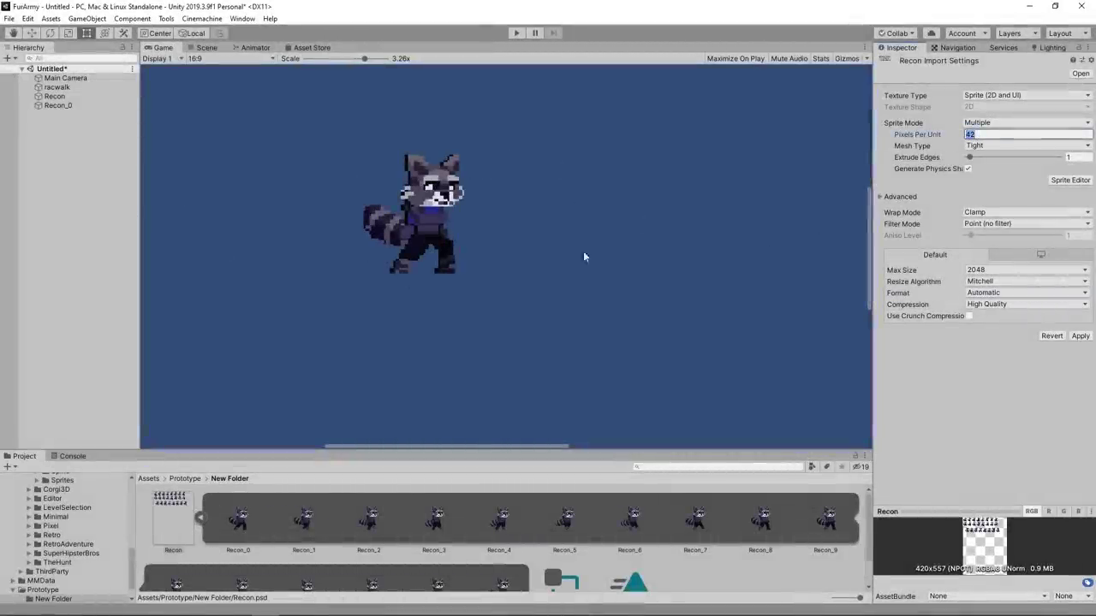
{"action": "type", "text": "32"}
{"action": "key", "text": "Return"}
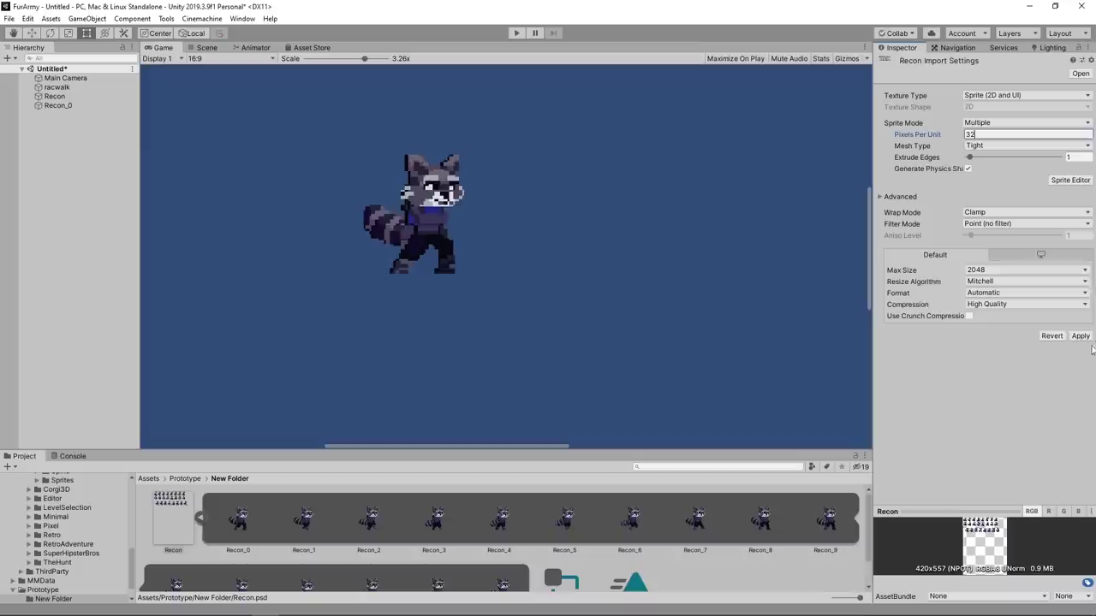
{"action": "left_click", "coordinate": [985, 134]}
{"action": "type", "text": "16"}
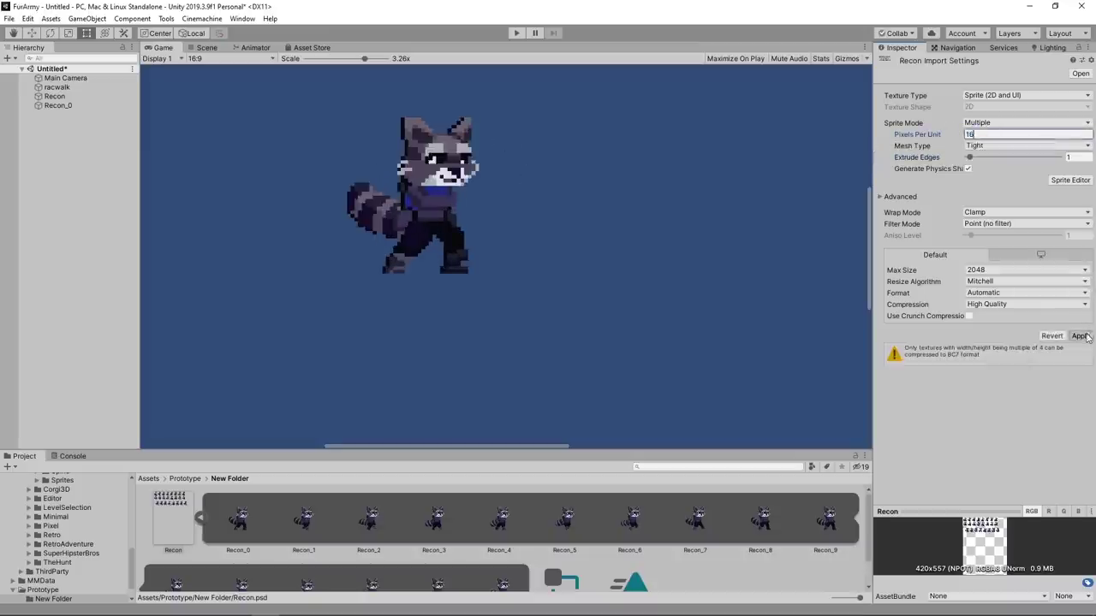
{"action": "left_click", "coordinate": [1080, 335]}
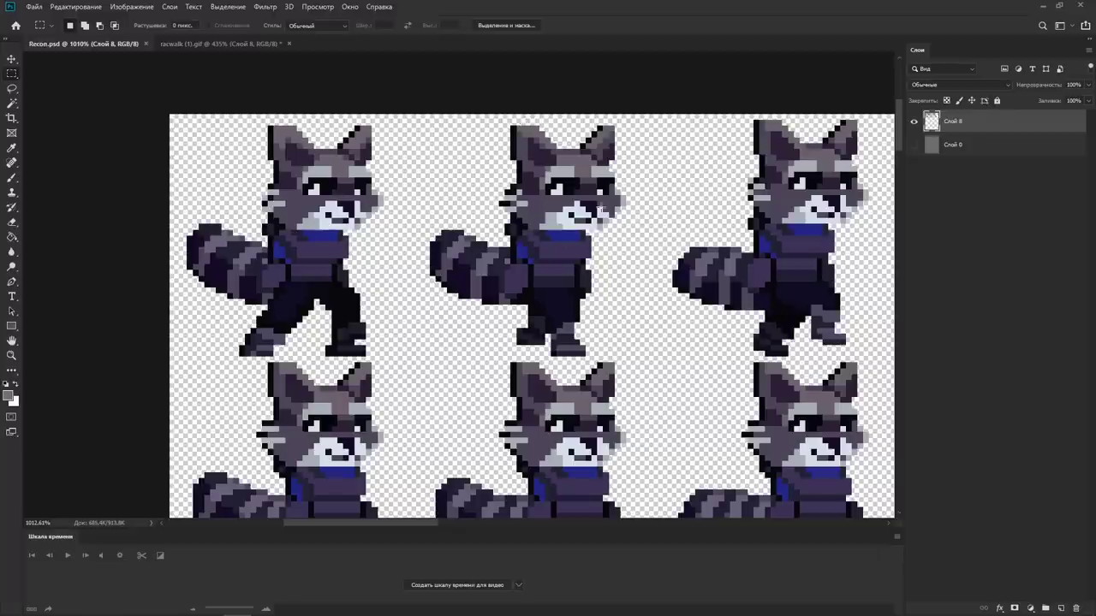
Return to Unity and briefly play the scene to test the crisp raccoon walk
{"action": "key", "text": "alt+Tab"}
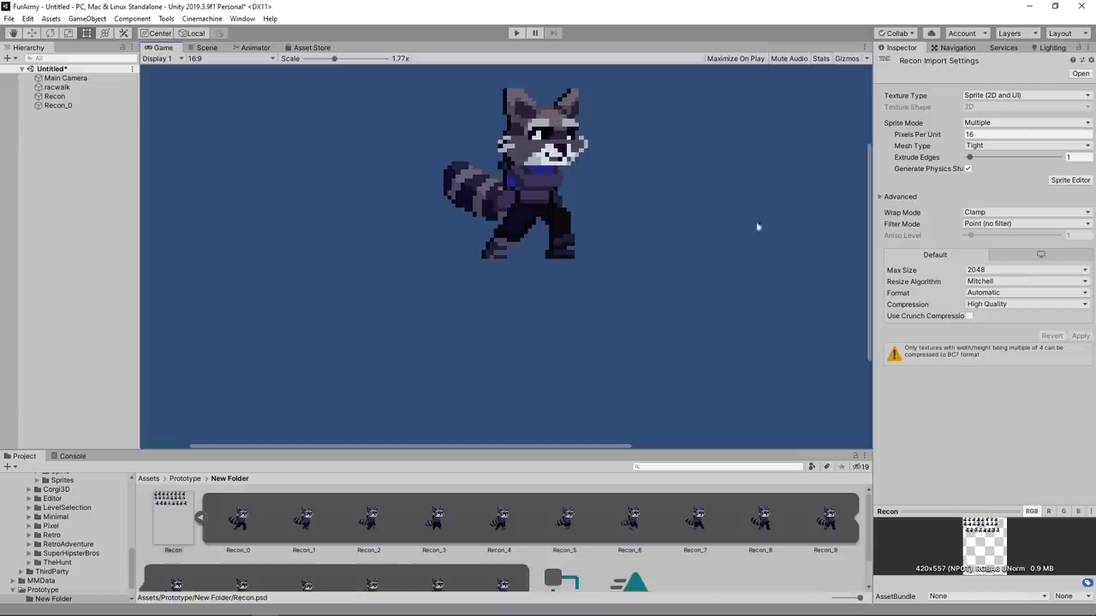
{"action": "scroll", "coordinate": [587, 289], "scroll_direction": "down", "scroll_amount": 3}
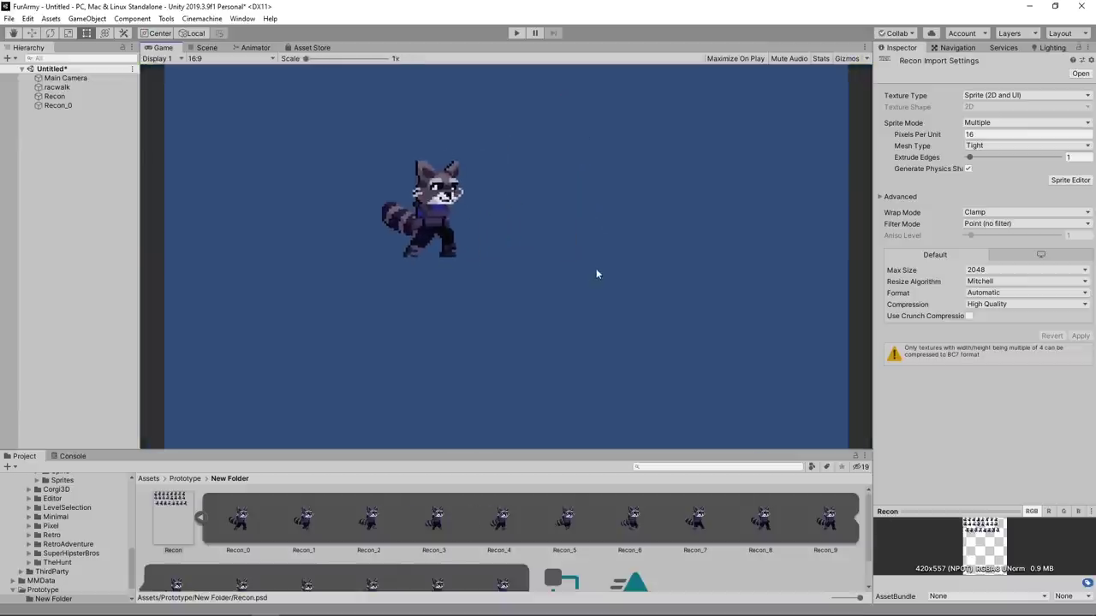
{"action": "left_click", "coordinate": [516, 33]}
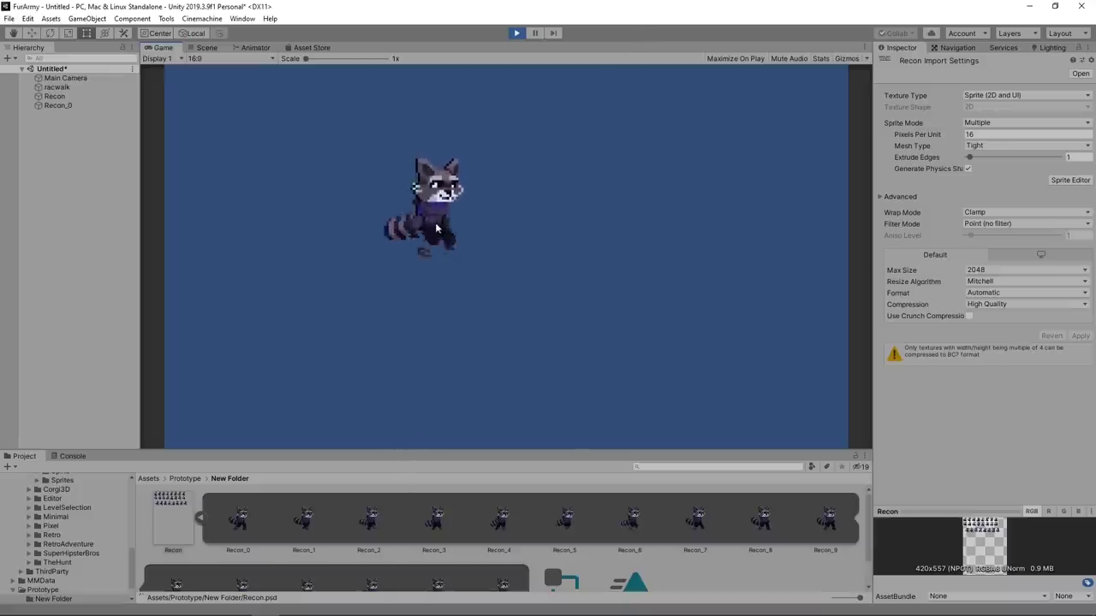
{"action": "key", "text": "ctrl+p"}
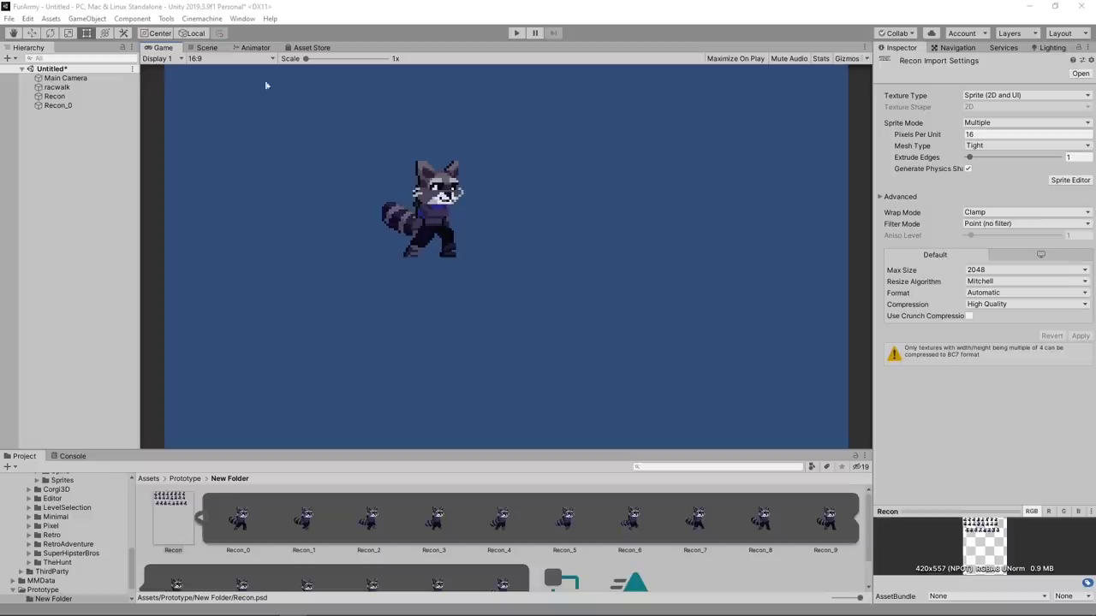
Select the raccoon, dock the Animation window below the scene, and preview ReconWalk
{"action": "left_click", "coordinate": [208, 48]}
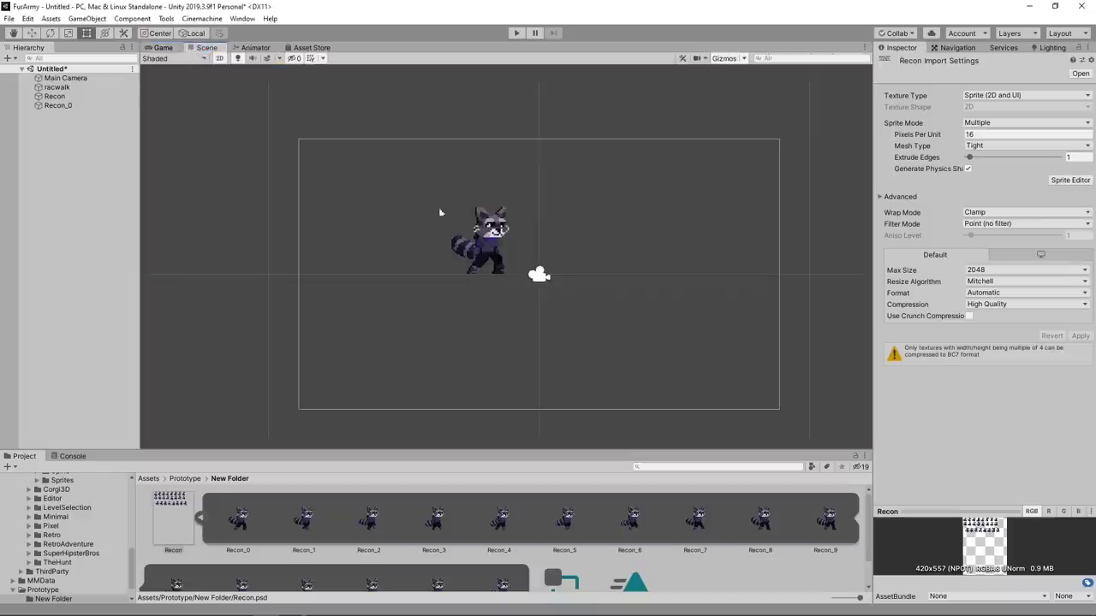
{"action": "left_click", "coordinate": [483, 236]}
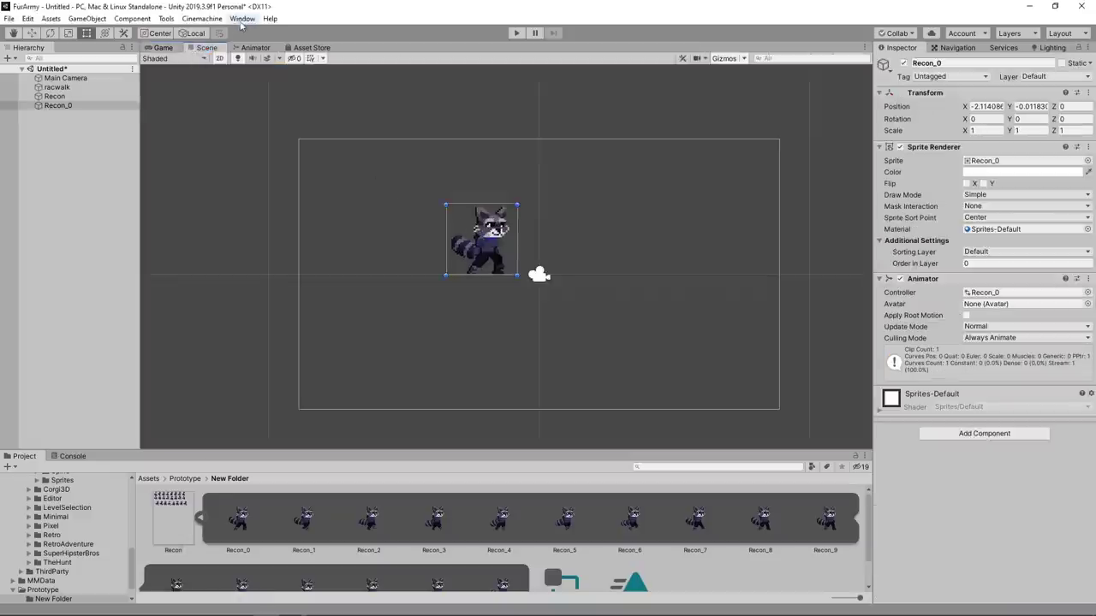
{"action": "key", "text": "ctrl+6"}
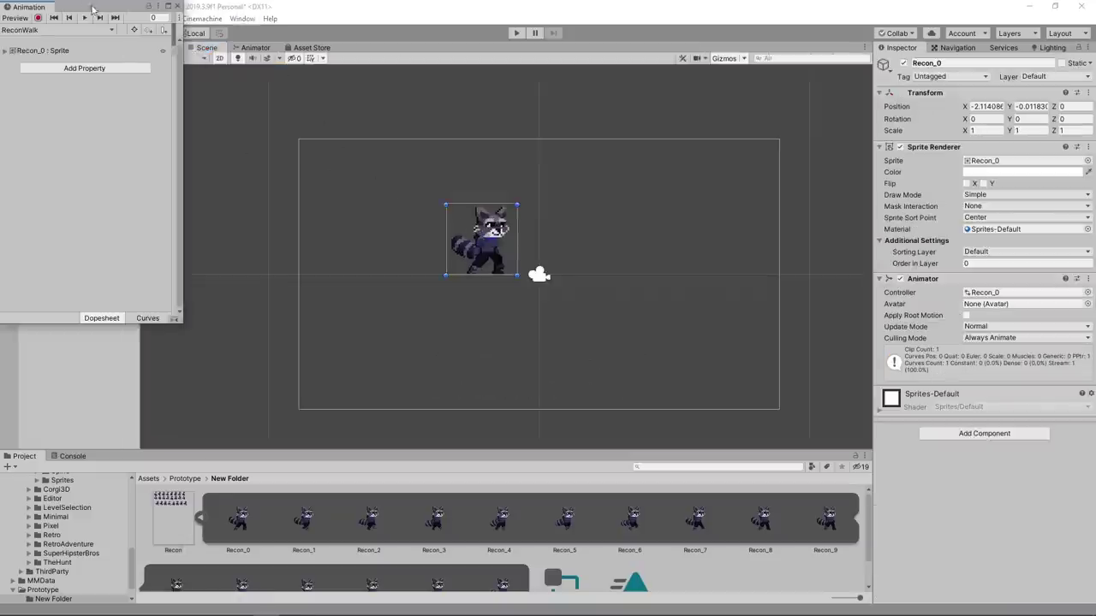
{"action": "mouse_move", "coordinate": [94, 10]}
{"action": "left_mouse_down"}
{"action": "mouse_move", "coordinate": [238, 166]}
{"action": "mouse_move", "coordinate": [259, 438]}
{"action": "left_mouse_up"}
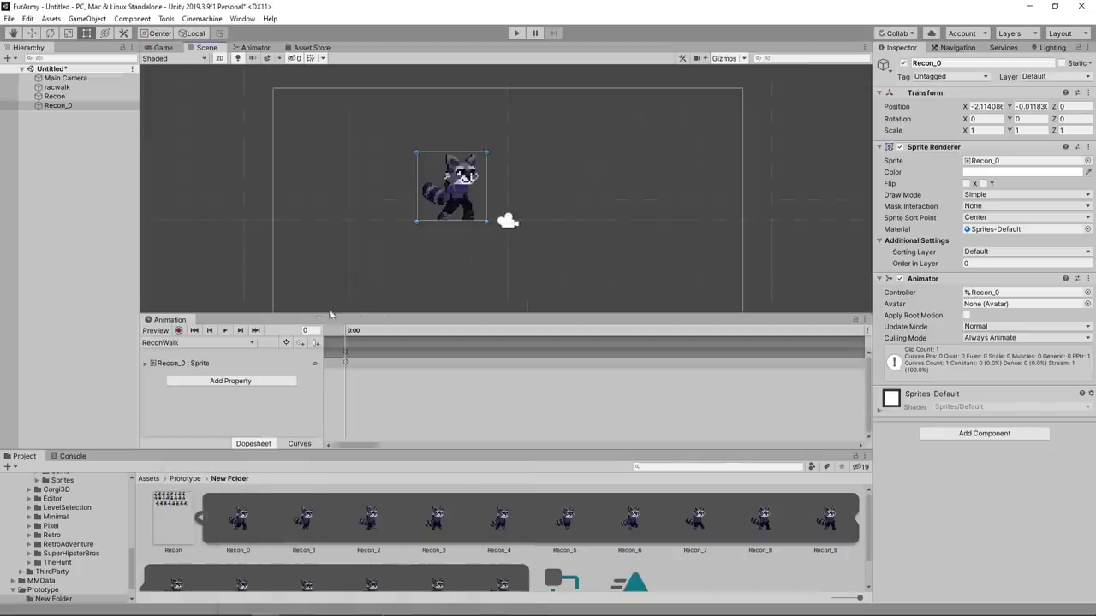
{"action": "left_click", "coordinate": [223, 332]}
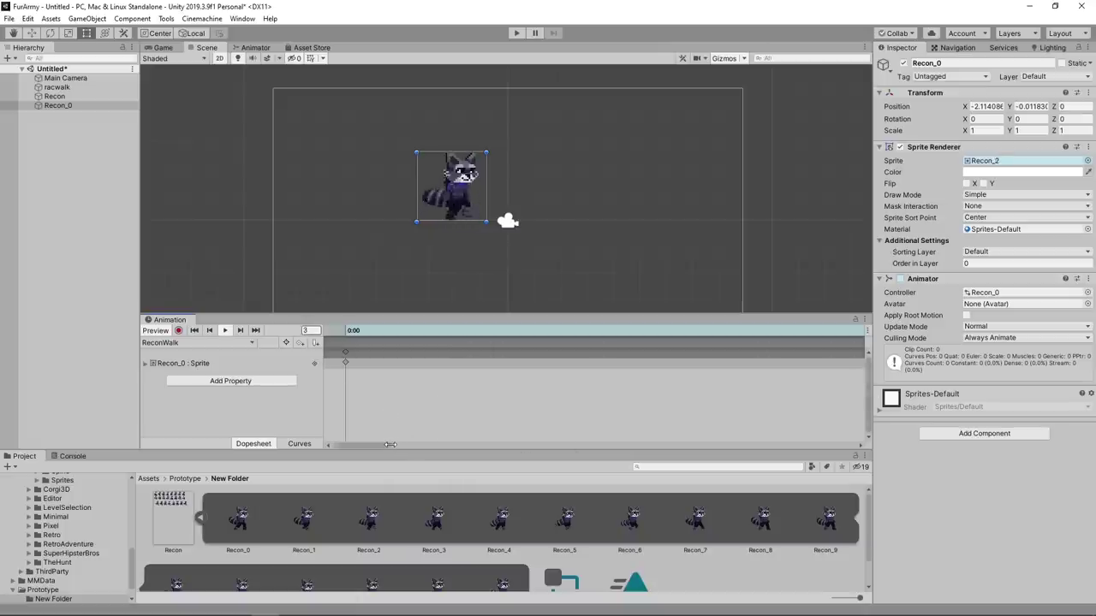
{"action": "left_click_drag", "start_coordinate": [389, 444], "coordinate": [856, 445]}
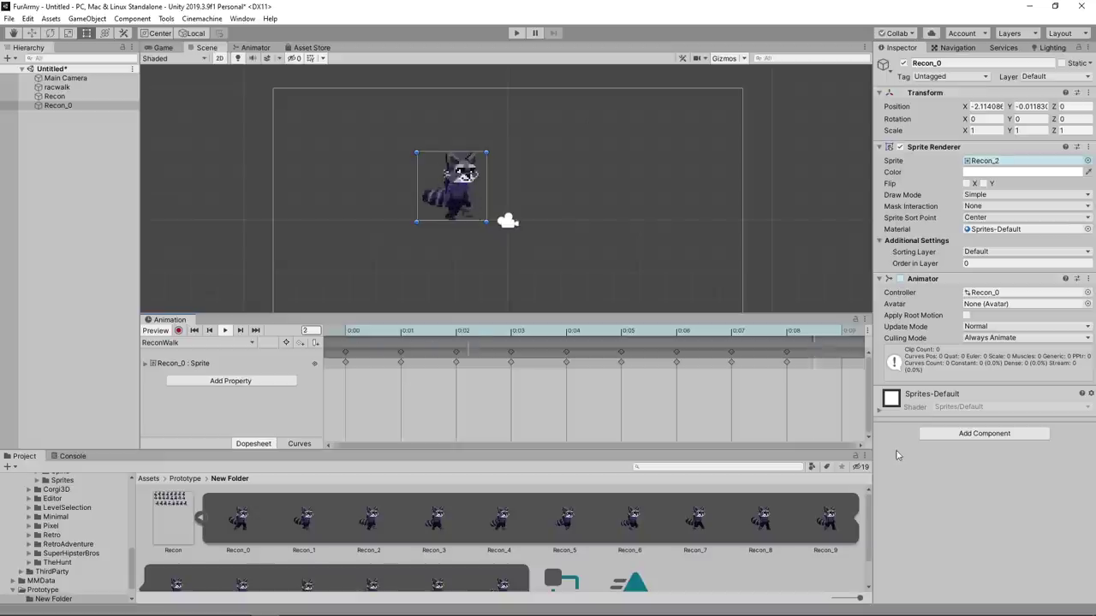
{"action": "left_click", "coordinate": [225, 331]}
{"action": "left_click", "coordinate": [351, 330]}
{"action": "mouse_move", "coordinate": [349, 332]}
{"action": "left_mouse_down"}
{"action": "mouse_move", "coordinate": [771, 349]}
{"action": "mouse_move", "coordinate": [749, 351]}
{"action": "left_mouse_up"}
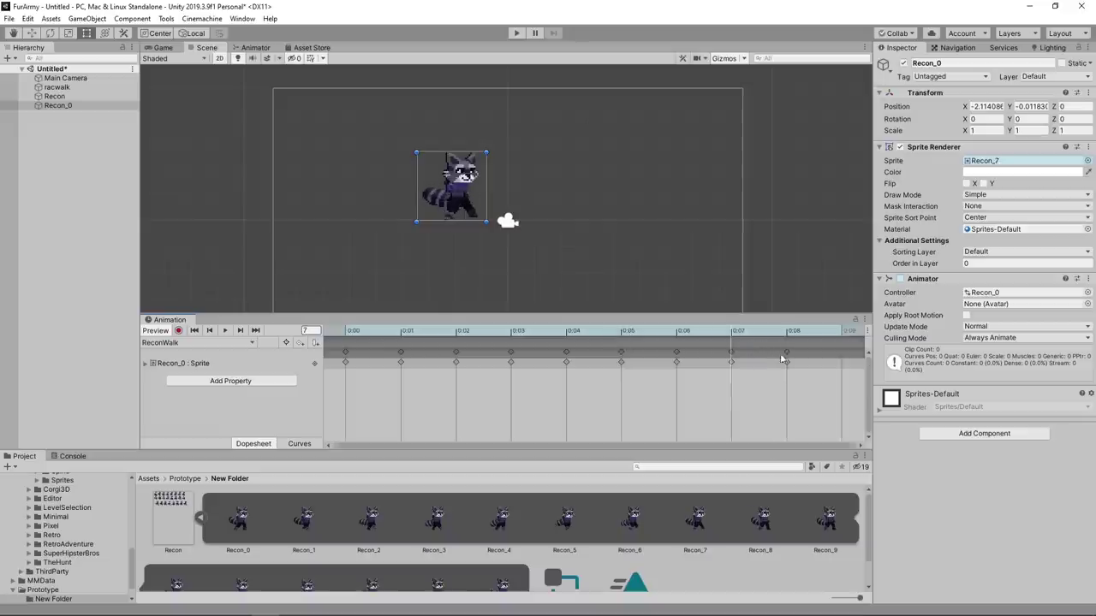
Delete the extra keyframe at 0:08, stop the preview, and select the Recon sprite sheet
{"action": "left_click", "coordinate": [783, 359]}
{"action": "key", "text": "Delete"}
{"action": "key", "text": "space"}
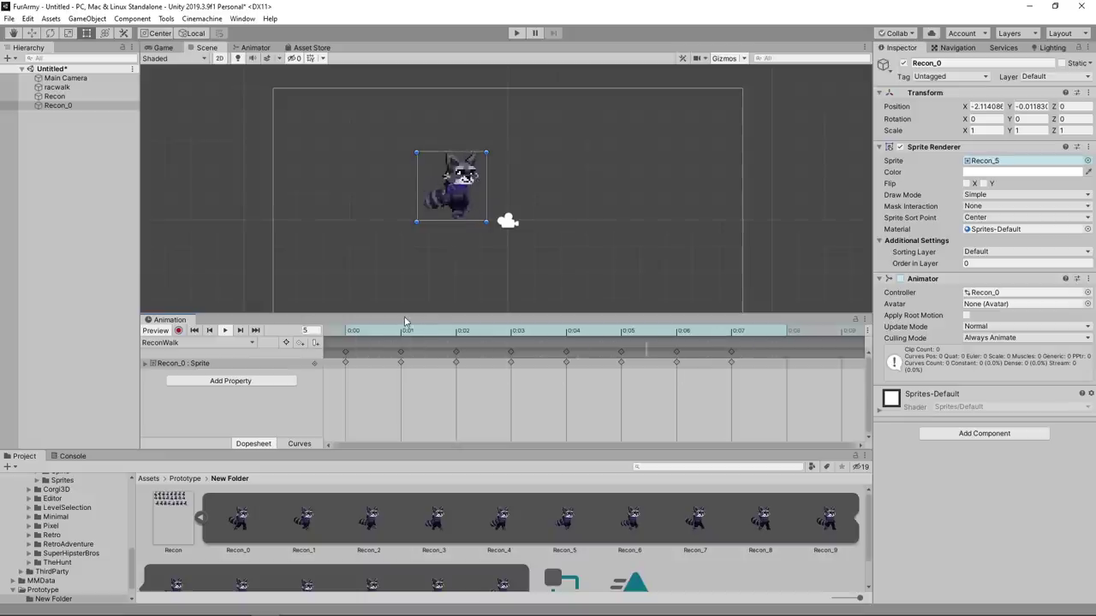
{"action": "key", "text": "space"}
{"action": "left_click", "coordinate": [166, 515]}
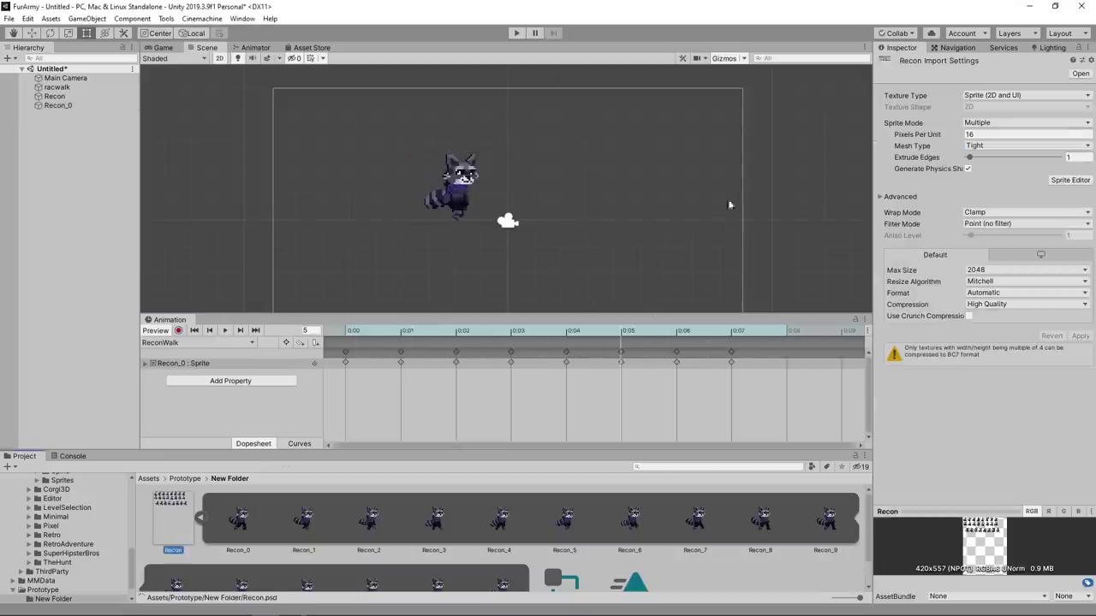
Open the Recon sheet in the Sprite Editor, then draw and delete a test sprite box
{"action": "left_click", "coordinate": [1070, 180]}
{"action": "scroll", "coordinate": [286, 125], "scroll_direction": "up", "scroll_amount": 2}
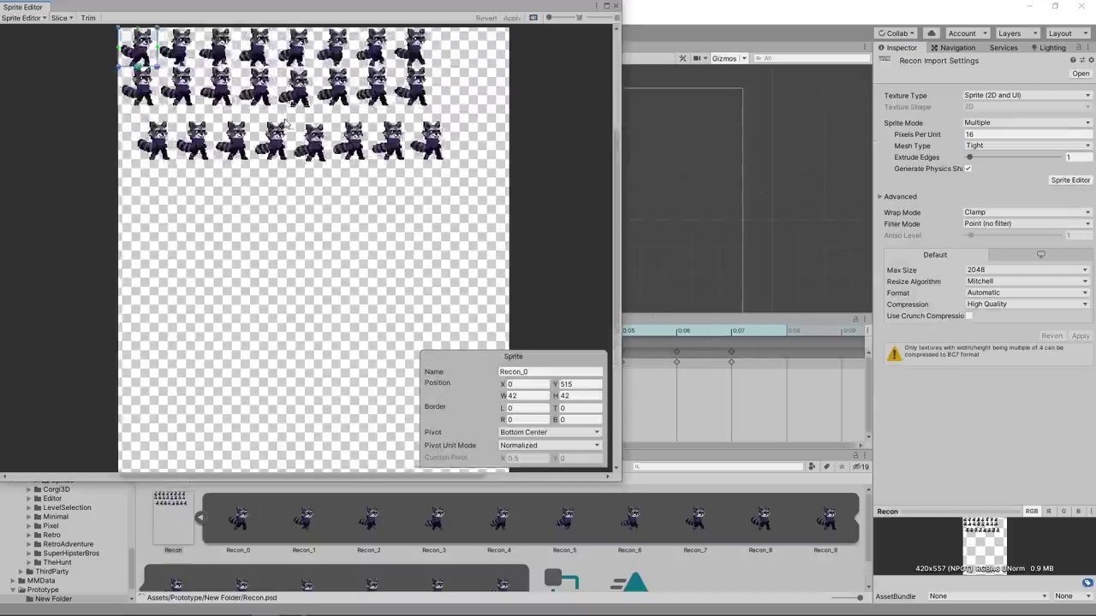
{"action": "scroll", "coordinate": [287, 125], "scroll_direction": "up", "scroll_amount": 3}
{"action": "scroll", "coordinate": [436, 131], "scroll_direction": "up", "scroll_amount": 2}
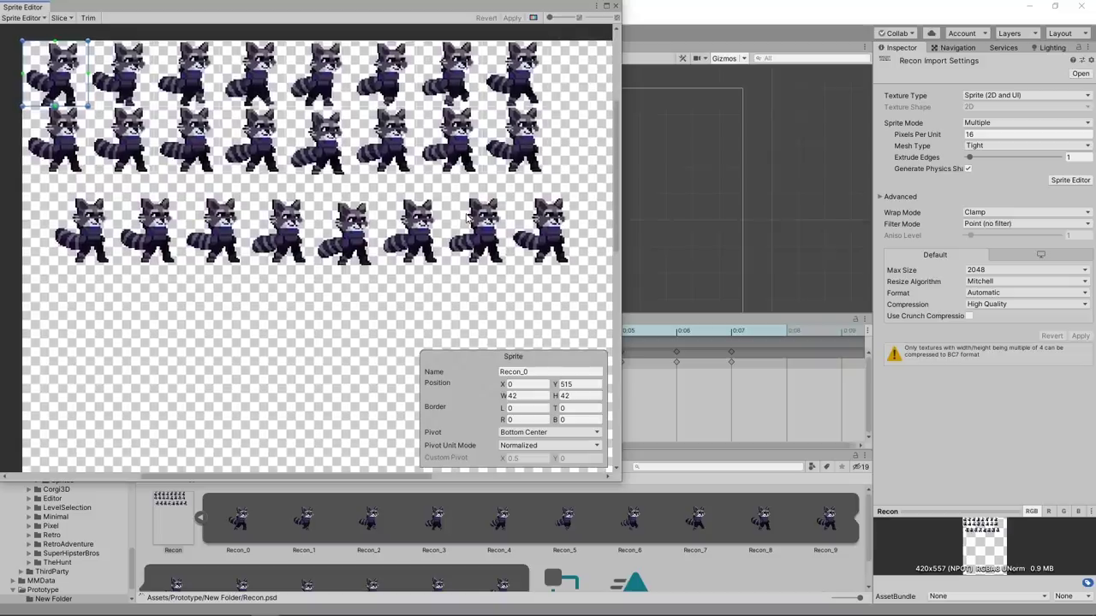
{"action": "left_click_drag", "start_coordinate": [47, 193], "coordinate": [118, 271]}
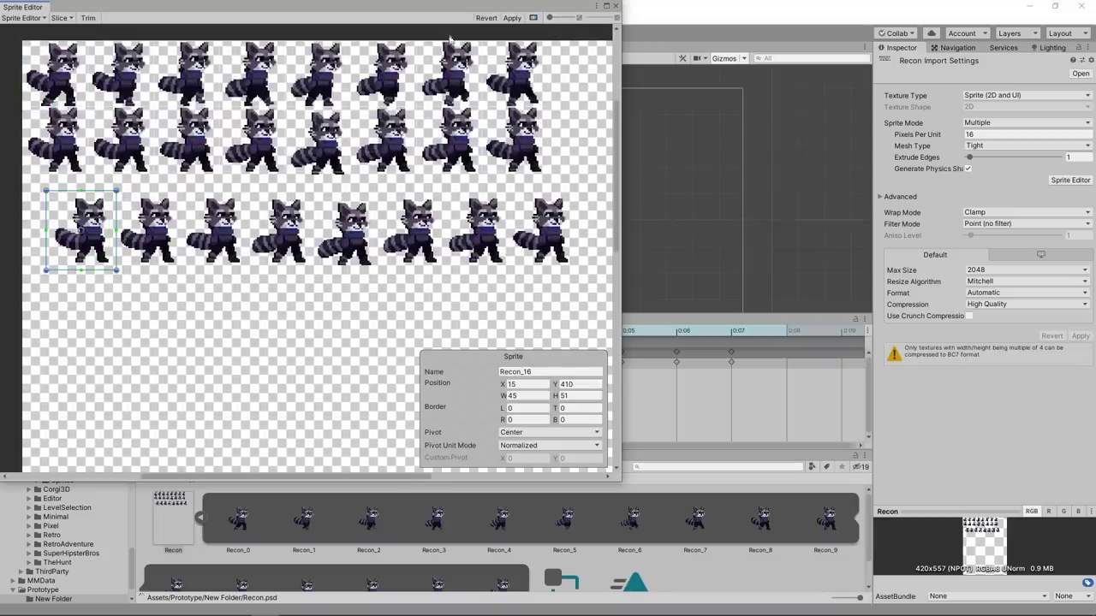
{"action": "left_click", "coordinate": [88, 17]}
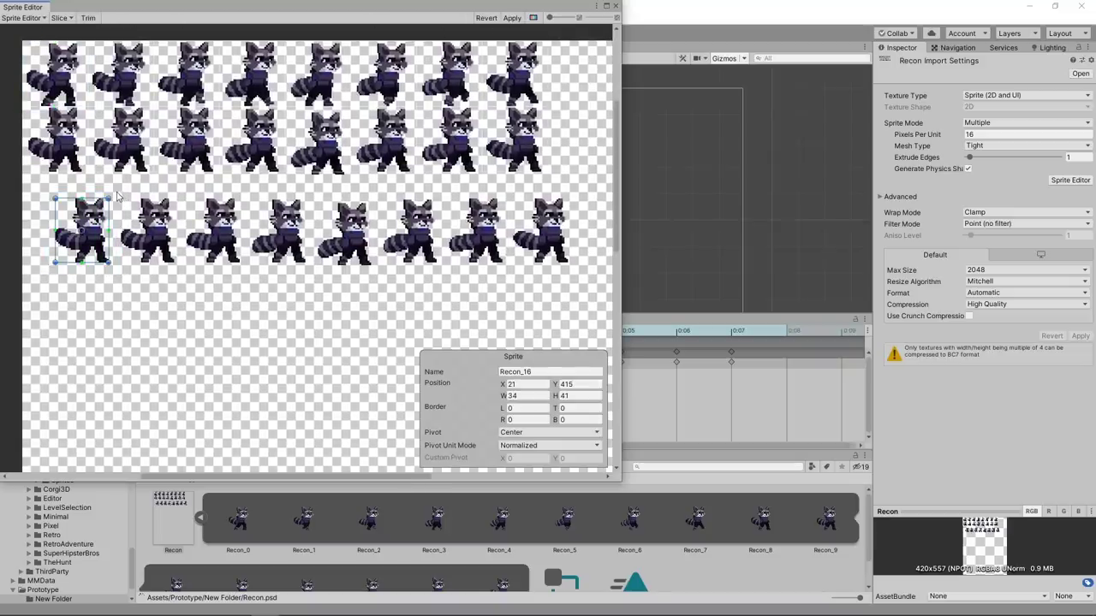
{"action": "key", "text": "Delete"}
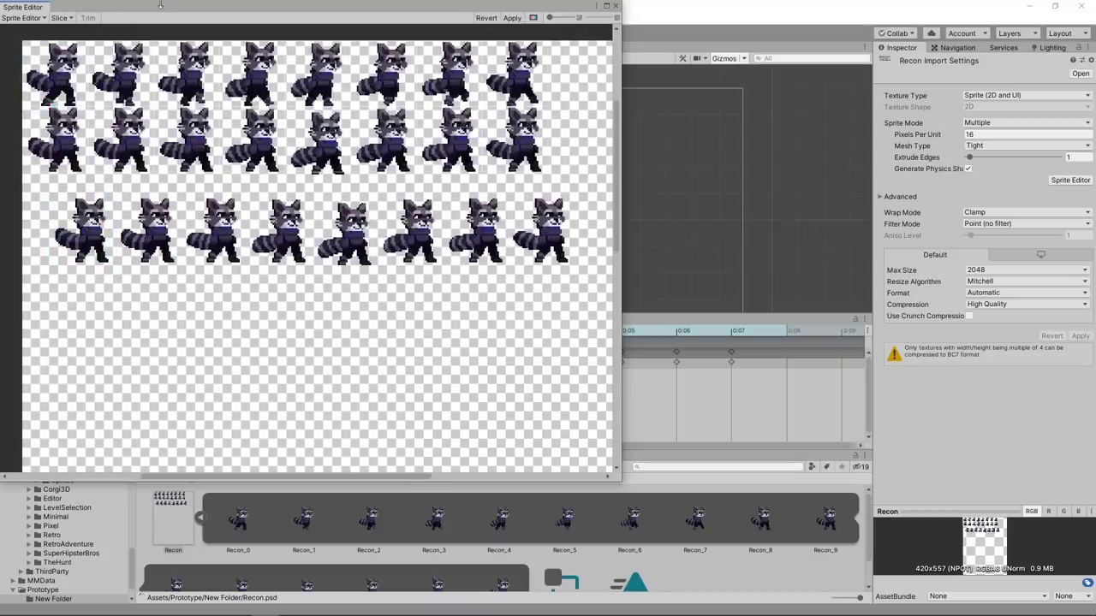
Auto-slice the sheet with the Safe method and view the sprites as alpha silhouettes
{"action": "left_click", "coordinate": [60, 17]}
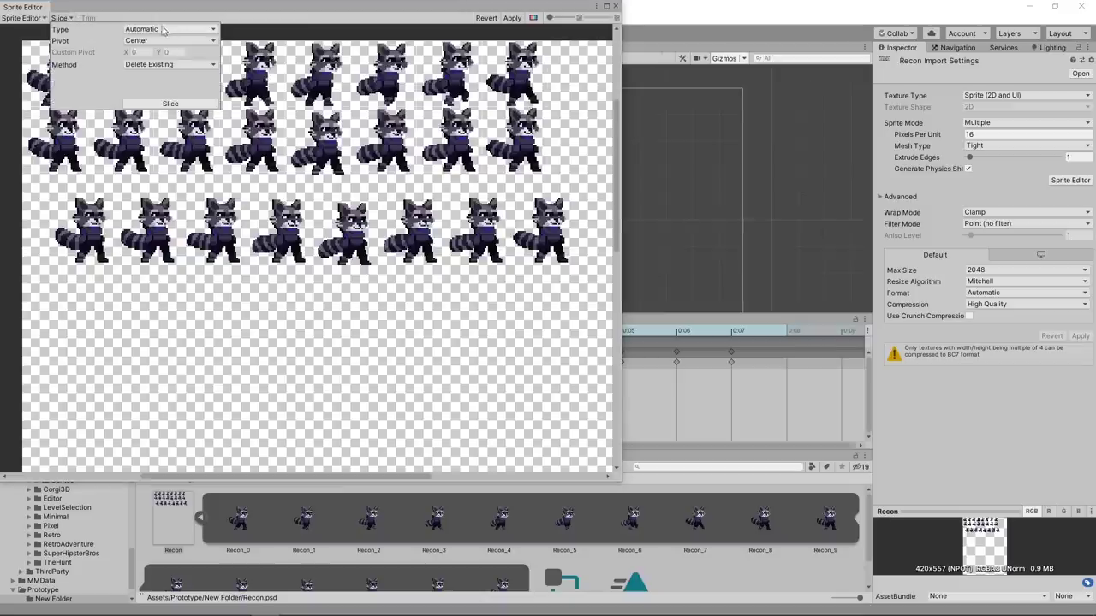
{"action": "left_click", "coordinate": [146, 65]}
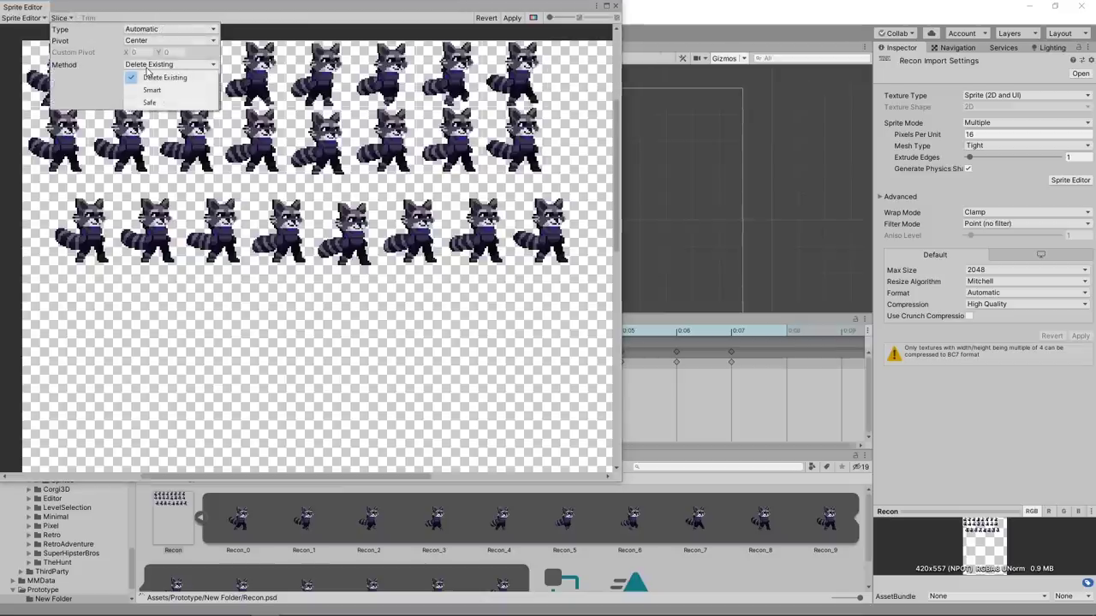
{"action": "left_click", "coordinate": [173, 103]}
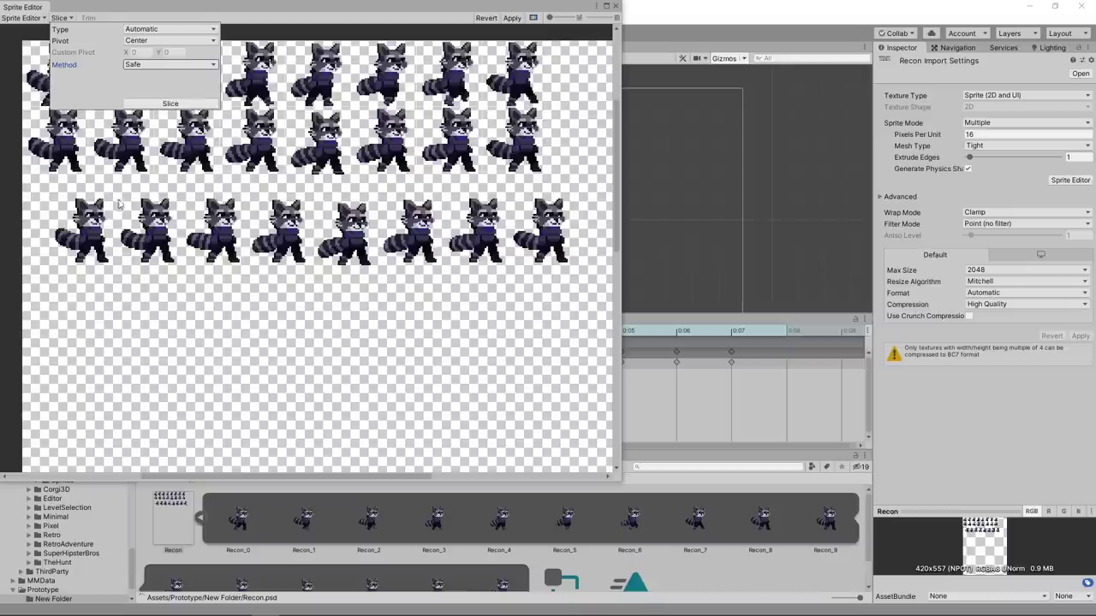
{"action": "left_click", "coordinate": [533, 17]}
{"action": "left_click", "coordinate": [97, 234]}
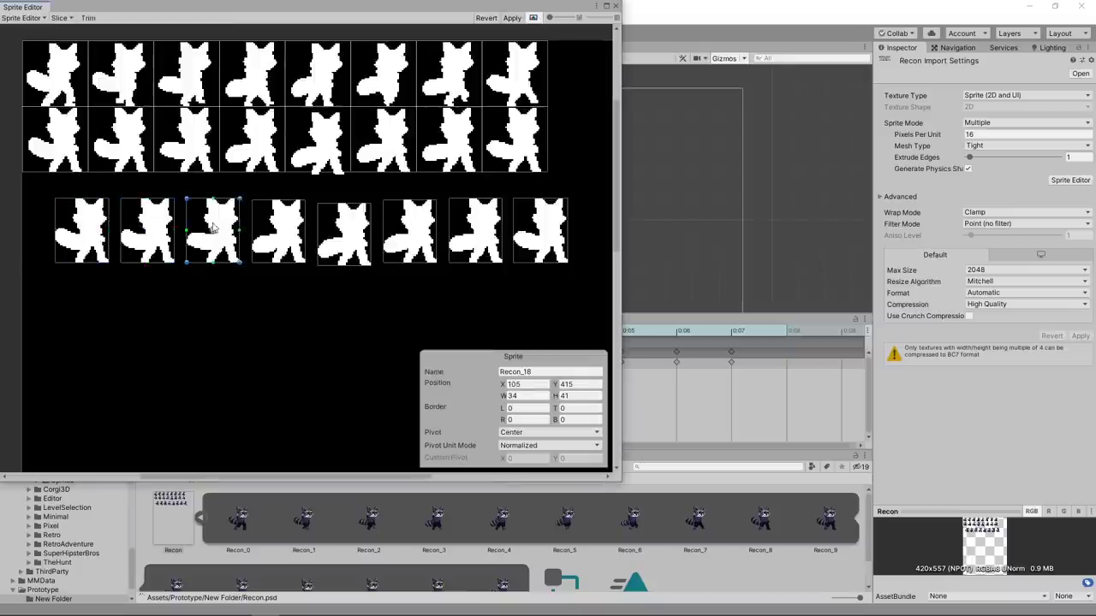
Set Bottom Center pivots on the bottom-row sprites, including Recon_23 and Recon_19
{"action": "left_click", "coordinate": [283, 231]}
{"action": "left_click", "coordinate": [540, 229]}
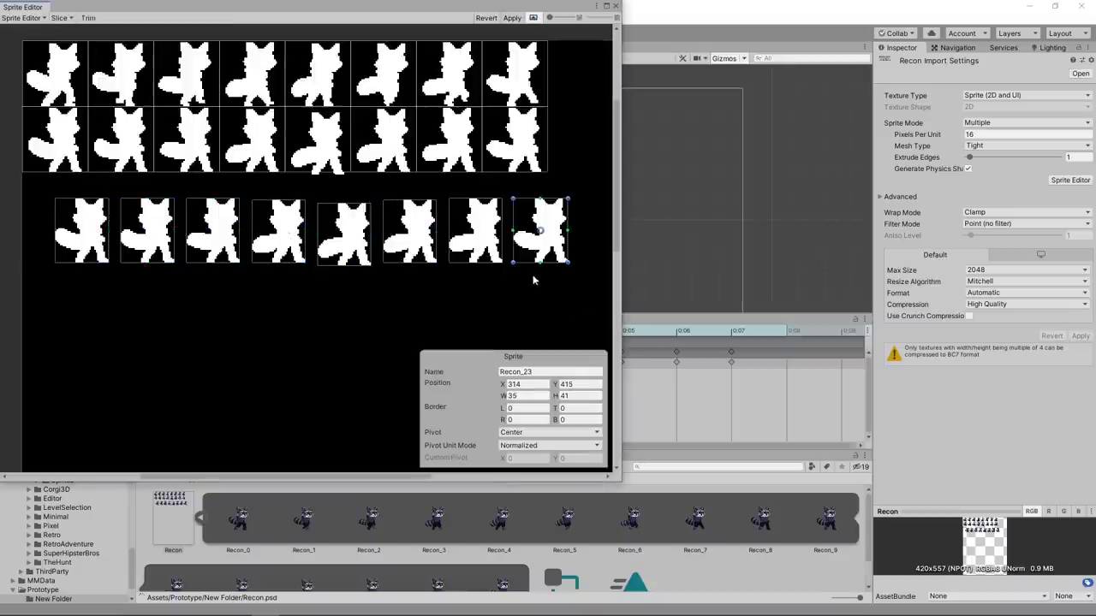
{"action": "left_click", "coordinate": [537, 438]}
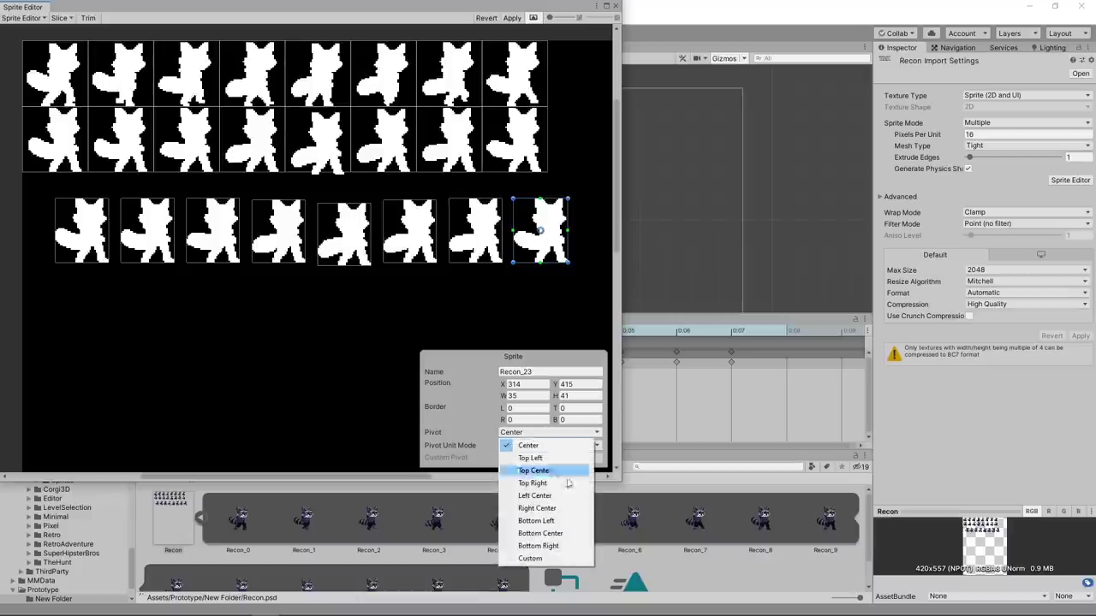
{"action": "left_click", "coordinate": [557, 534]}
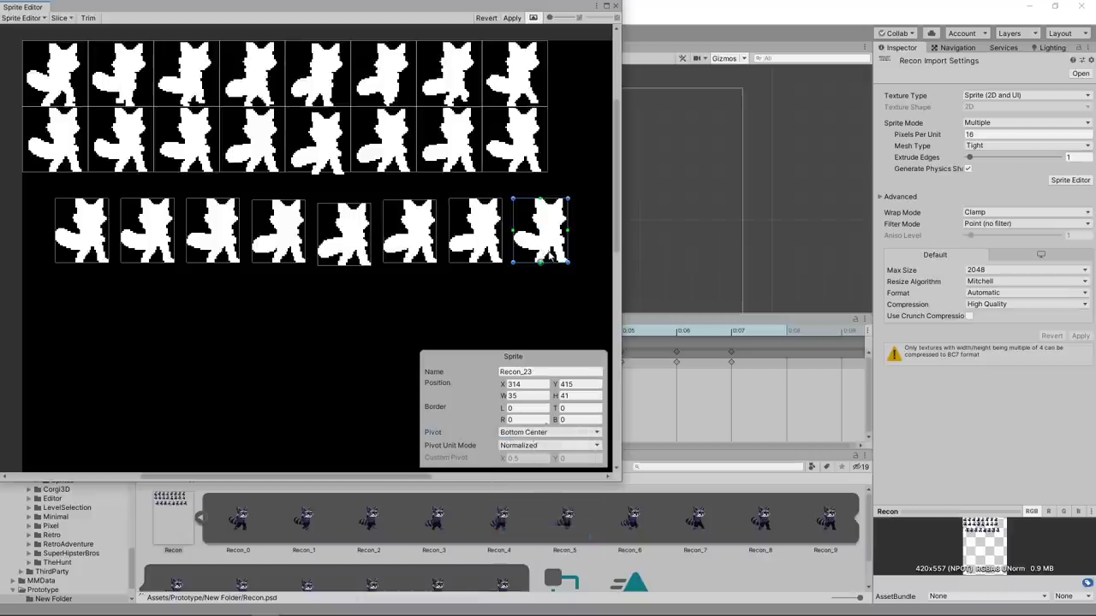
{"action": "left_click", "coordinate": [279, 230]}
{"action": "left_click", "coordinate": [548, 433]}
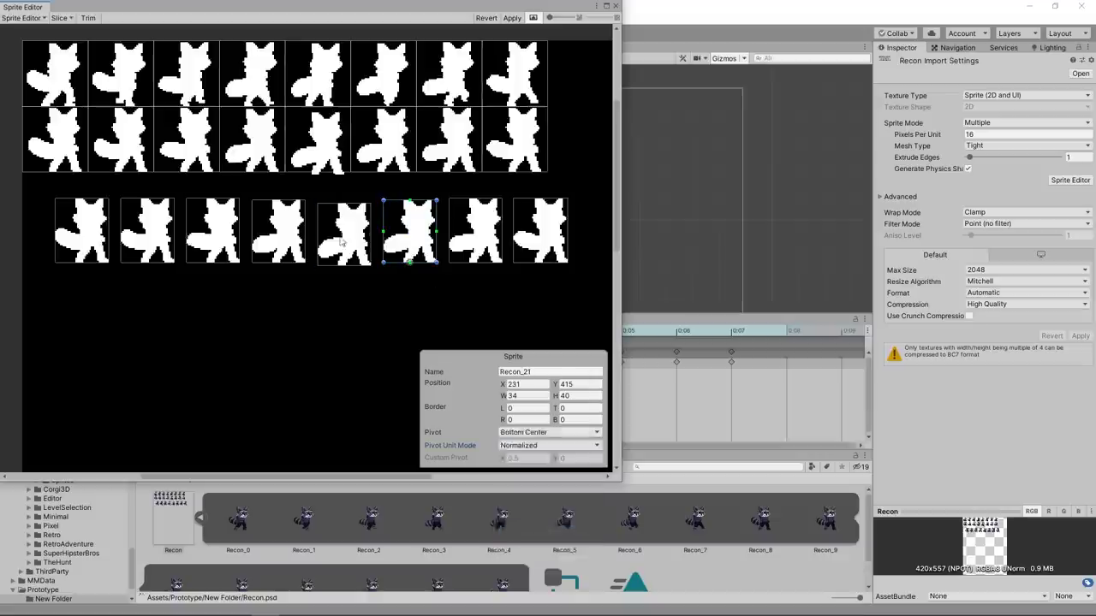
{"action": "left_click", "coordinate": [81, 230]}
{"action": "left_click", "coordinate": [82, 229]}
{"action": "left_click", "coordinate": [548, 433]}
Rename the first bottom-row sprite, Recon_16, to Recon_Idle_0
{"action": "left_click", "coordinate": [540, 534]}
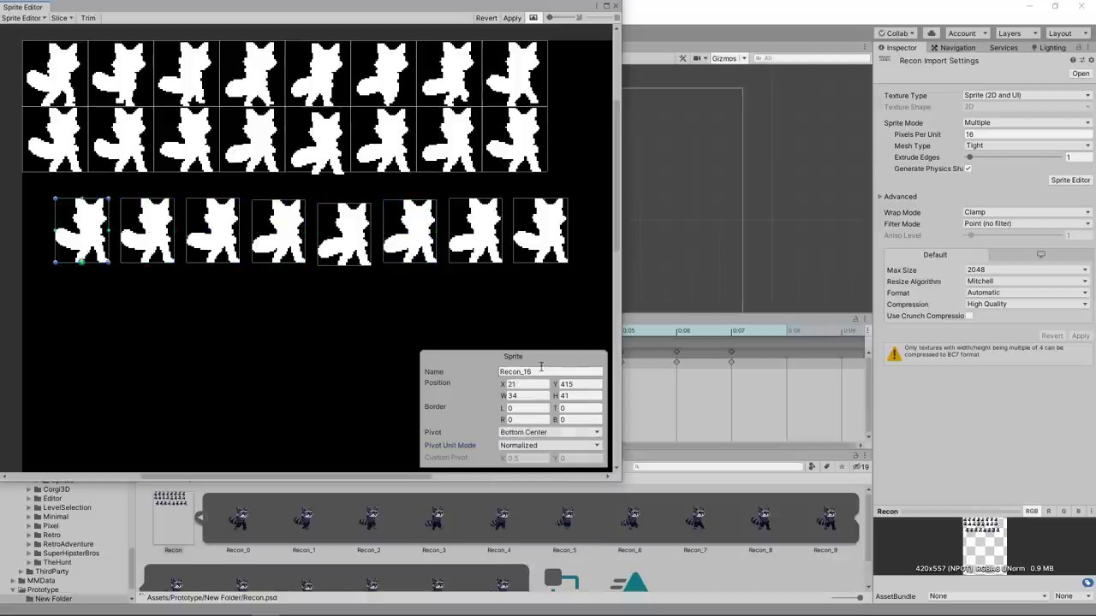
{"action": "left_click", "coordinate": [531, 372]}
{"action": "left_click_drag", "start_coordinate": [532, 372], "coordinate": [524, 372]}
{"action": "type", "text": "Idle_0"}
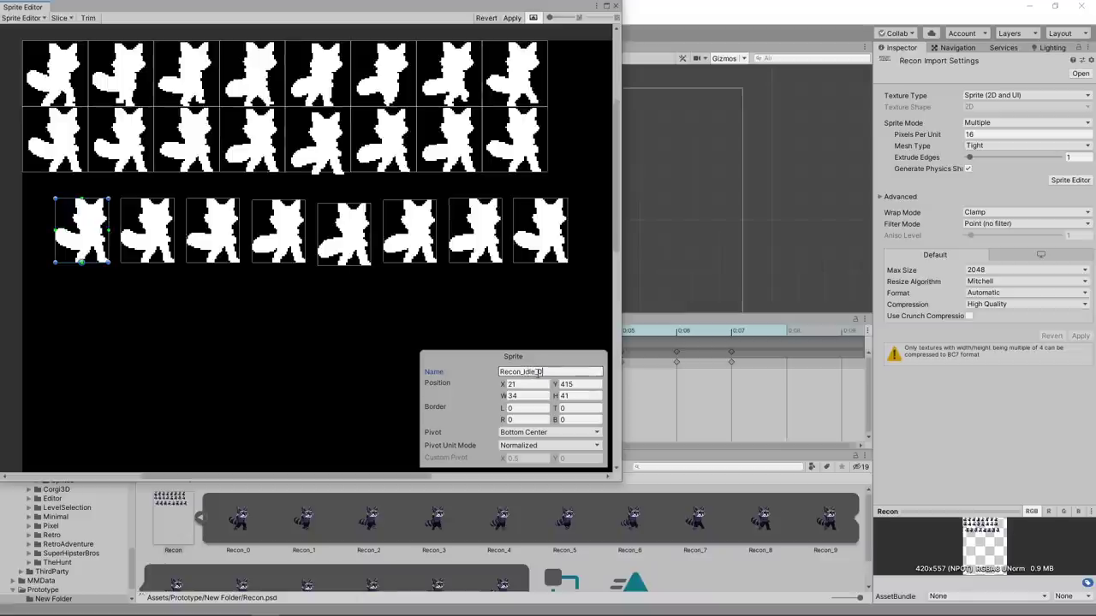
{"action": "key", "text": "Return"}
Name the second and third bottom-row sprites Recon_Idle_1 and Recon_Idle_2
{"action": "left_click", "coordinate": [146, 239]}
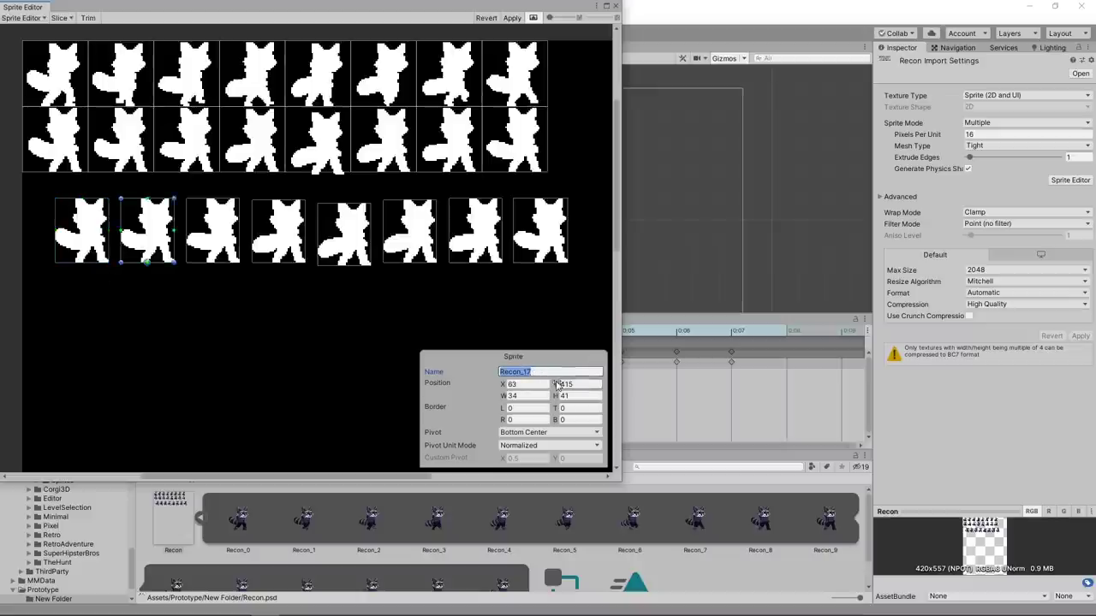
{"action": "type", "text": "Recon_Idle_1"}
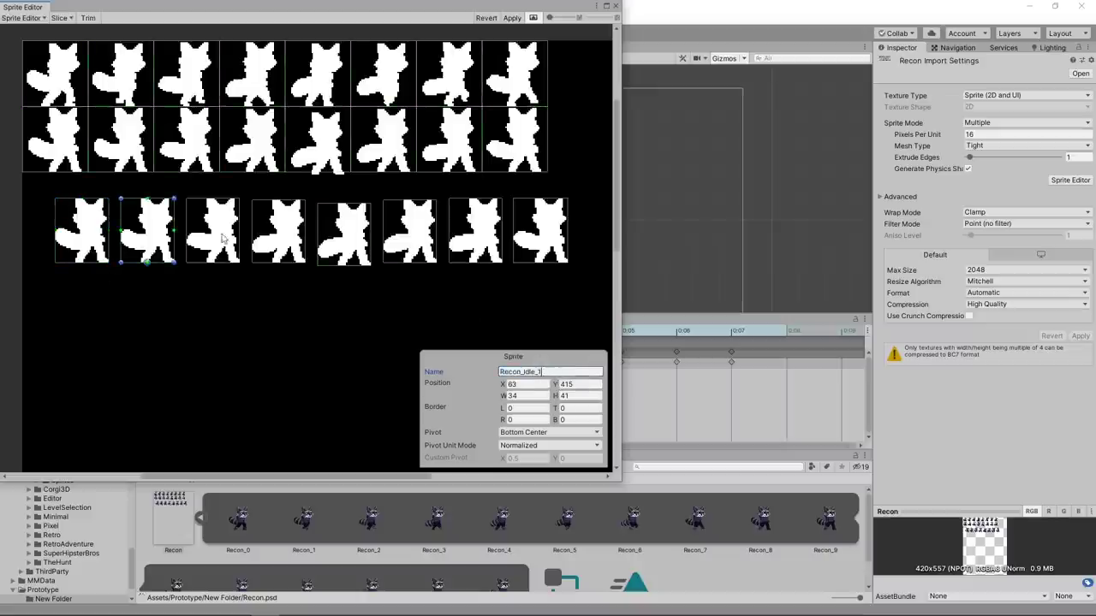
{"action": "key", "text": "Return"}
{"action": "left_click", "coordinate": [214, 233]}
{"action": "type", "text": "Recon_Idle_2"}
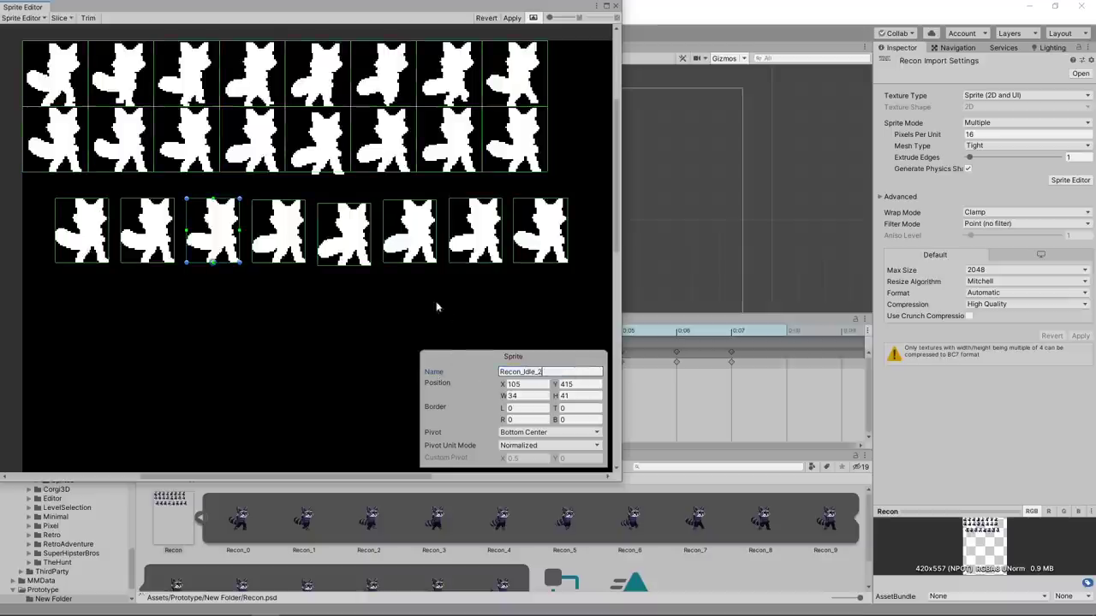
{"action": "key", "text": "Return"}
Start naming the fourth and fifth bottom-row sprites with the Recon_Idle_ prefix
{"action": "left_click", "coordinate": [278, 227]}
{"action": "left_click", "coordinate": [576, 373]}
{"action": "type", "text": "Recon_Idle_"}
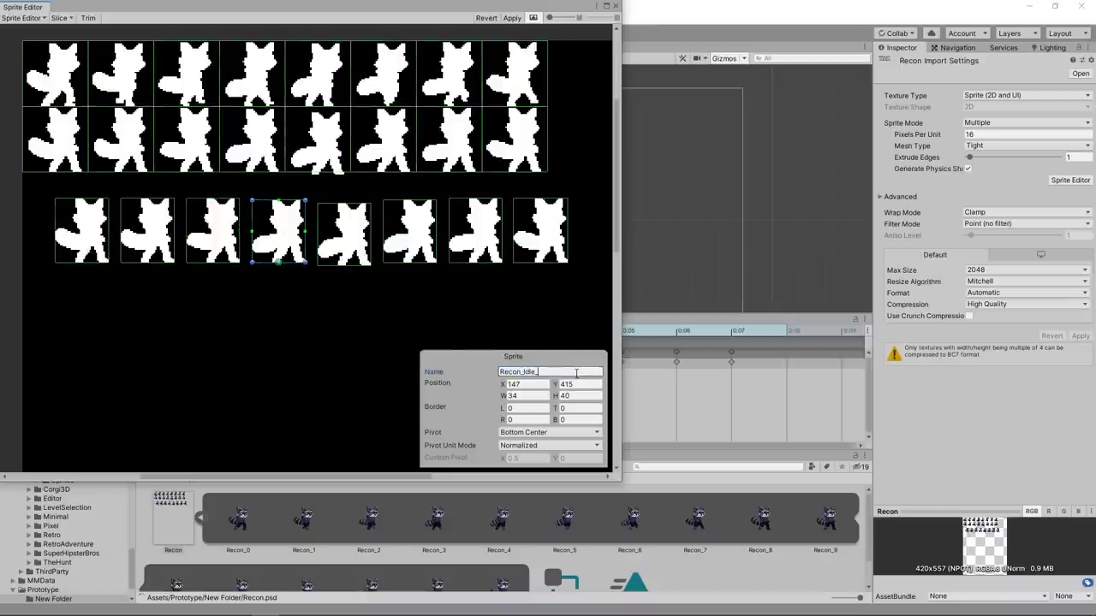
{"action": "left_click", "coordinate": [325, 232]}
{"action": "left_click", "coordinate": [559, 371]}
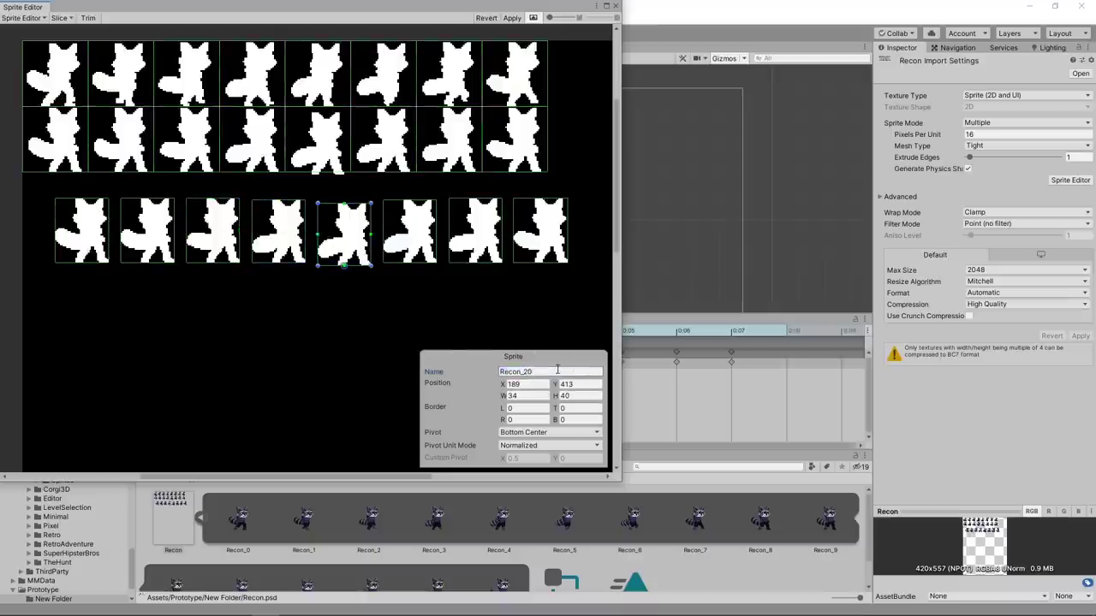
{"action": "type", "text": "Recon_Idle_"}
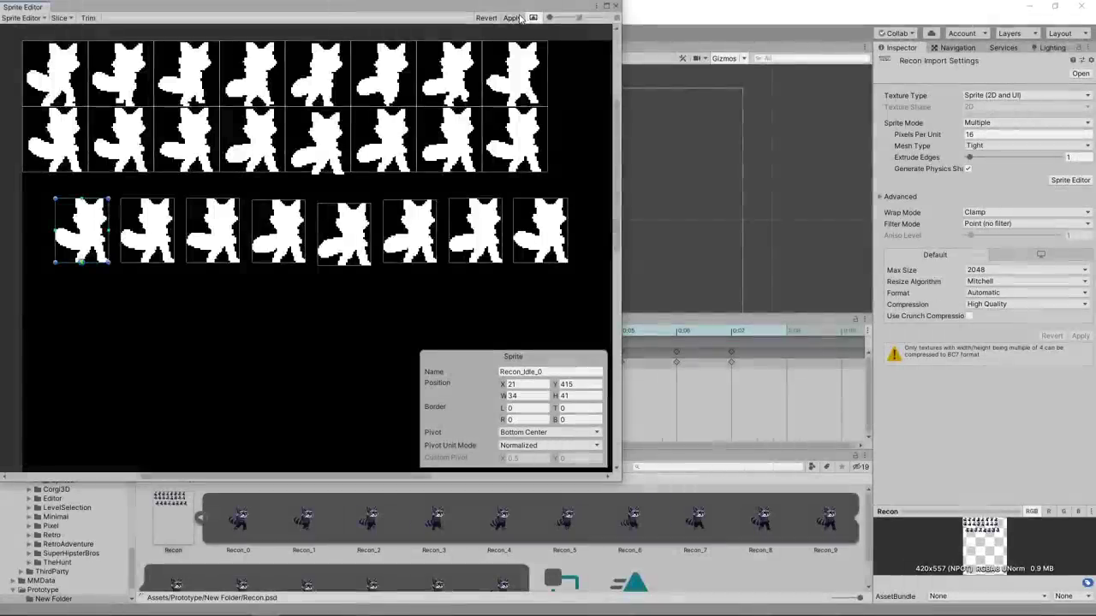
Drag all Recon_Idle sprites into the scene and save the animation as ReconIdle
{"action": "left_click", "coordinate": [615, 7]}
{"action": "scroll", "coordinate": [810, 529], "scroll_direction": "down", "scroll_amount": 2}
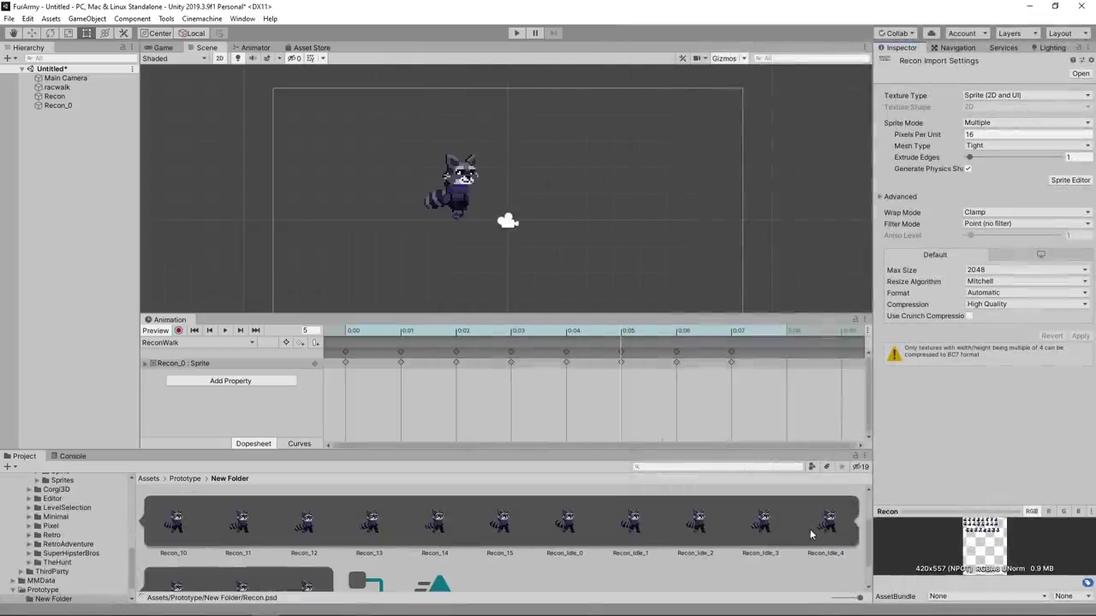
{"action": "scroll", "coordinate": [810, 529], "scroll_direction": "down", "scroll_amount": 1}
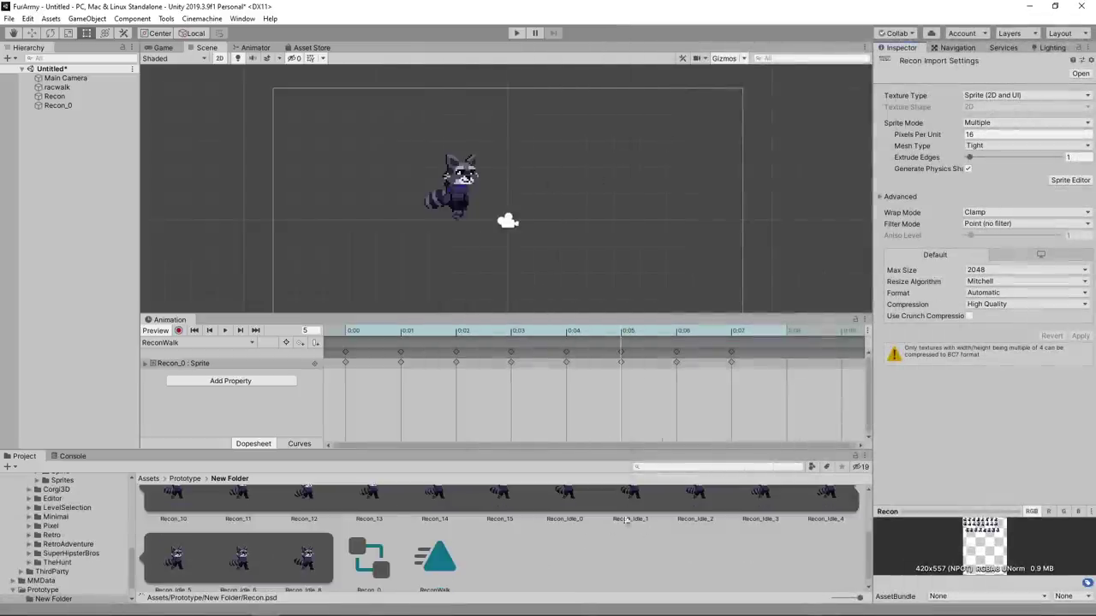
{"action": "left_click", "coordinate": [568, 514]}
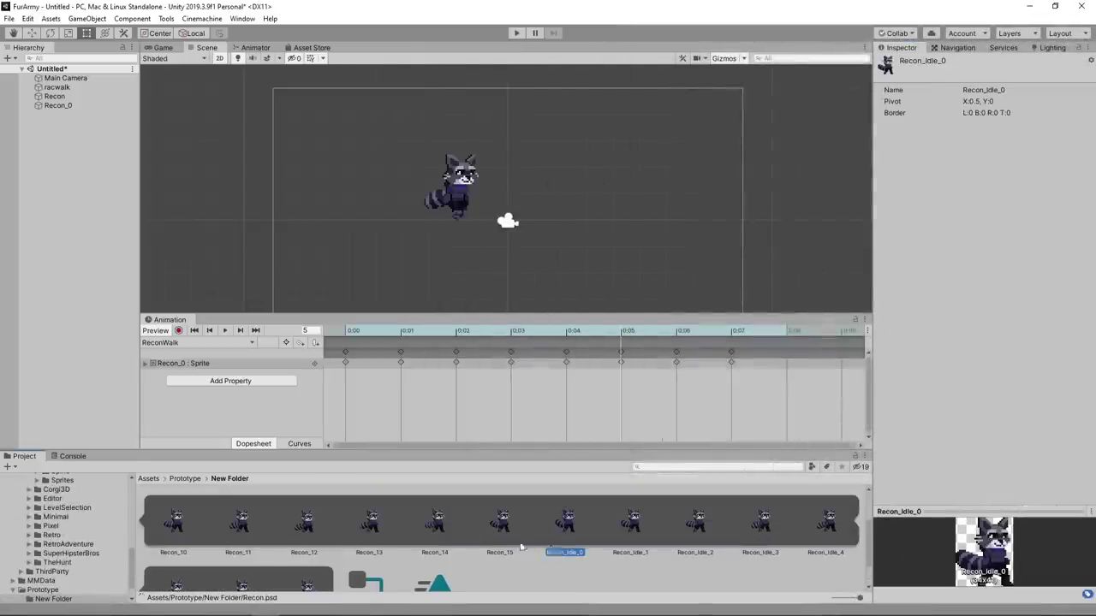
{"action": "scroll", "coordinate": [492, 556], "scroll_direction": "down", "scroll_amount": 1}
{"action": "left_click", "coordinate": [321, 559], "text": "shift"}
{"action": "mouse_move", "coordinate": [572, 507]}
{"action": "left_mouse_down"}
{"action": "mouse_move", "coordinate": [562, 224]}
{"action": "mouse_move", "coordinate": [549, 219]}
{"action": "left_mouse_up"}
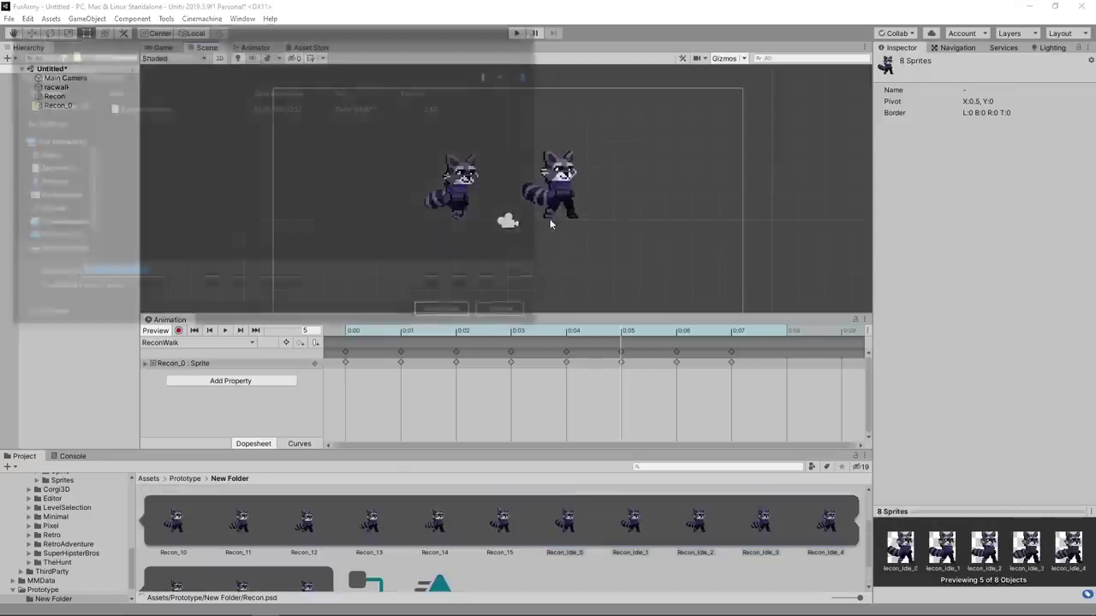
{"action": "type", "text": "ReconIdle"}
{"action": "key", "text": "Return"}
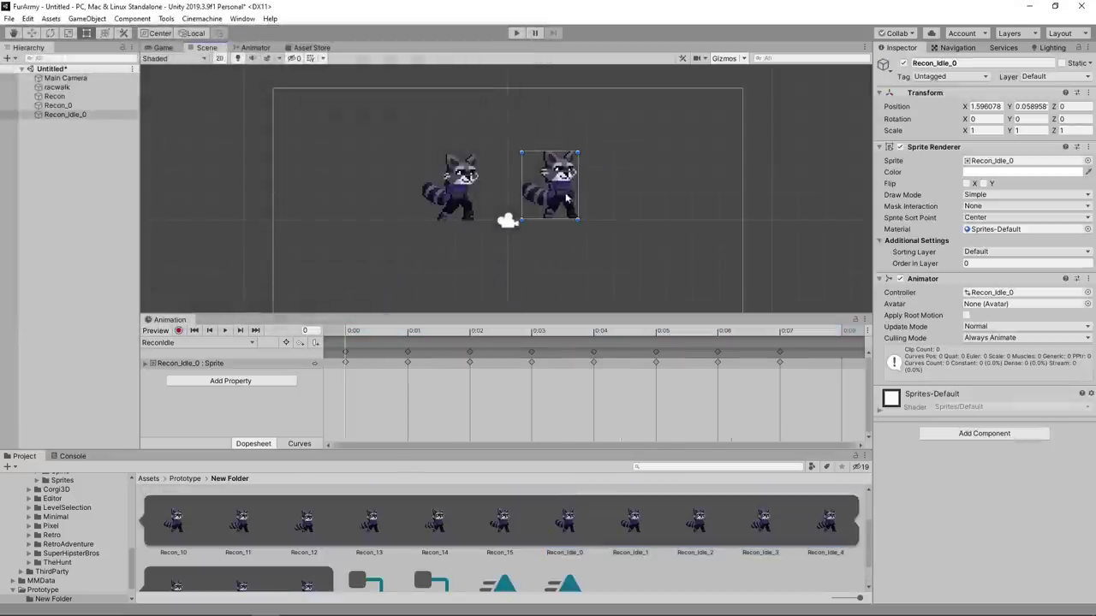
Delete the ReconWalk animation clip from New Folder and confirm the deletion
{"action": "scroll", "coordinate": [319, 535], "scroll_direction": "up", "scroll_amount": 2}
{"action": "scroll", "coordinate": [319, 535], "scroll_direction": "up", "scroll_amount": 2}
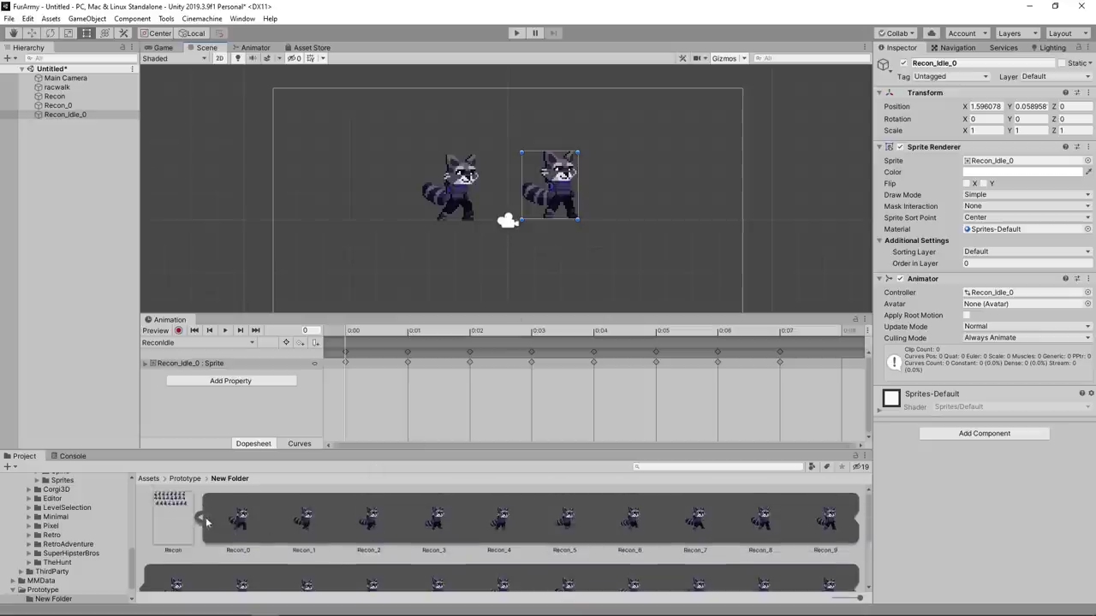
{"action": "left_click", "coordinate": [199, 517]}
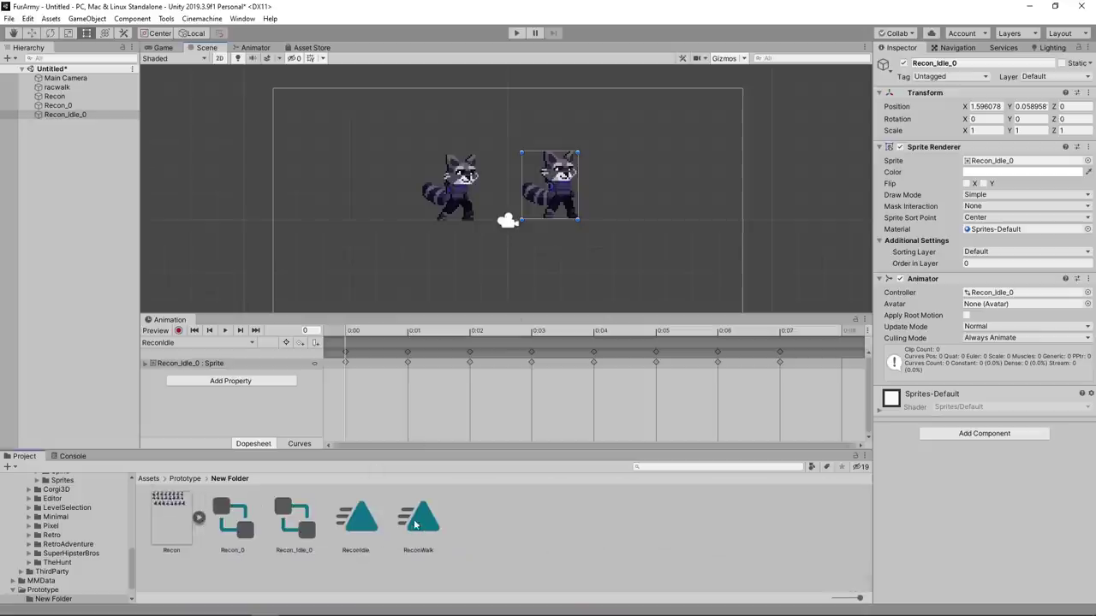
{"action": "left_click", "coordinate": [435, 532]}
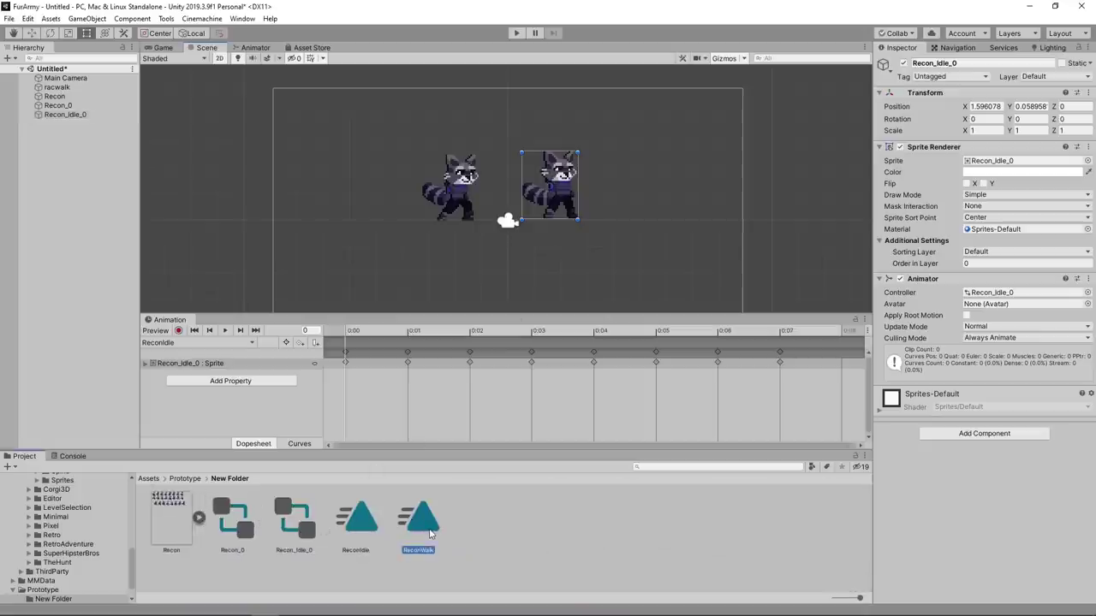
{"action": "key", "text": "Delete"}
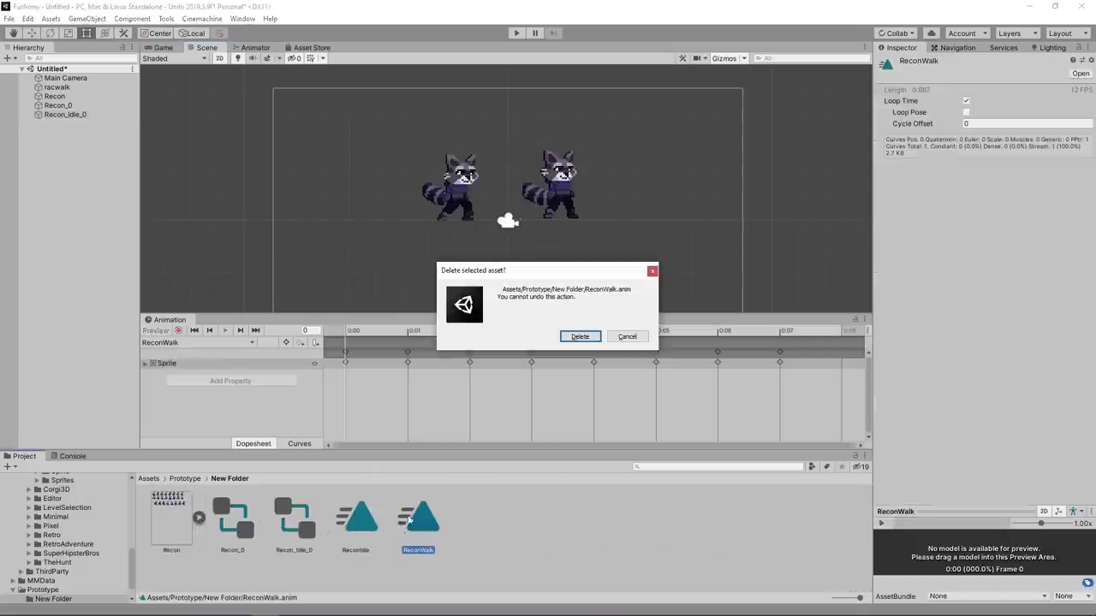
{"action": "key", "text": "Return"}
{"action": "left_click", "coordinate": [358, 532]}
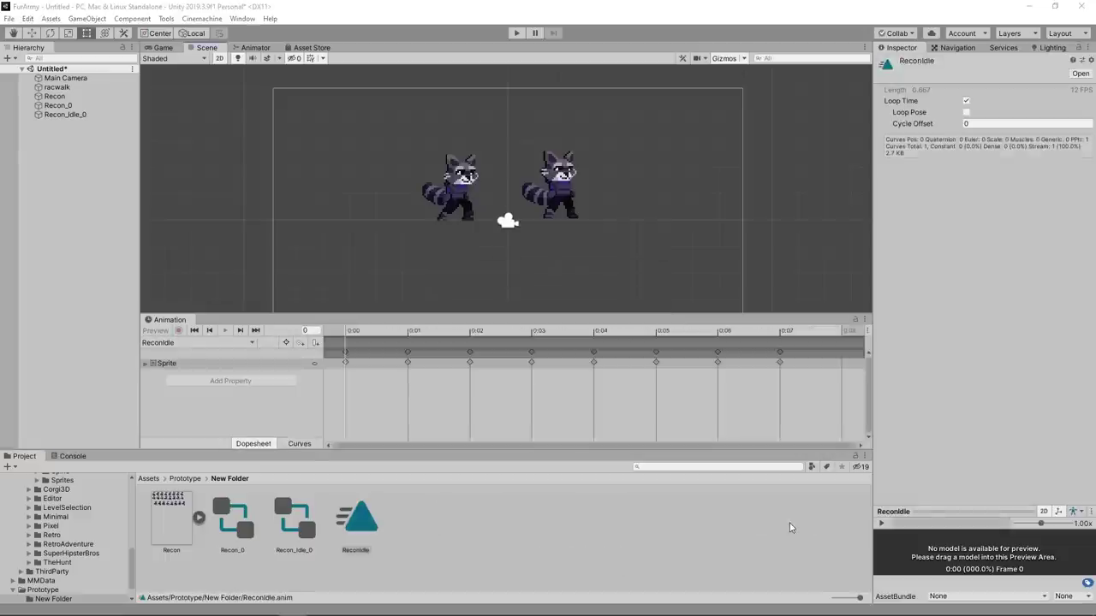
{"action": "key", "text": "alt+Tab"}
Reopen Recon in the Sprite Editor, remove a stray sprite rectangle, and toggle the alpha view
{"action": "left_click", "coordinate": [179, 500]}
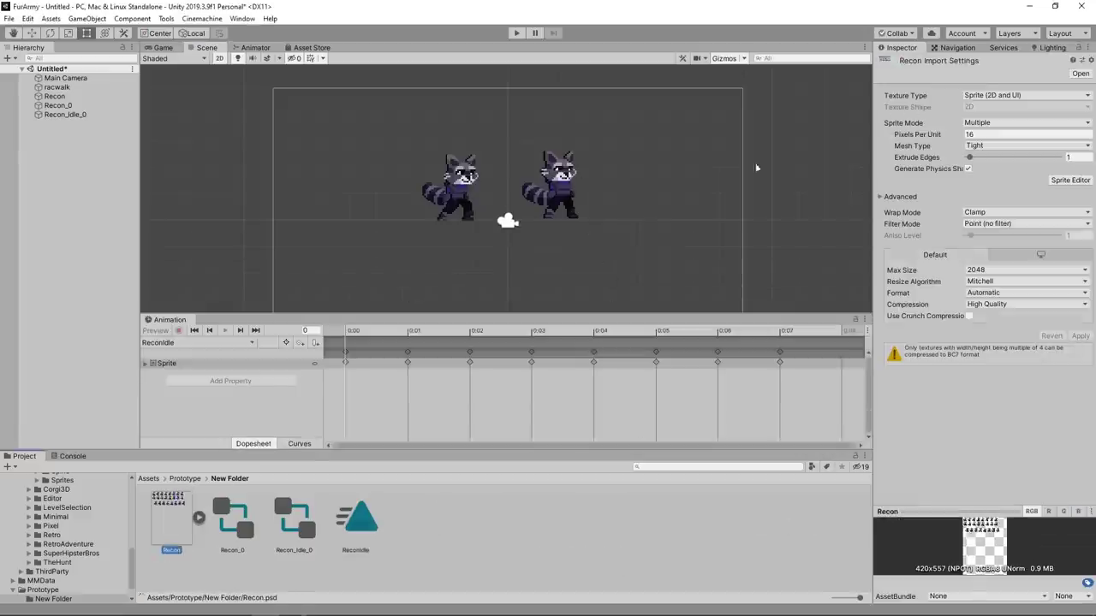
{"action": "left_click", "coordinate": [1070, 180]}
{"action": "scroll", "coordinate": [343, 145], "scroll_direction": "up", "scroll_amount": 2}
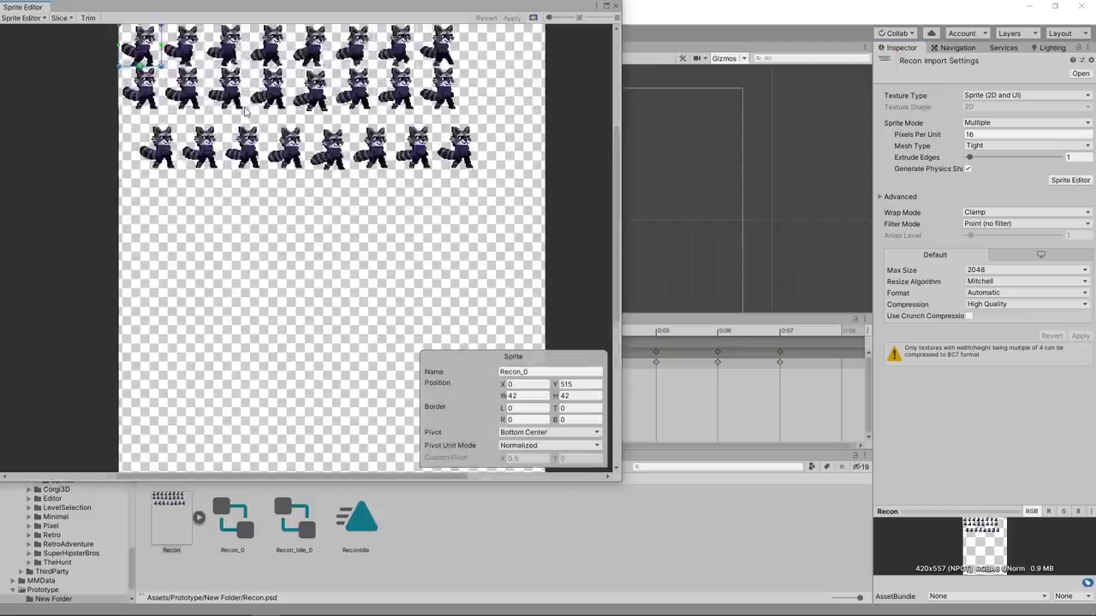
{"action": "scroll", "coordinate": [343, 145], "scroll_direction": "up", "scroll_amount": 1}
{"action": "left_click_drag", "start_coordinate": [235, 240], "coordinate": [356, 313]}
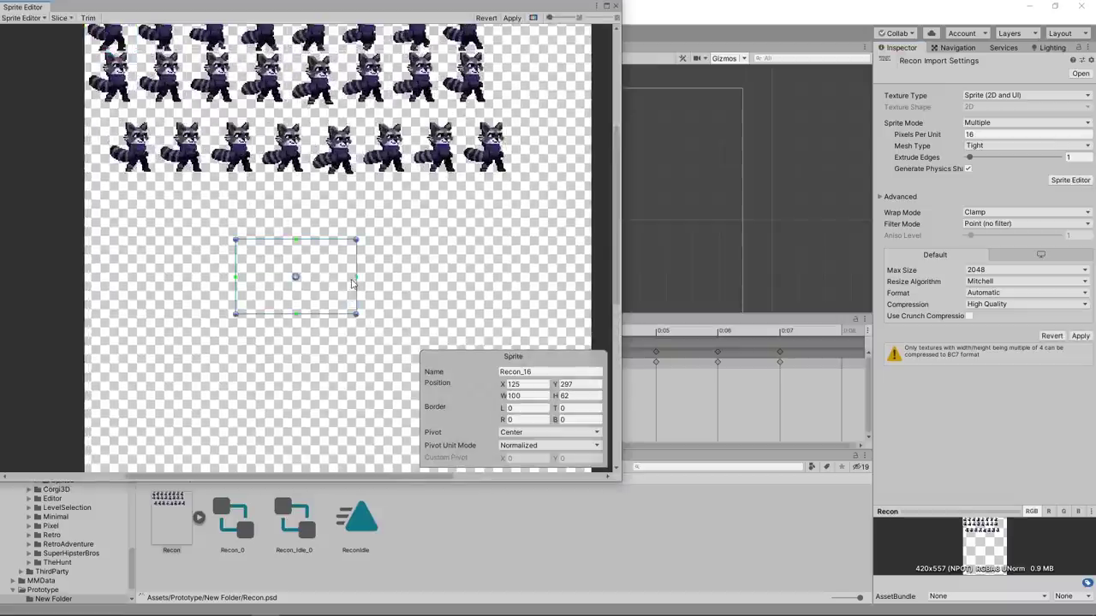
{"action": "key", "text": "Delete"}
{"action": "scroll", "coordinate": [393, 291], "scroll_direction": "up", "scroll_amount": 3}
{"action": "scroll", "coordinate": [432, 214], "scroll_direction": "up", "scroll_amount": 1}
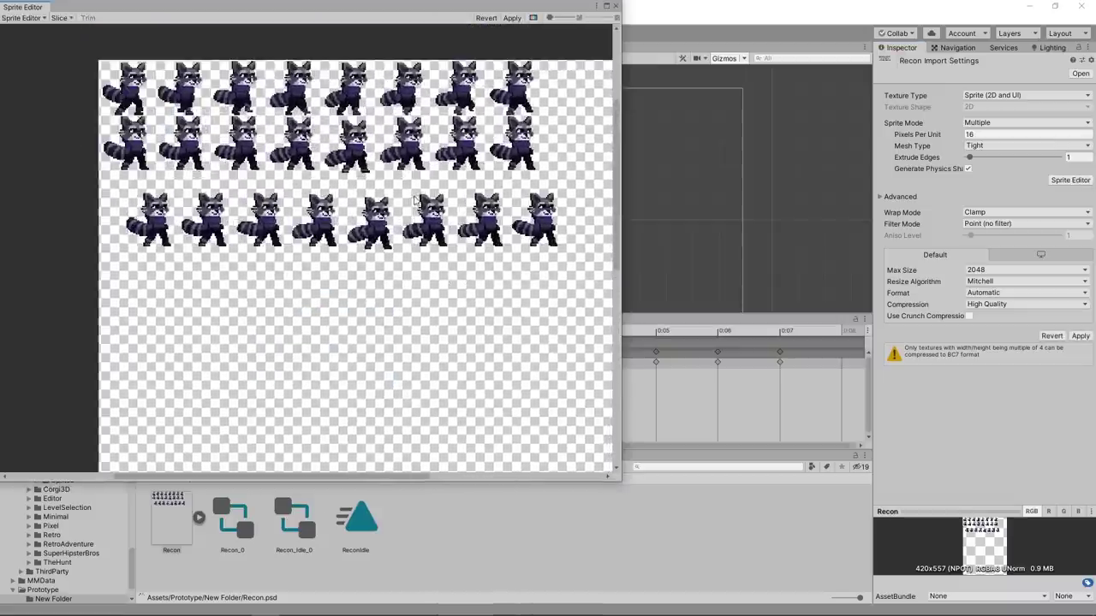
{"action": "left_click", "coordinate": [533, 18]}
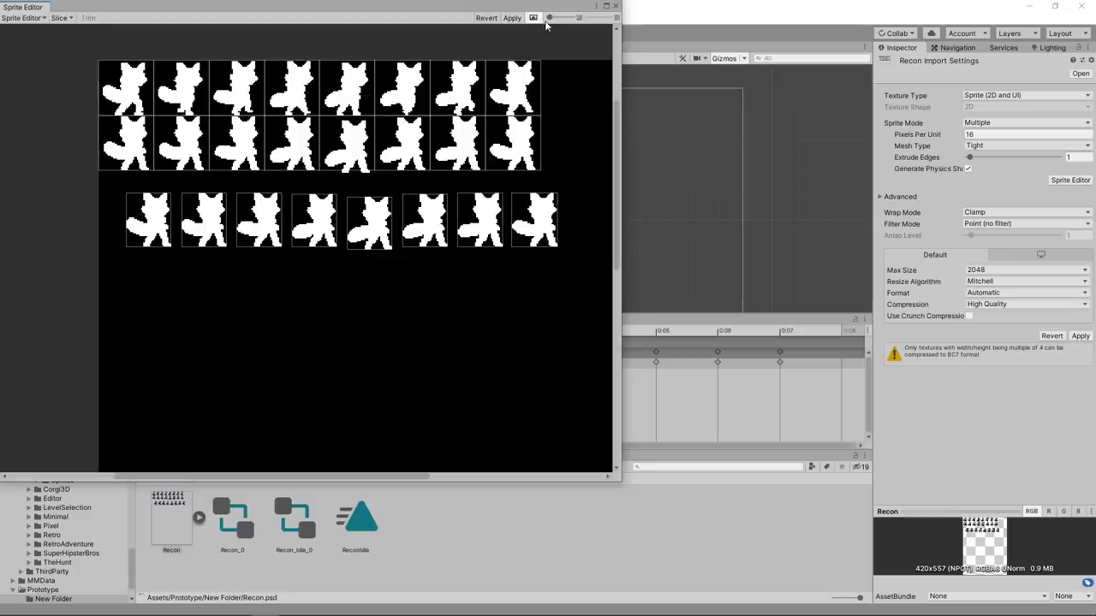
{"action": "left_click", "coordinate": [534, 18]}
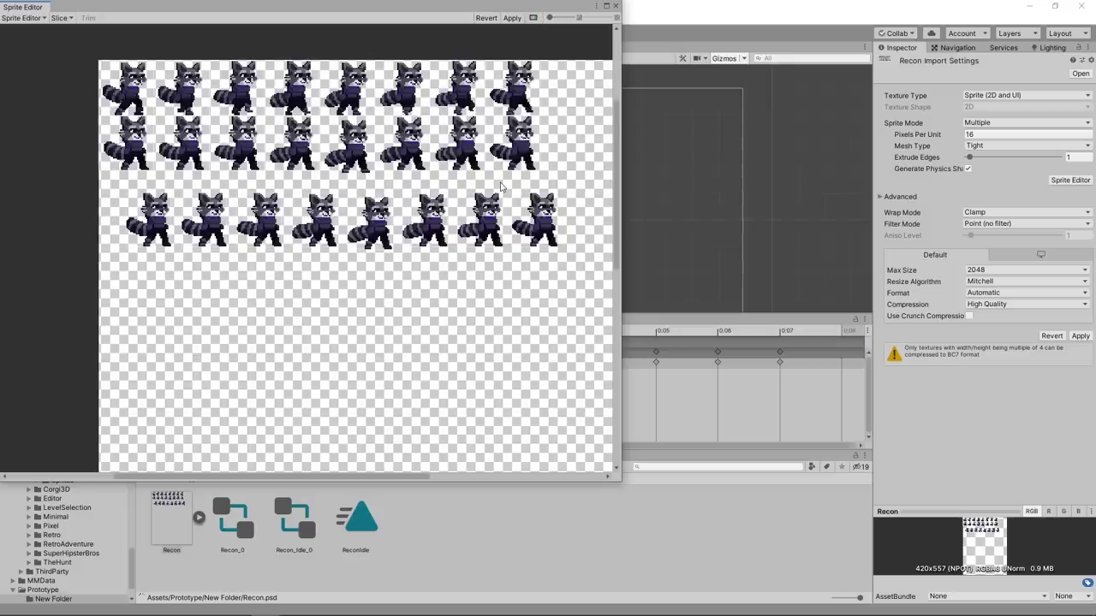
Apply Recon's pending import settings and reveal the Recon file in its folder
{"action": "key", "text": "alt+Tab"}
{"action": "key", "text": "alt+Tab"}
{"action": "key", "text": "alt+Tab"}
{"action": "key", "text": "Escape"}
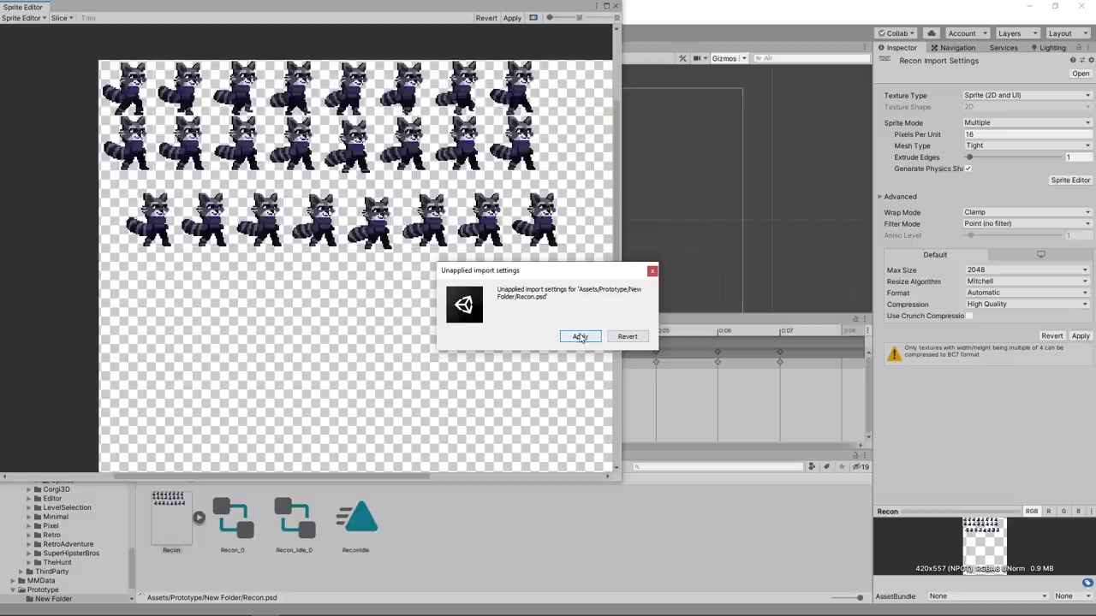
{"action": "left_click", "coordinate": [581, 336]}
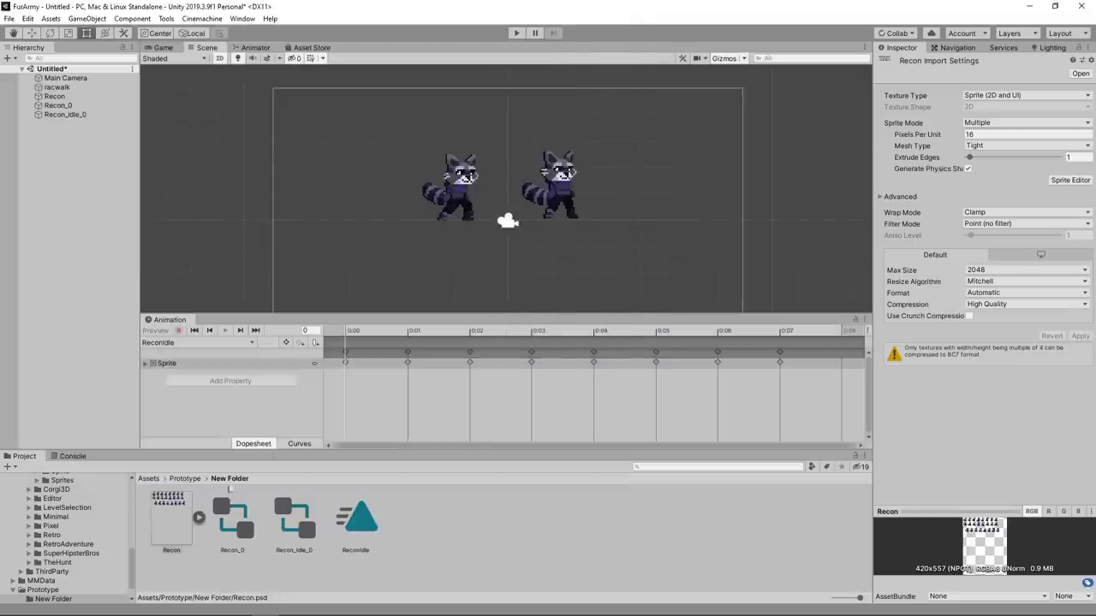
{"action": "right_click", "coordinate": [178, 515]}
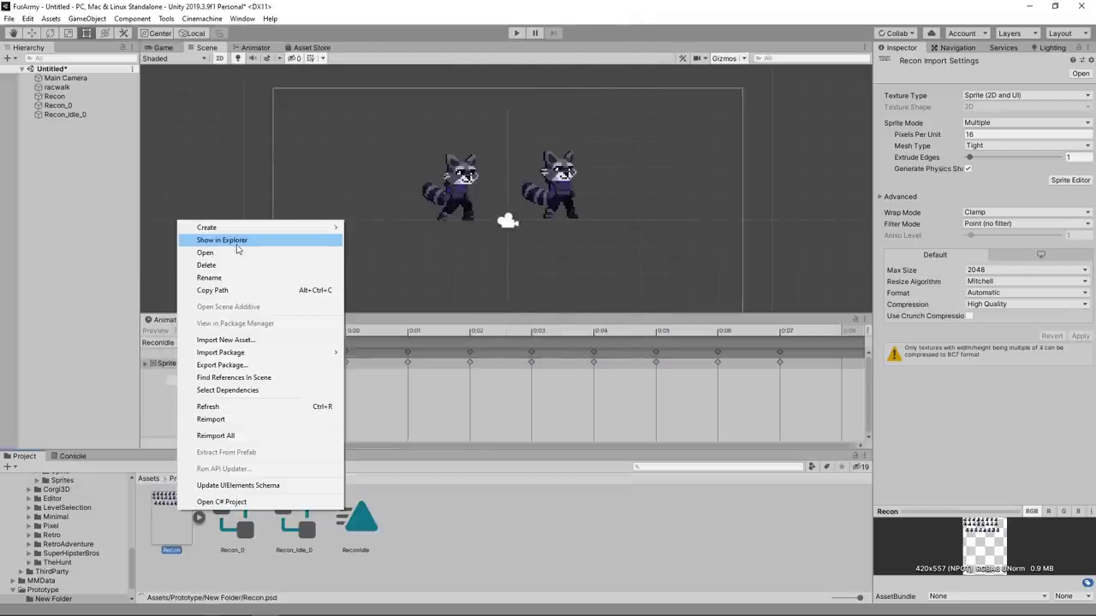
{"action": "left_click", "coordinate": [237, 245]}
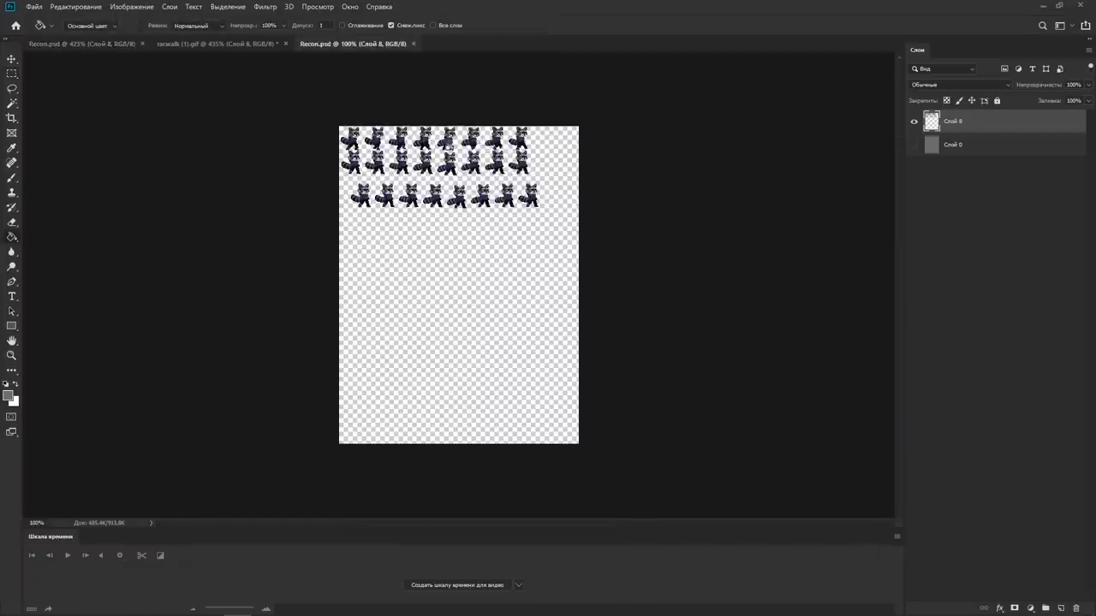
In the Recon.psd tab, turn on the Слой 0 layer's visibility and save with Ctrl+S
{"action": "left_click", "coordinate": [126, 44]}
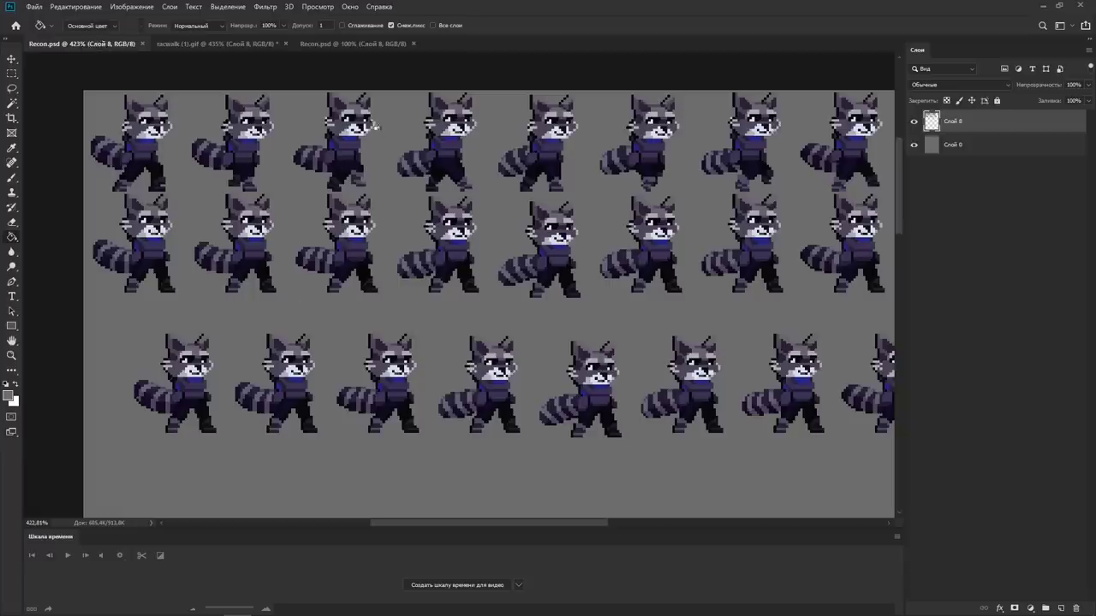
{"action": "left_click", "coordinate": [357, 45]}
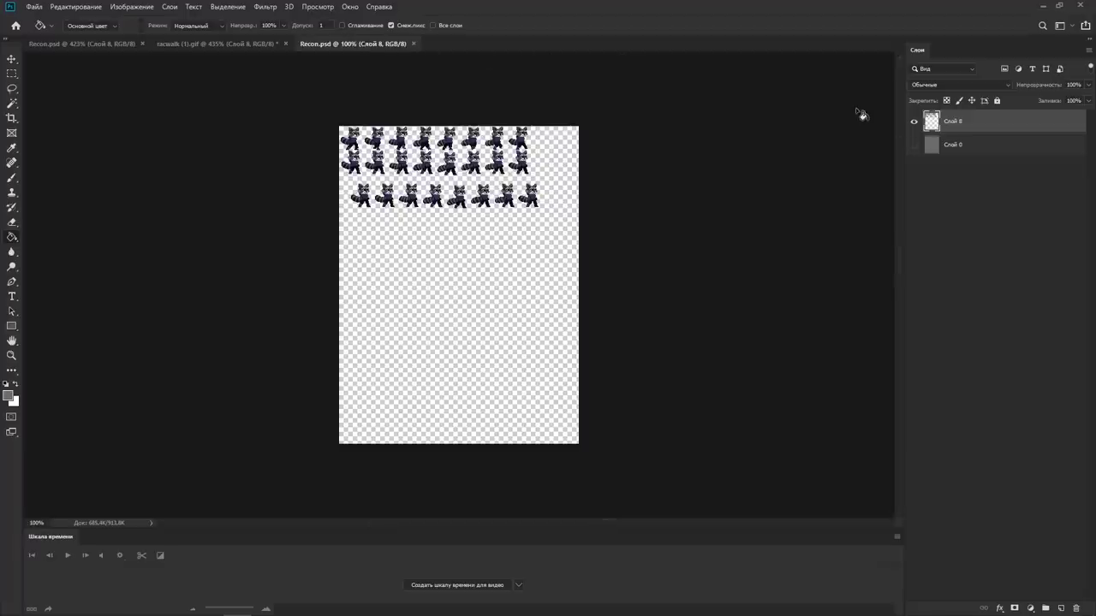
{"action": "key", "text": "alt+Tab"}
{"action": "left_click", "coordinate": [1017, 69]}
{"action": "left_click", "coordinate": [914, 144]}
{"action": "key", "text": "ctrl+s"}
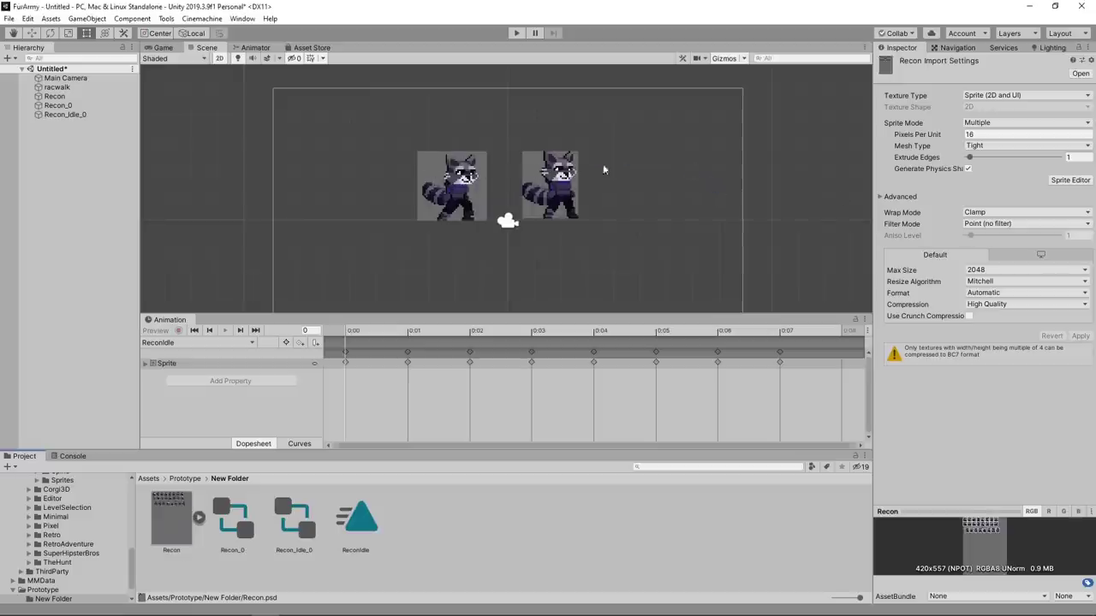
Reopen the Recon sheet's Sprite Editor and pan around the frames on grey
{"action": "left_click", "coordinate": [1069, 180]}
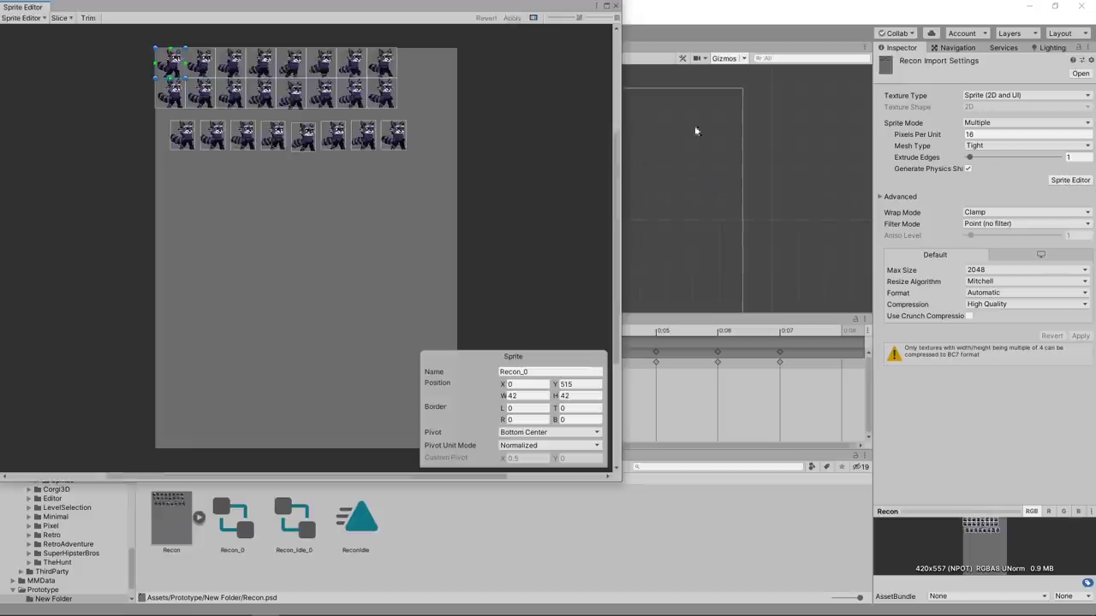
{"action": "scroll", "coordinate": [366, 95], "scroll_direction": "up", "scroll_amount": 2}
{"action": "scroll", "coordinate": [207, 197], "scroll_direction": "up", "scroll_amount": 2}
{"action": "scroll", "coordinate": [207, 197], "scroll_direction": "up", "scroll_amount": 2}
{"action": "scroll", "coordinate": [288, 282], "scroll_direction": "up", "scroll_amount": 2}
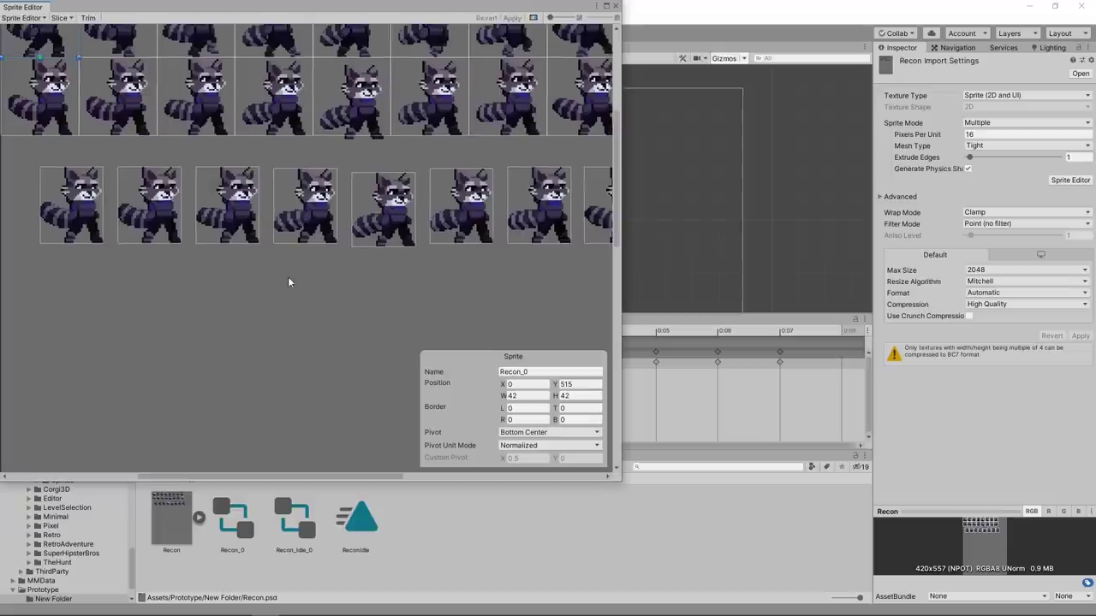
{"action": "left_click_drag", "start_coordinate": [196, 255], "coordinate": [287, 393]}
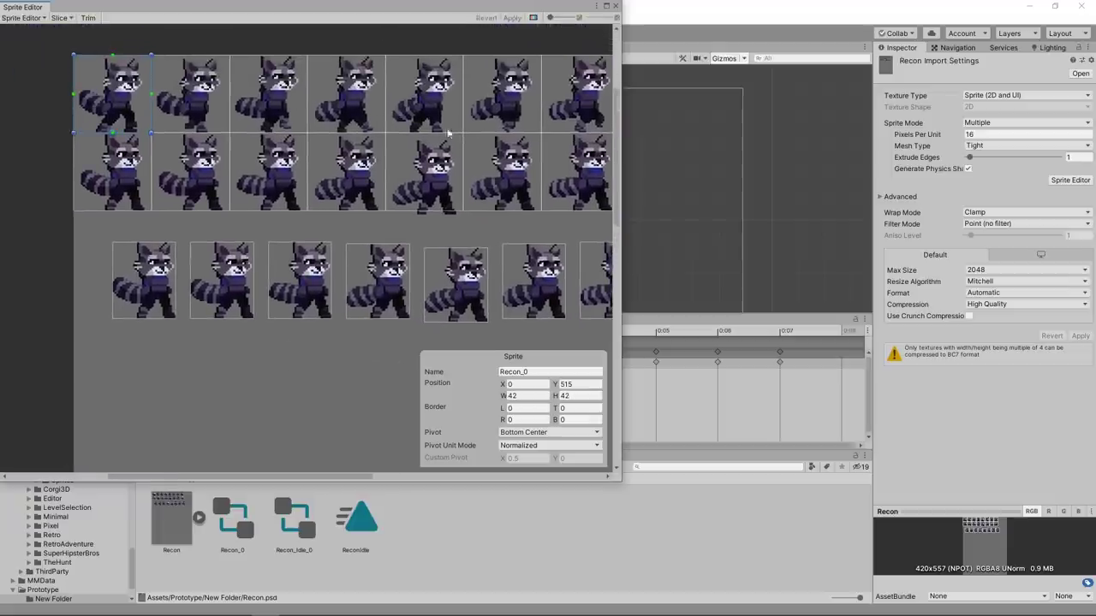
{"action": "left_click_drag", "start_coordinate": [447, 133], "coordinate": [370, 198]}
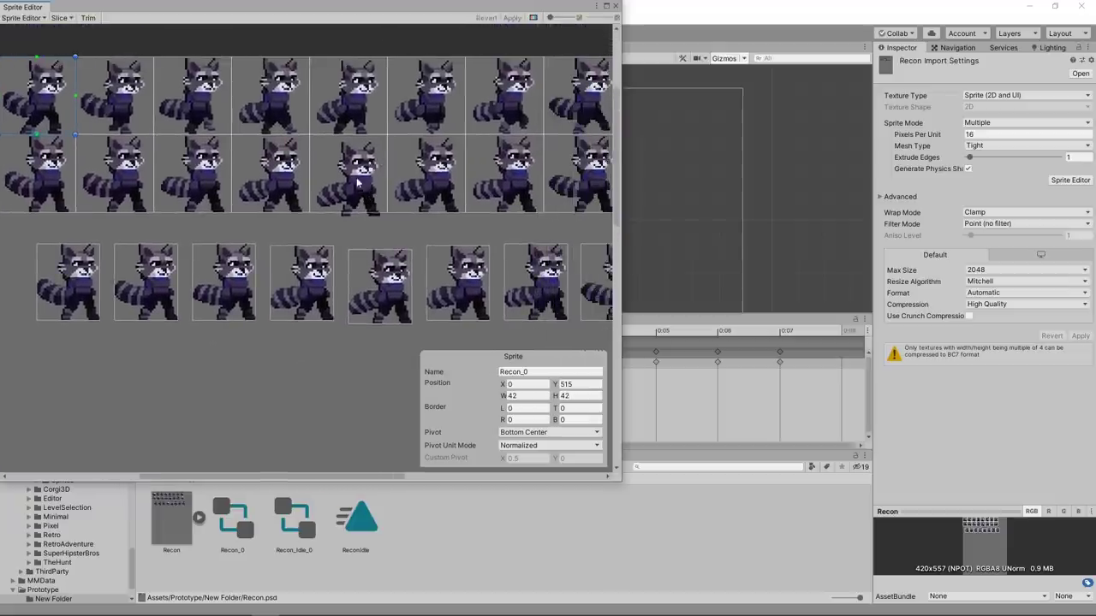
{"action": "scroll", "coordinate": [476, 189], "scroll_direction": "down", "scroll_amount": 2}
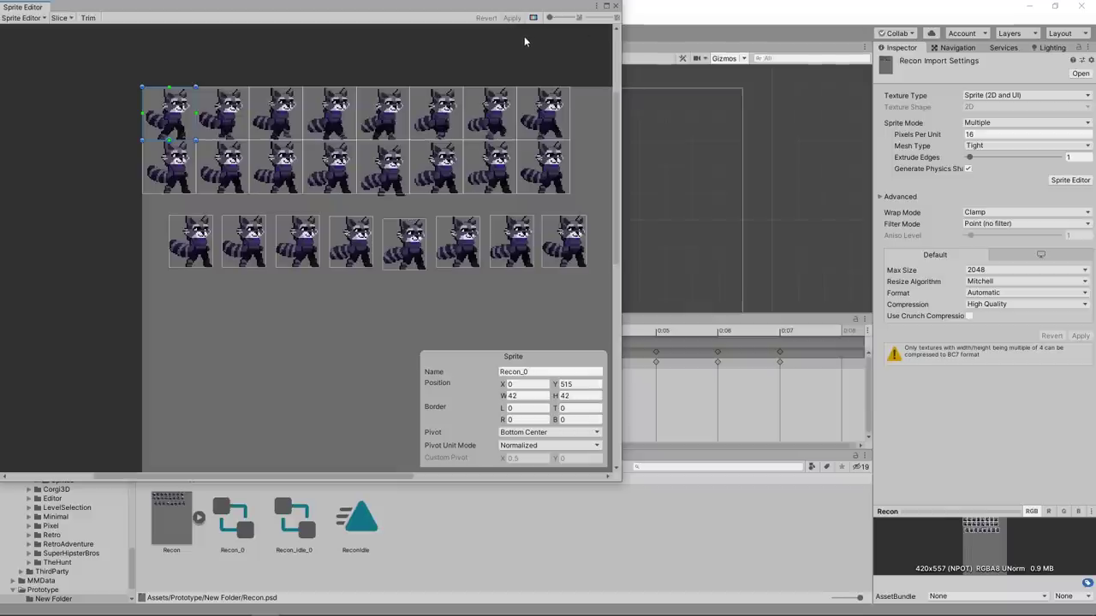
In Photoshop, turn off Слой 0's visibility in Recon.psd, then return to Unity
{"action": "key", "text": "alt+Tab"}
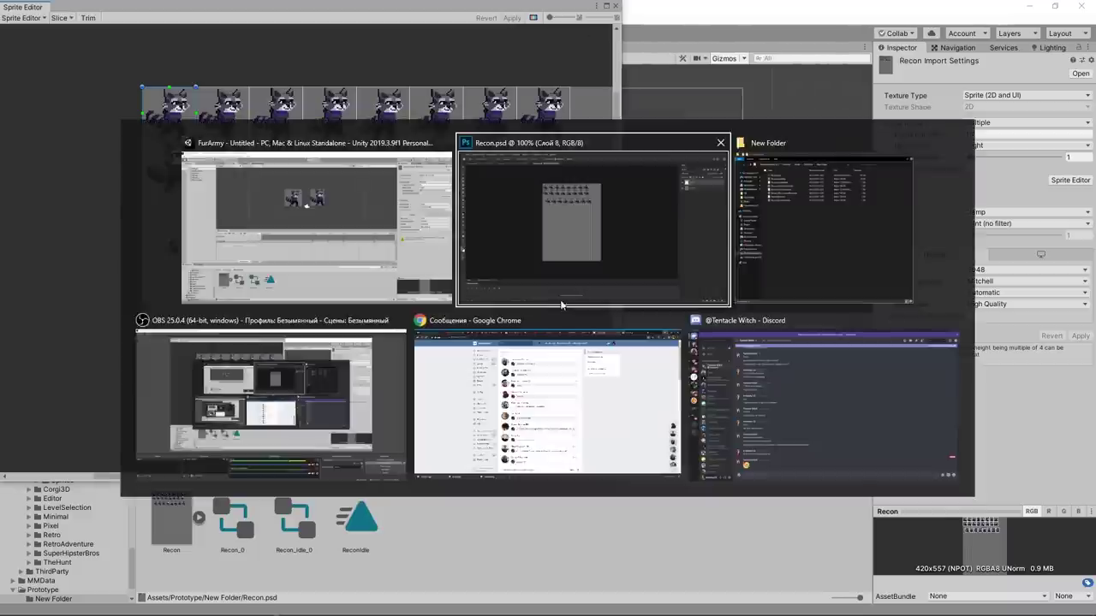
{"action": "scroll", "coordinate": [474, 167], "scroll_direction": "up", "scroll_amount": 2}
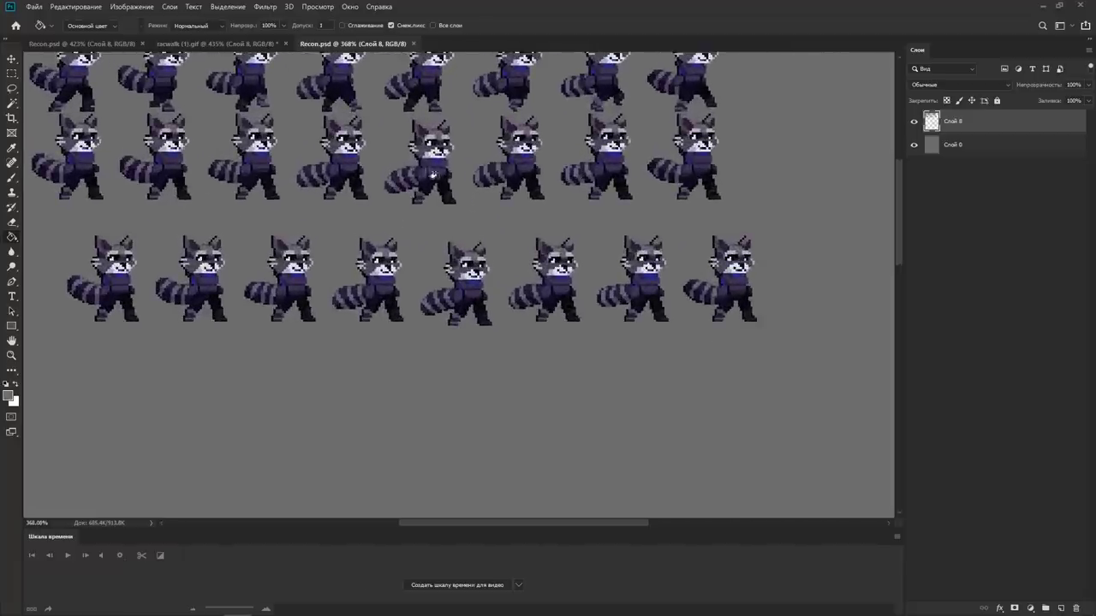
{"action": "key", "text": "m"}
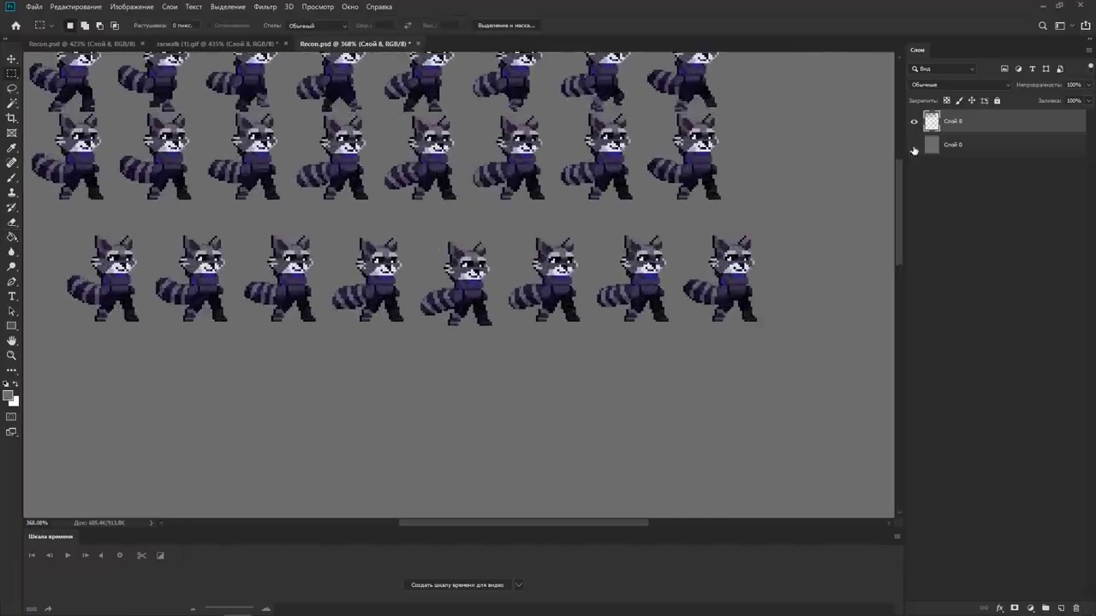
{"action": "left_click", "coordinate": [913, 146]}
{"action": "scroll", "coordinate": [676, 211], "scroll_direction": "down", "scroll_amount": 1}
{"action": "scroll", "coordinate": [657, 210], "scroll_direction": "down", "scroll_amount": 1}
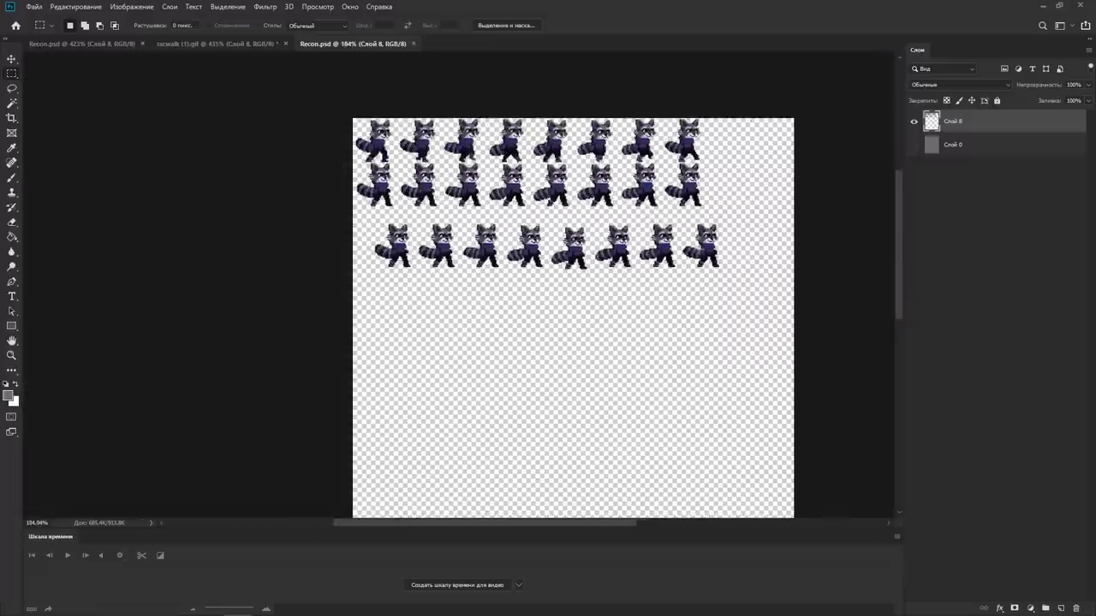
{"action": "key", "text": "alt+Tab"}
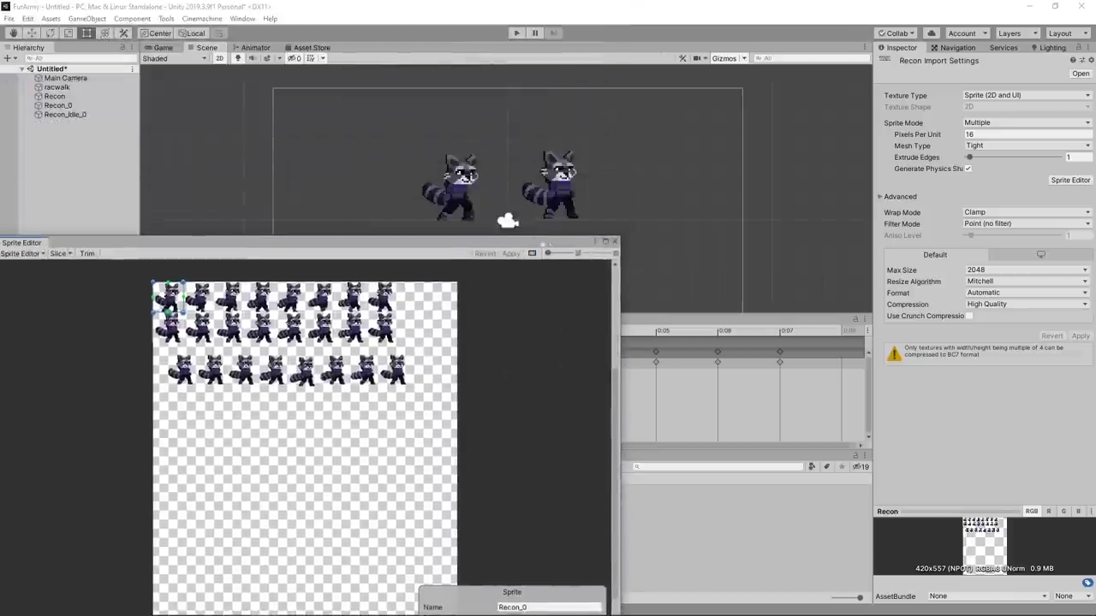